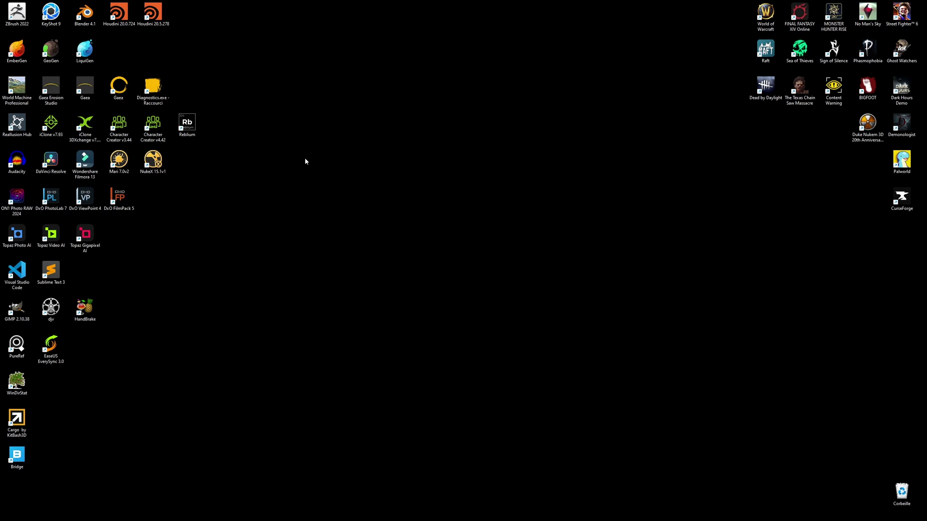
- Open Diagnostics.exe from Gaea's installation folder, look at its option to run Gaea with CPU only, and close it
{"action": "right_click", "coordinate": [120, 85]}
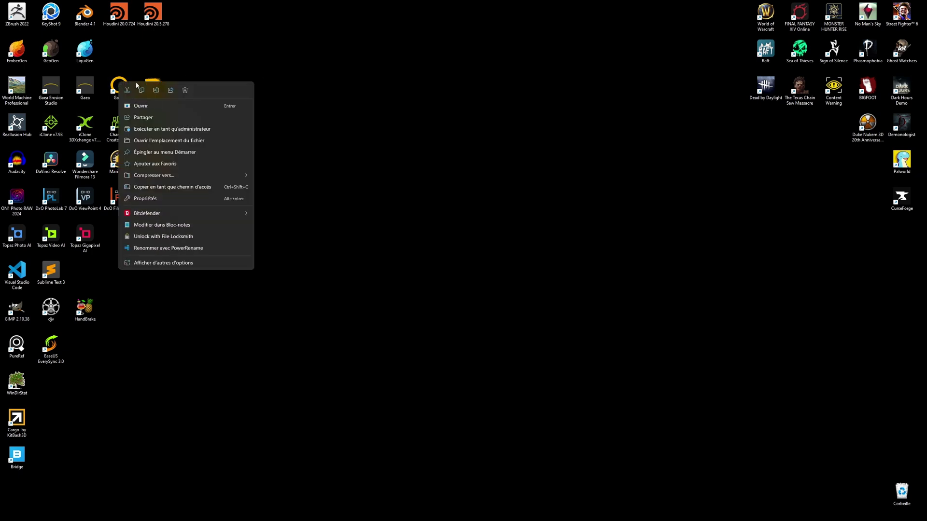
{"action": "left_click", "coordinate": [206, 143]}
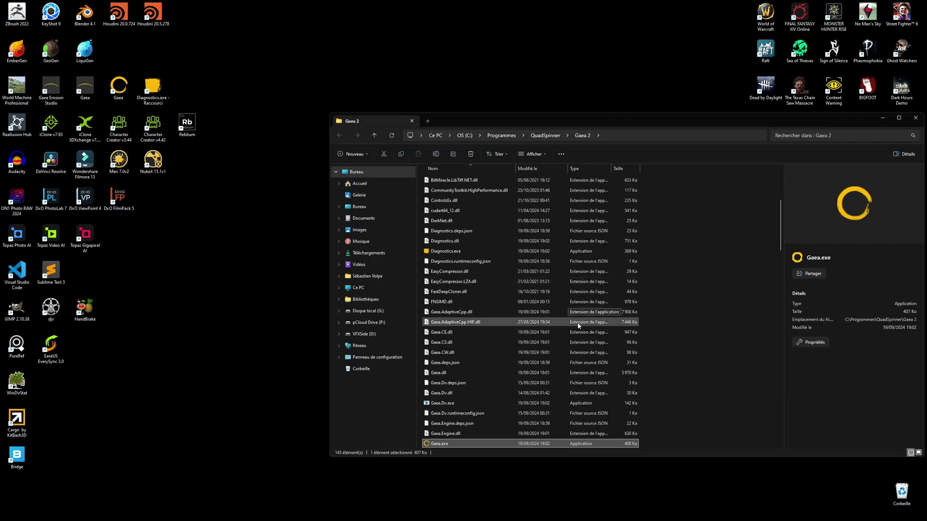
{"action": "left_click", "coordinate": [442, 252]}
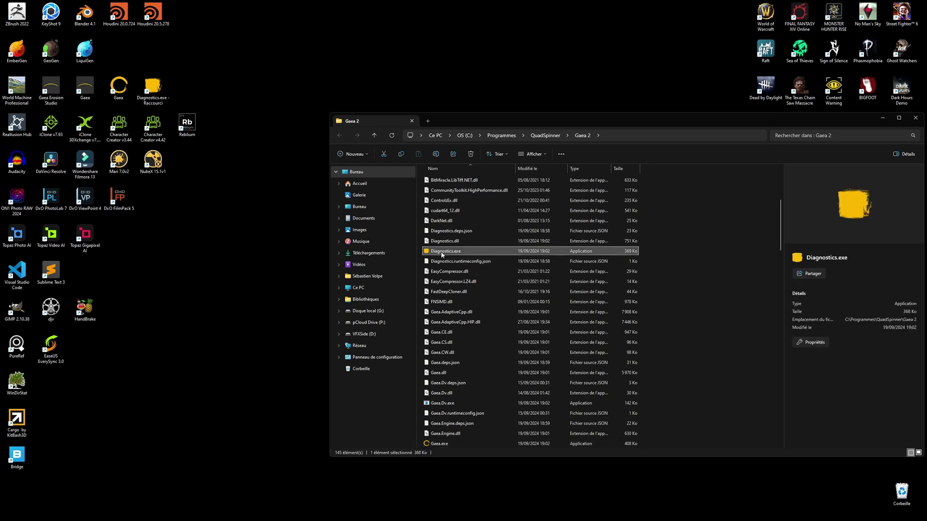
{"action": "double_click", "coordinate": [442, 254]}
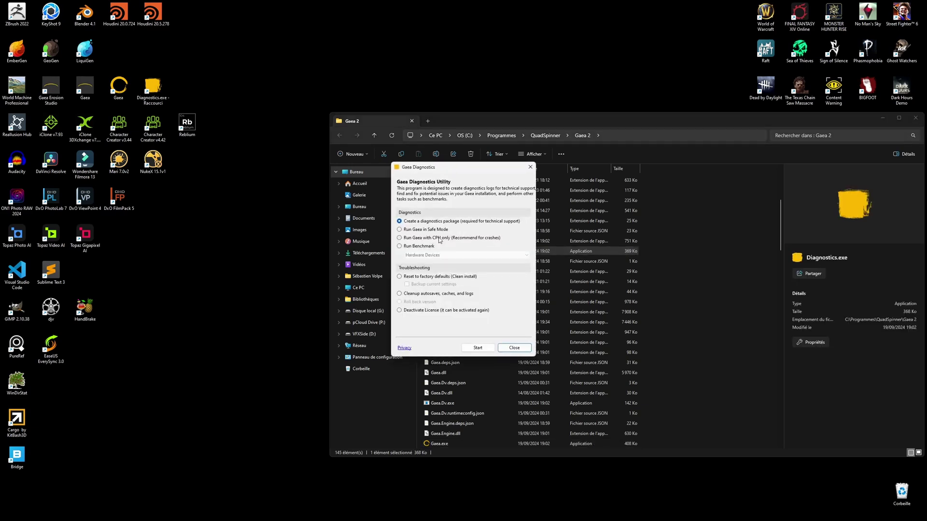
{"action": "left_click", "coordinate": [446, 238]}
{"action": "left_click", "coordinate": [525, 347]}
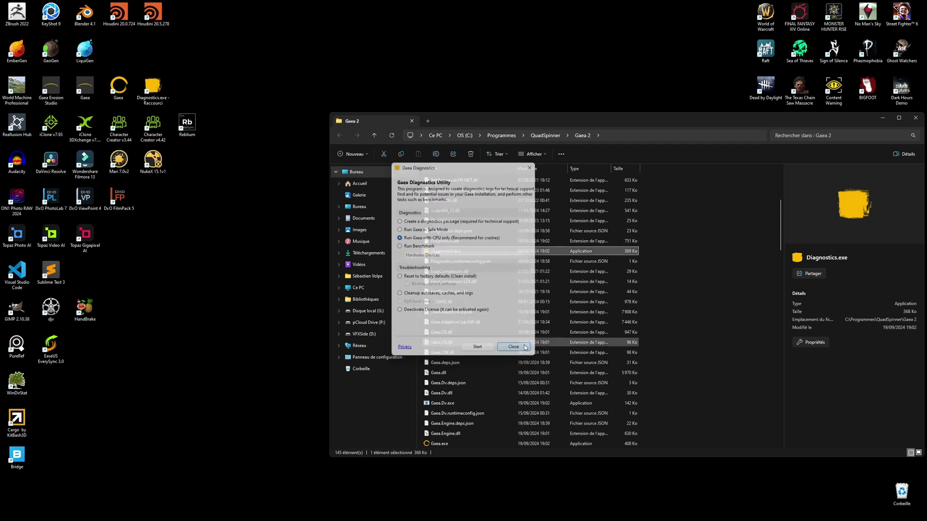
{"action": "left_click", "coordinate": [915, 118]}
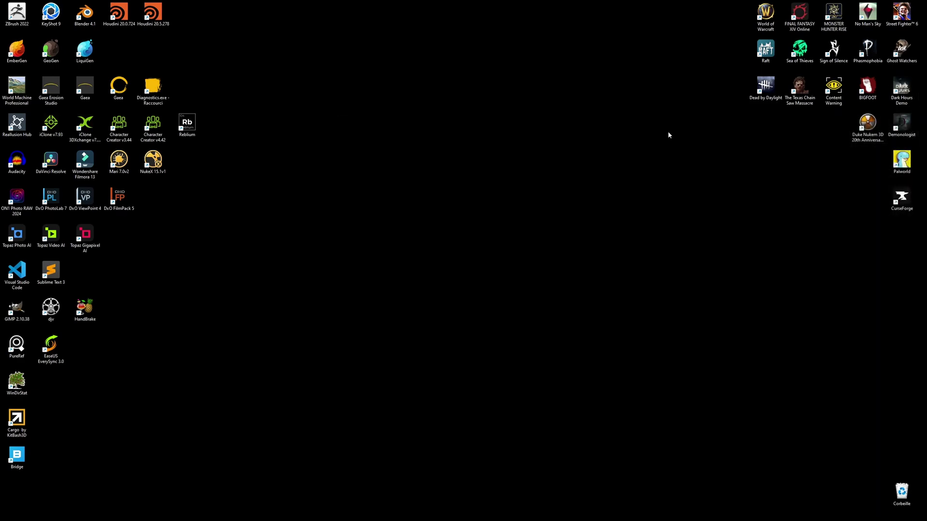
- Launch Gaea with a new project and add a Canyon landscape node to the graph
{"action": "double_click", "coordinate": [124, 84]}
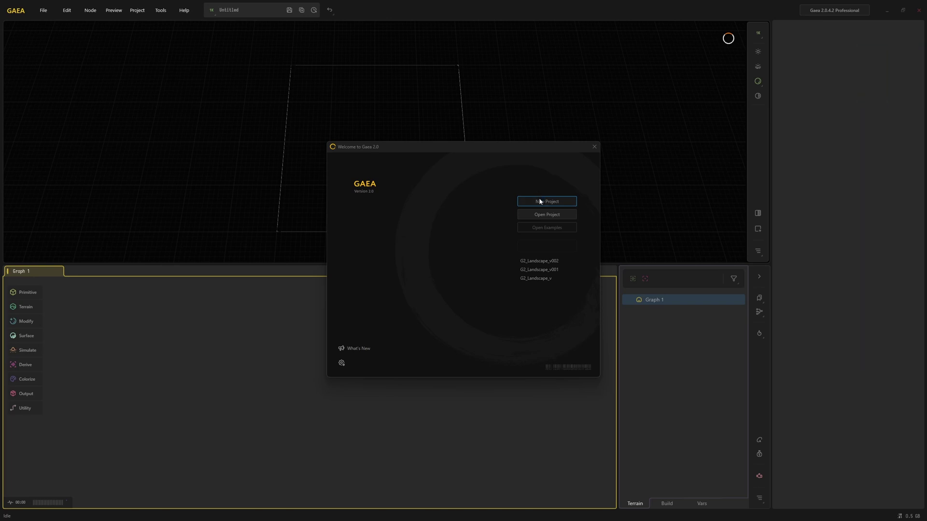
{"action": "left_click", "coordinate": [539, 201]}
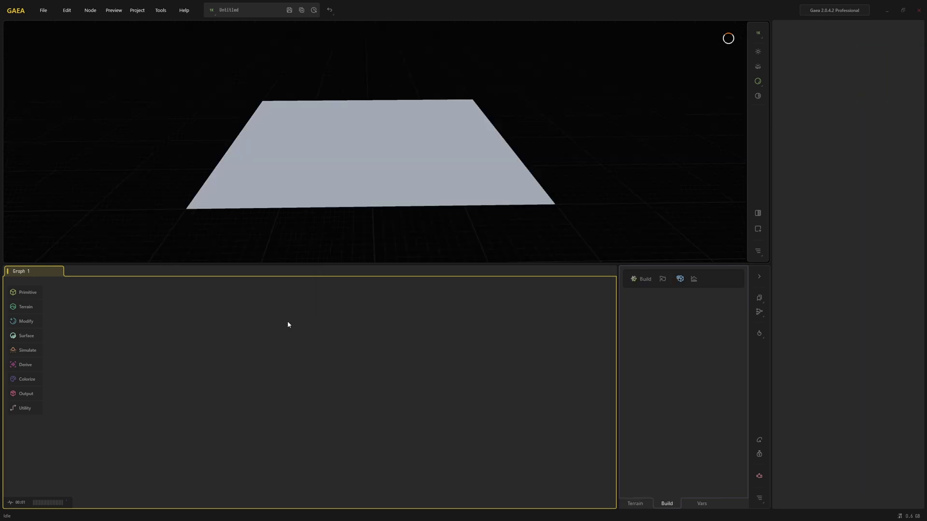
{"action": "left_click", "coordinate": [30, 307]}
{"action": "mouse_move", "coordinate": [63, 305]}
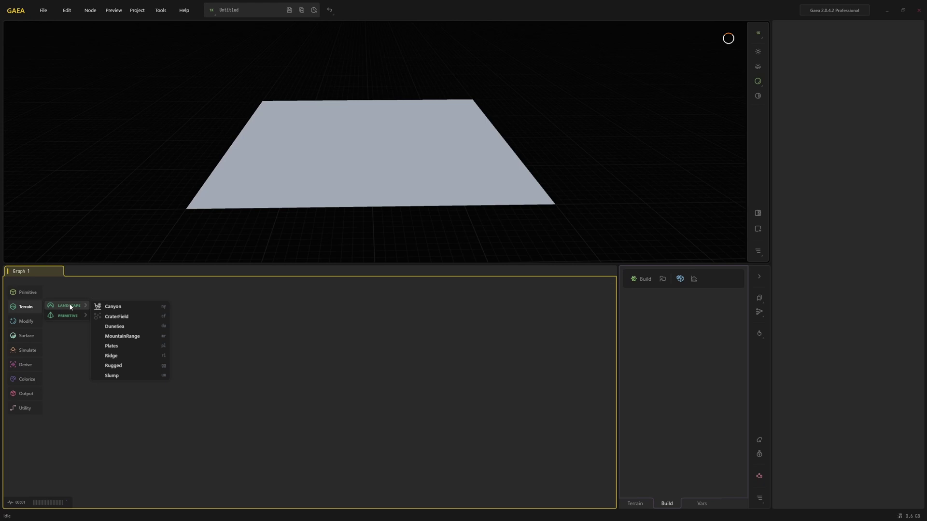
{"action": "left_click", "coordinate": [107, 306]}
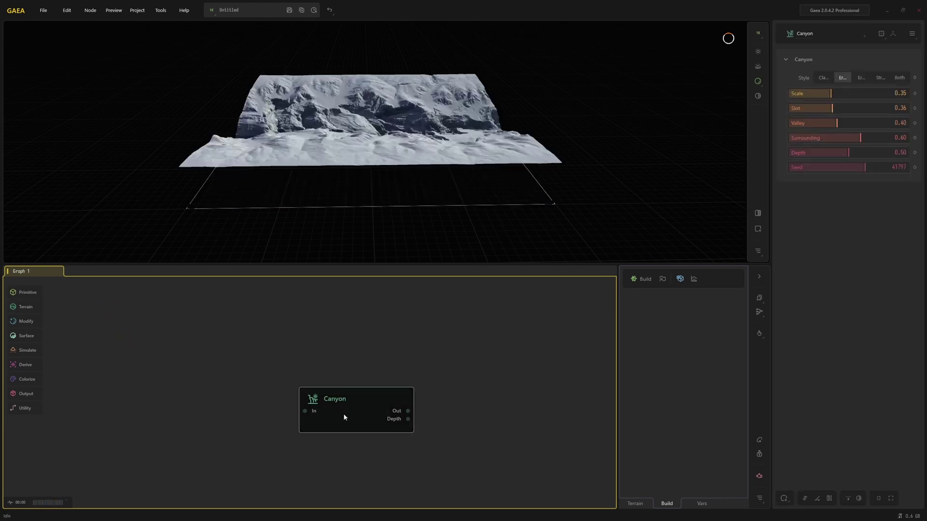
{"action": "left_click_drag", "start_coordinate": [415, 138], "coordinate": [381, 152]}
{"action": "scroll", "coordinate": [358, 155], "scroll_direction": "up", "scroll_amount": 4}
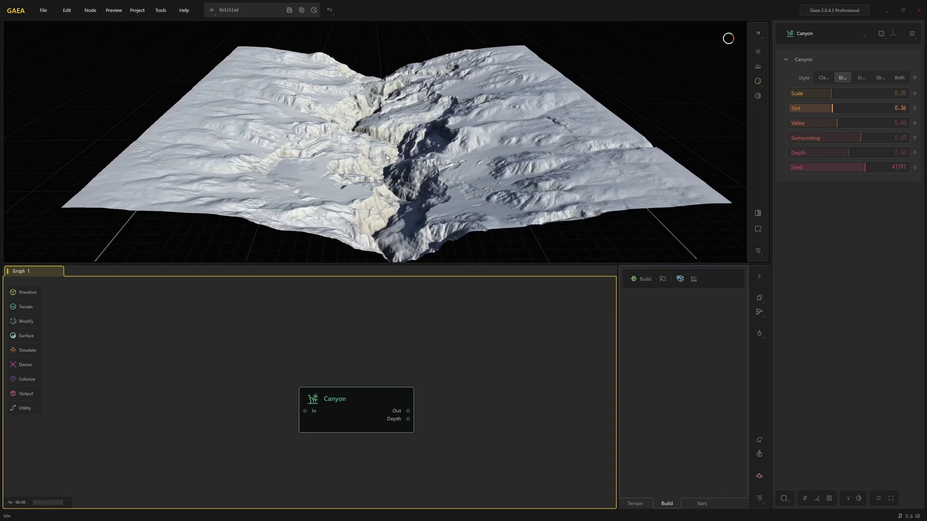
{"action": "left_click_drag", "start_coordinate": [416, 160], "coordinate": [416, 220]}
{"action": "scroll", "coordinate": [410, 168], "scroll_direction": "up", "scroll_amount": 5}
- Add an Erosion node connected to the Out port of the Canyon node
{"action": "left_click_drag", "start_coordinate": [368, 411], "coordinate": [339, 407]}
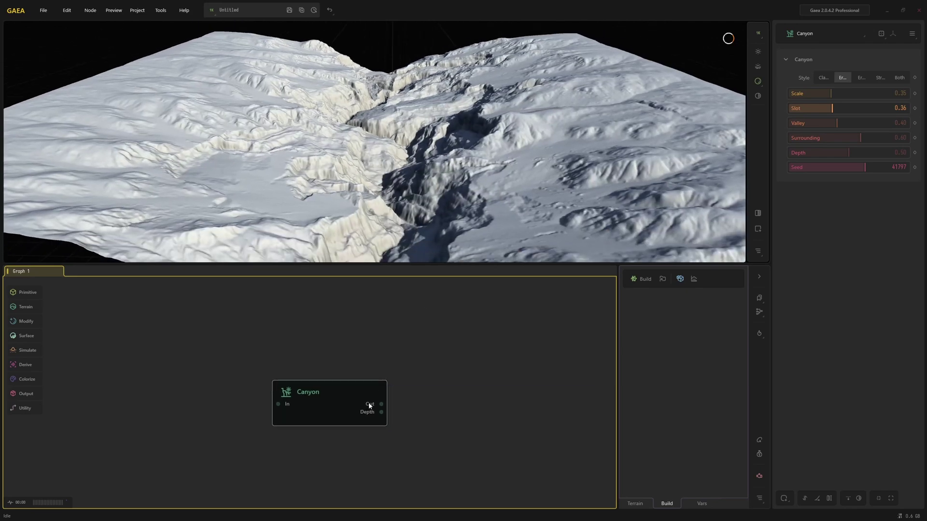
{"action": "left_click_drag", "start_coordinate": [441, 396], "coordinate": [442, 395]}
{"action": "type", "text": "ero"}
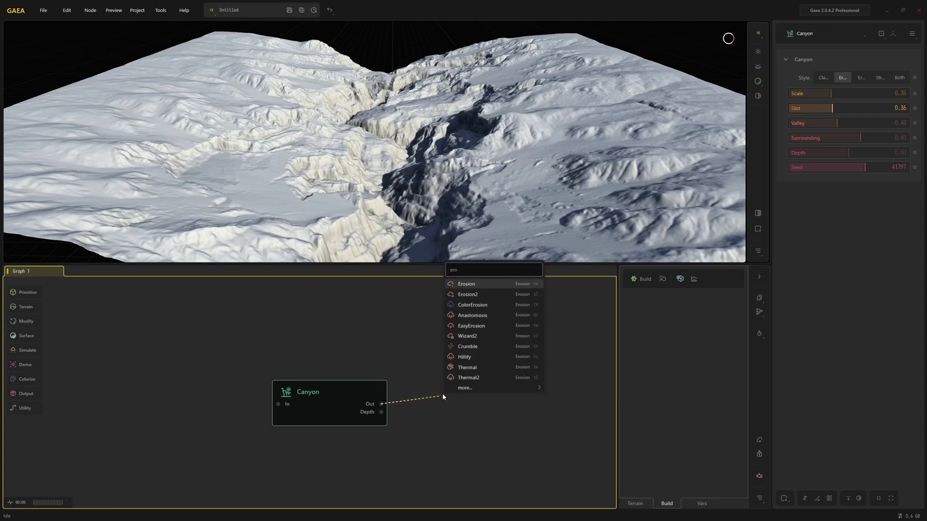
{"action": "key", "text": "Return"}
{"action": "left_click_drag", "start_coordinate": [257, 373], "coordinate": [257, 357]}
{"action": "scroll", "coordinate": [387, 199], "scroll_direction": "down", "scroll_amount": 3}
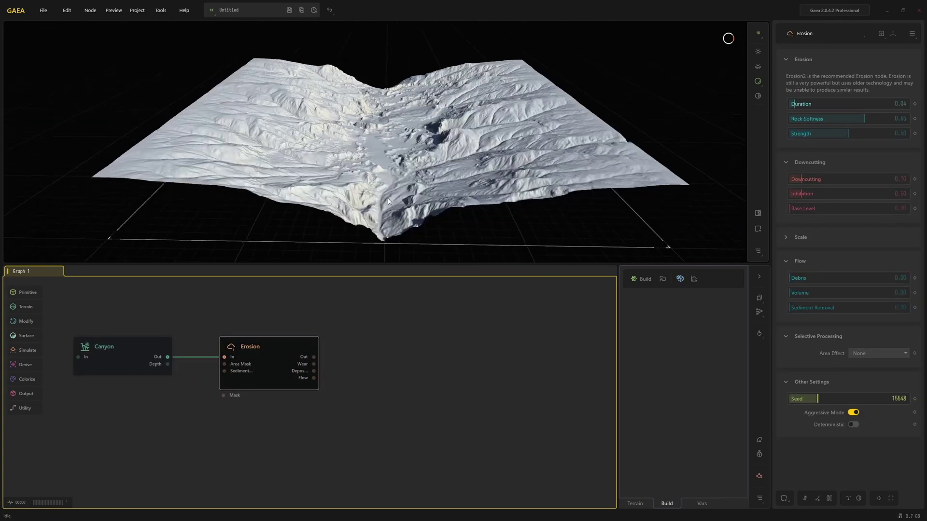
- Mark the Erosion node for export and check which of its outputs are enabled in the build list
{"action": "left_click", "coordinate": [635, 502]}
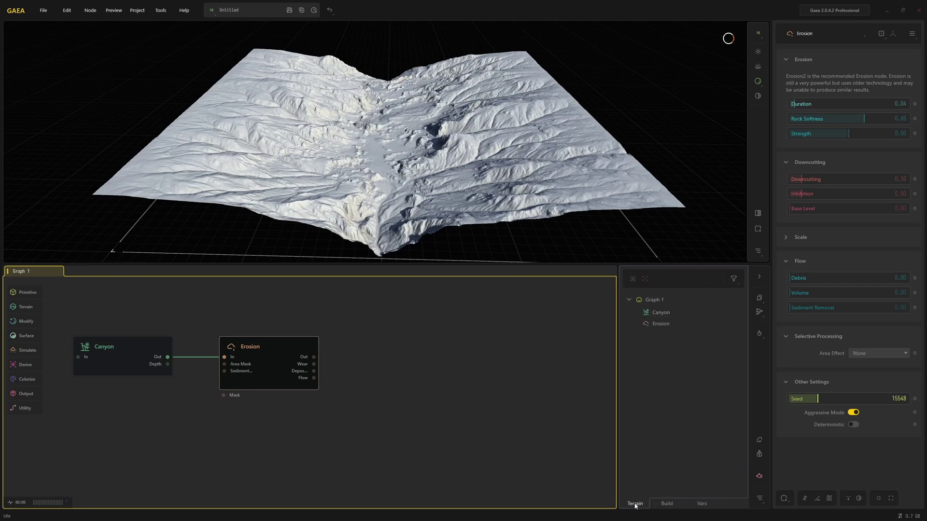
{"action": "left_click", "coordinate": [668, 504]}
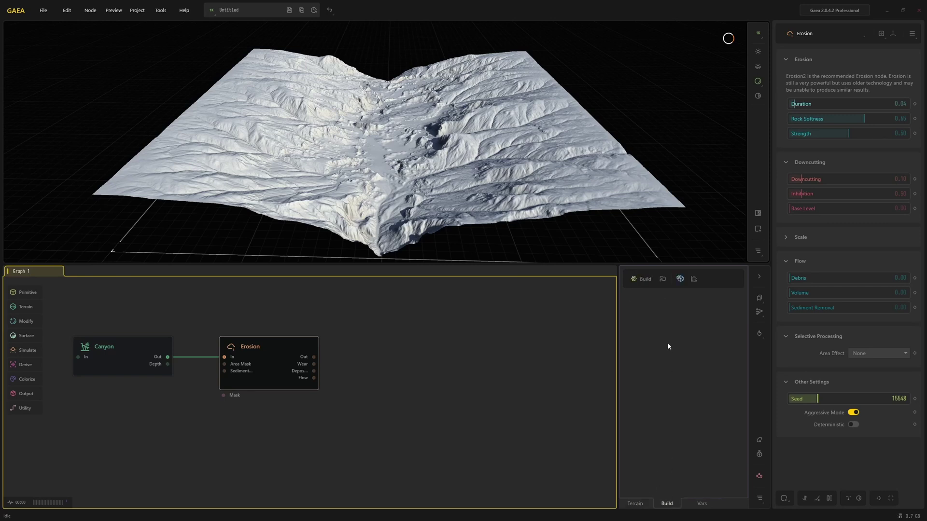
{"action": "right_click", "coordinate": [287, 346]}
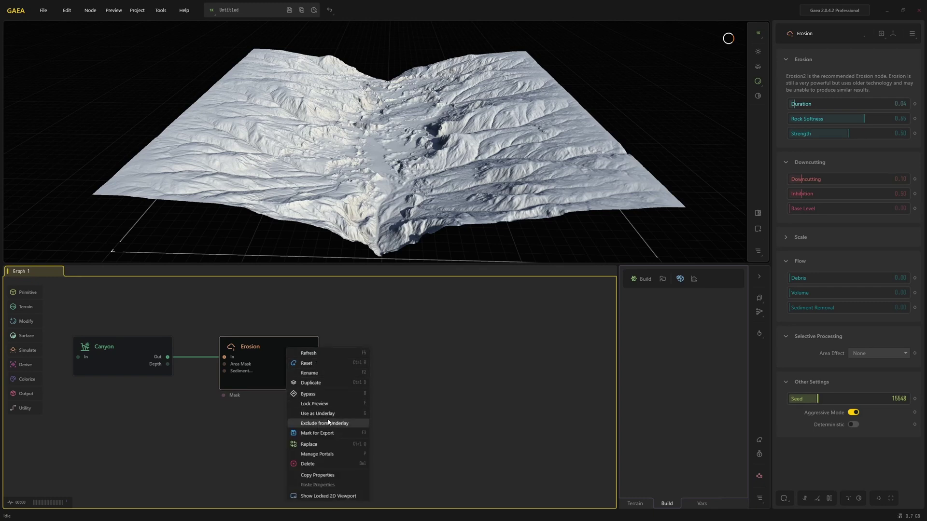
{"action": "left_click", "coordinate": [347, 434]}
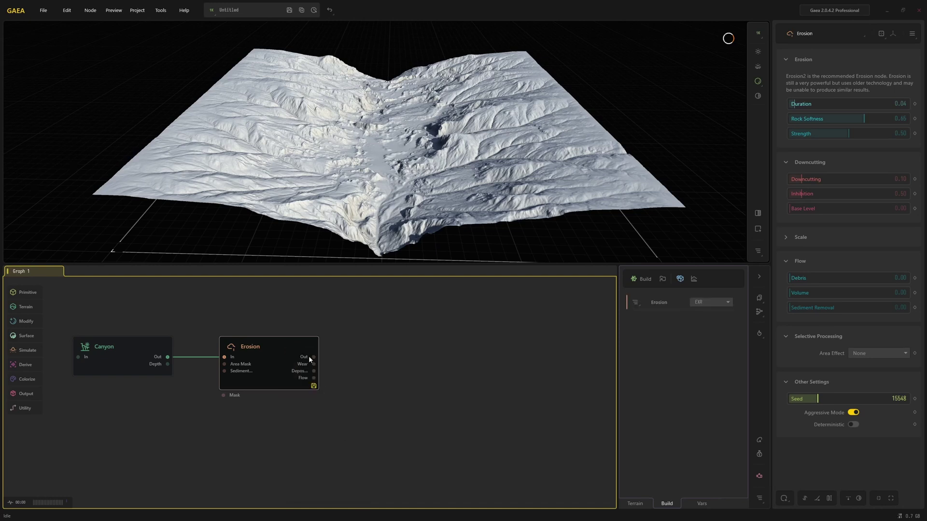
{"action": "left_click", "coordinate": [637, 303]}
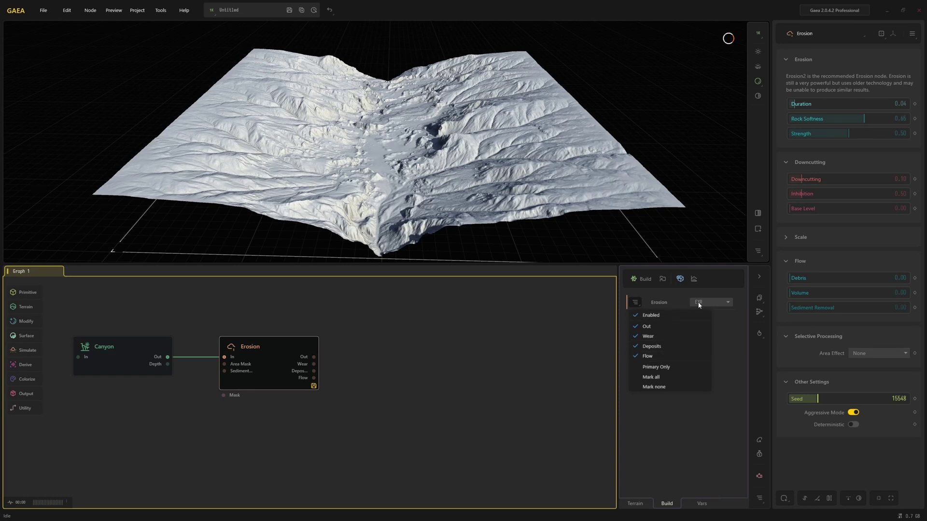
{"action": "left_click", "coordinate": [737, 359]}
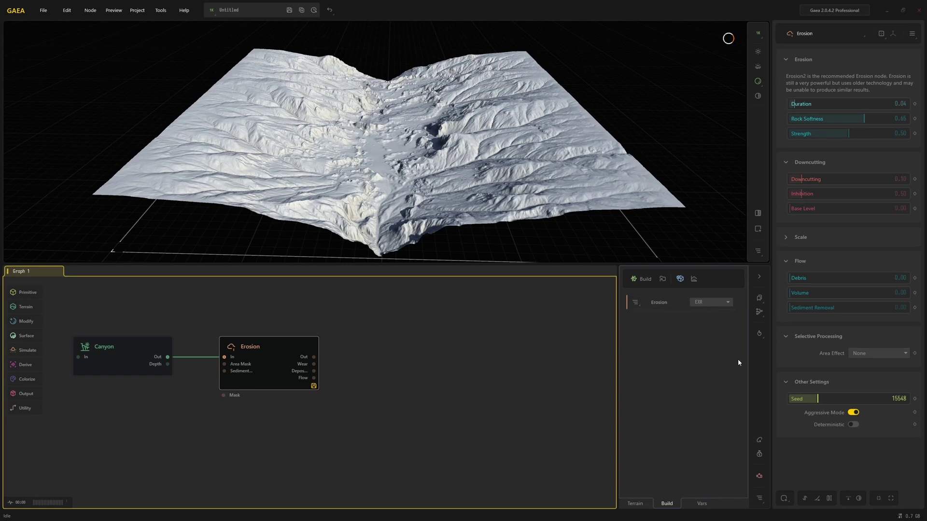
- Set the resolution in the build settings to 2K (2048)
{"action": "left_click", "coordinate": [680, 279]}
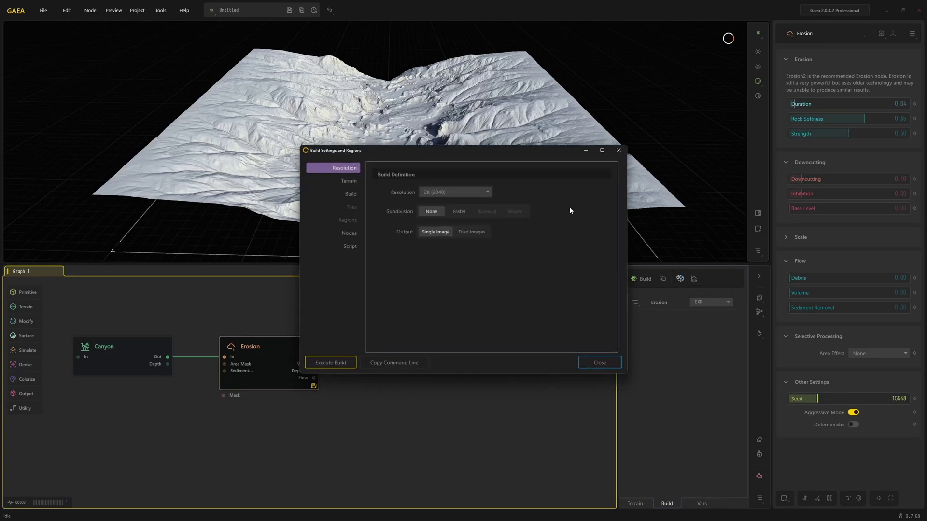
{"action": "left_click", "coordinate": [491, 192]}
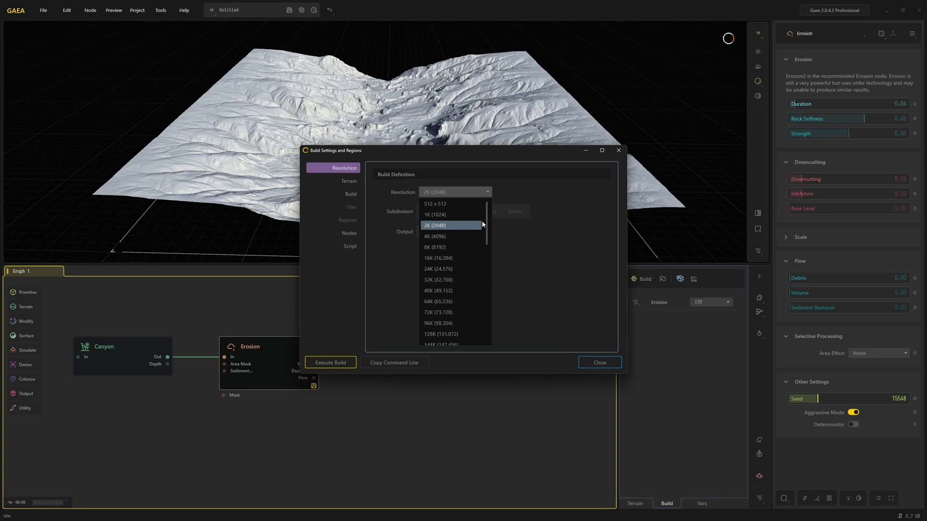
{"action": "left_click", "coordinate": [469, 191]}
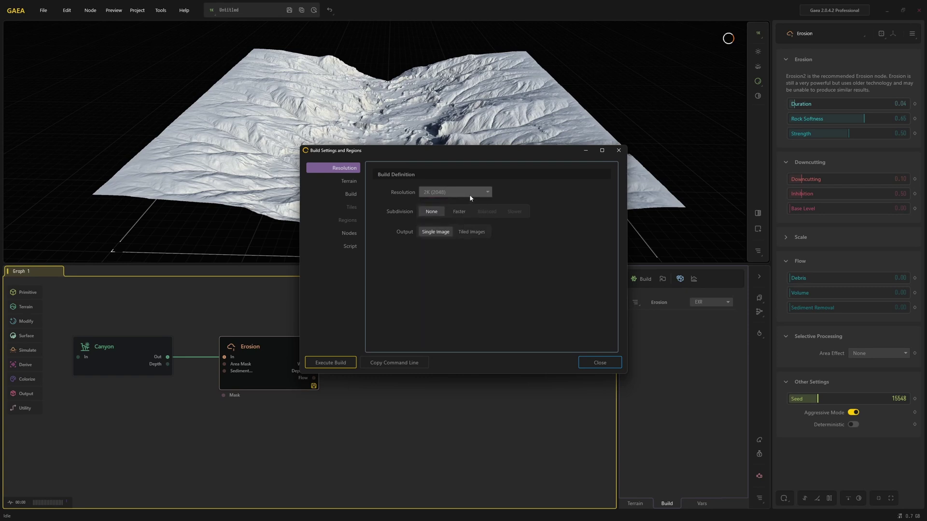
{"action": "left_click", "coordinate": [458, 193]}
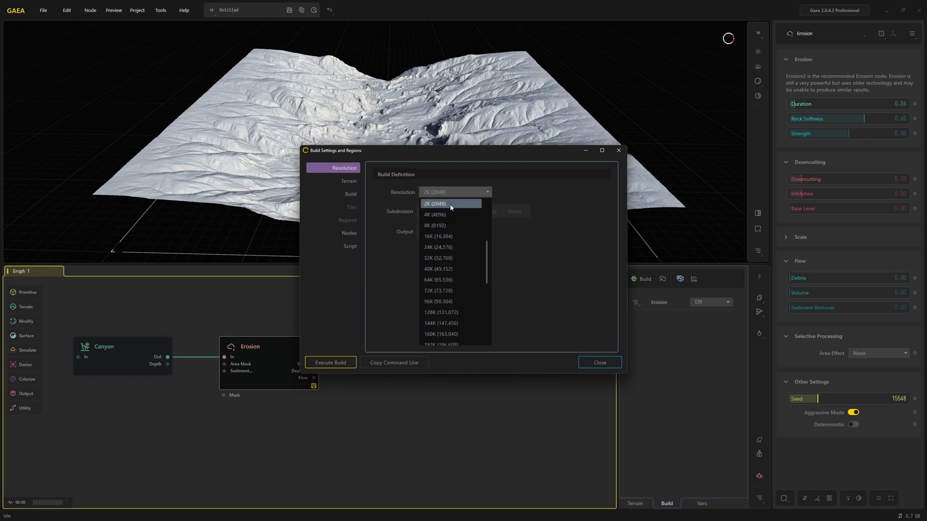
{"action": "left_click", "coordinate": [450, 204]}
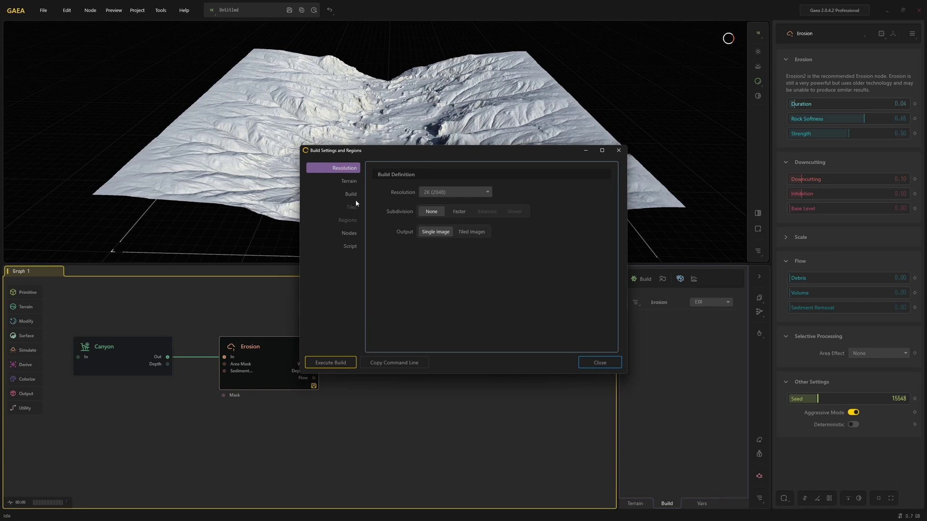
- Set the build destination to the preset <FileLocation>\[Filename]\Builds\[+++]\ and close the build settings
{"action": "left_click", "coordinate": [352, 182]}
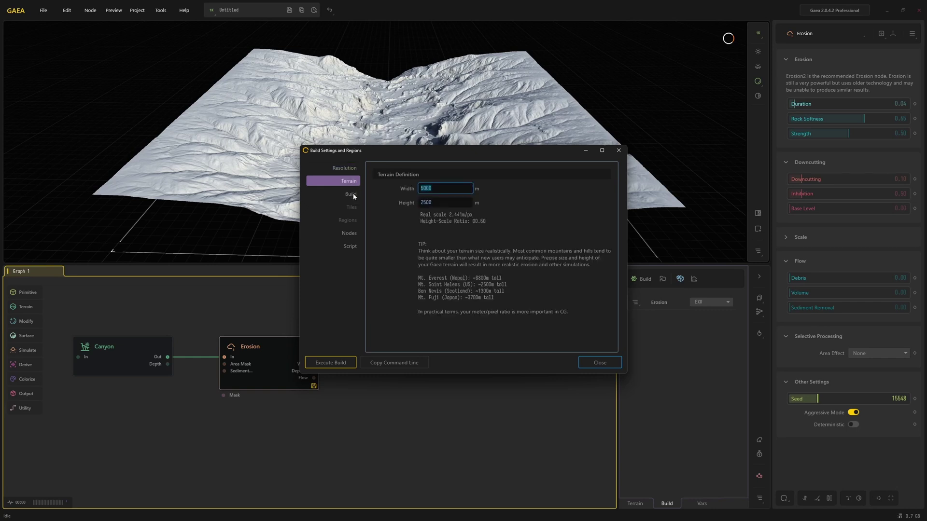
{"action": "left_click", "coordinate": [354, 196]}
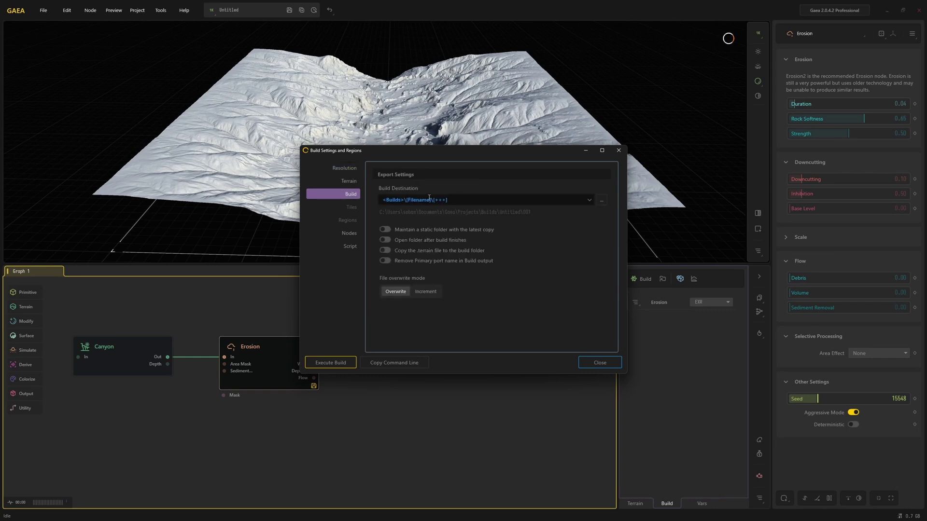
{"action": "left_click", "coordinate": [589, 201]}
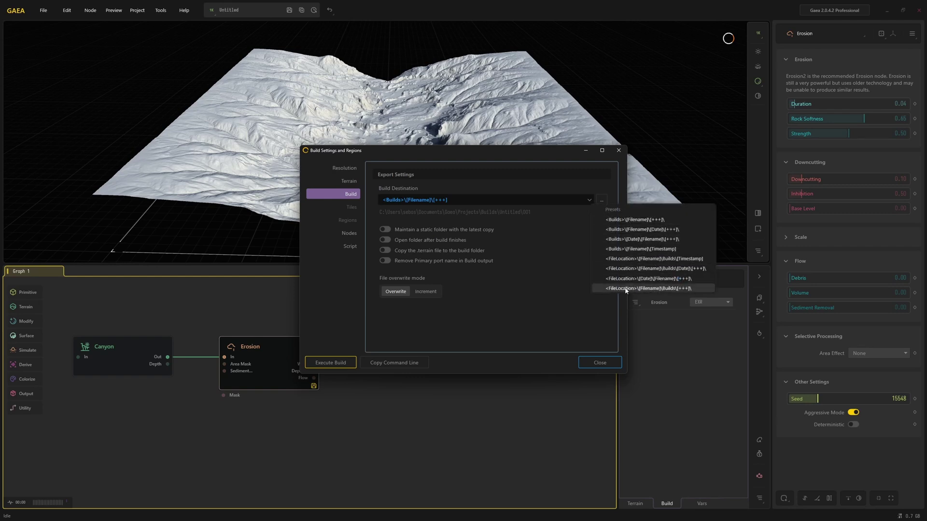
{"action": "left_click", "coordinate": [675, 288]}
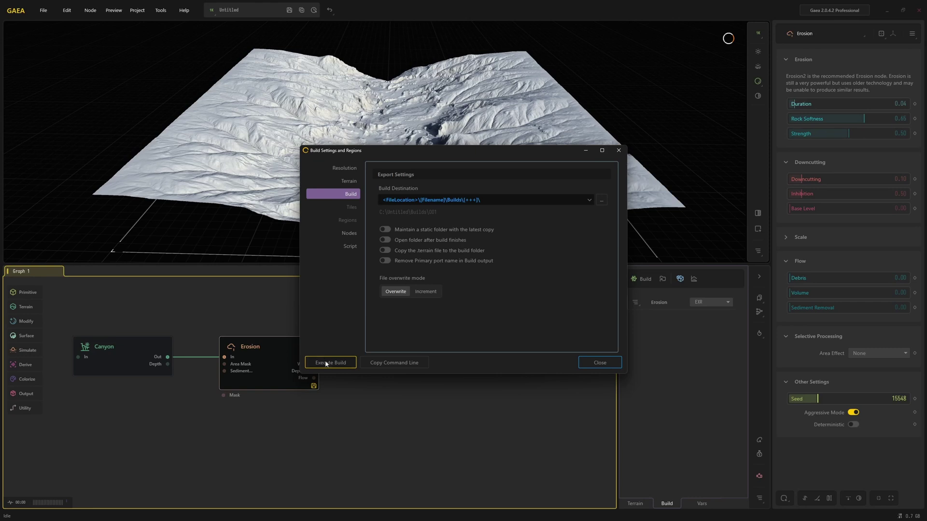
{"action": "left_click", "coordinate": [591, 363]}
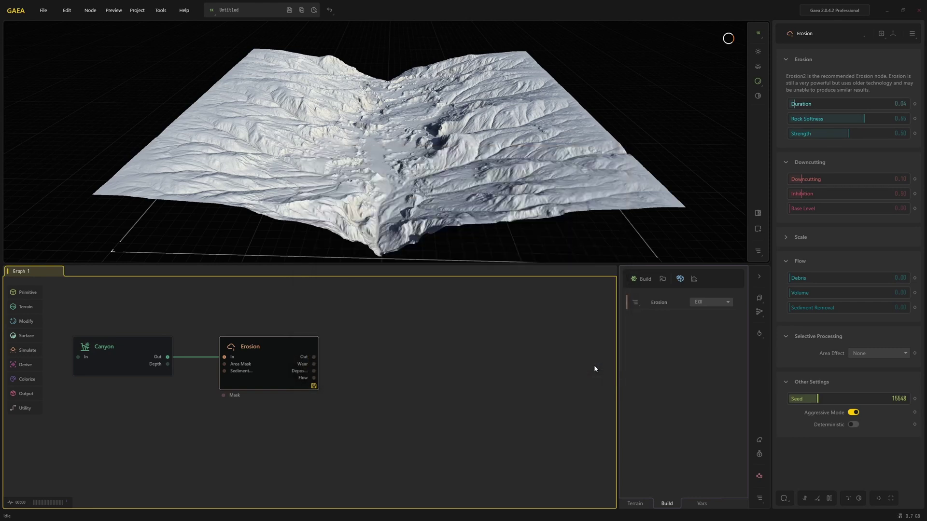
- Start building the terrain with the option to open the folder after the build finishes enabled
{"action": "left_click", "coordinate": [636, 279]}
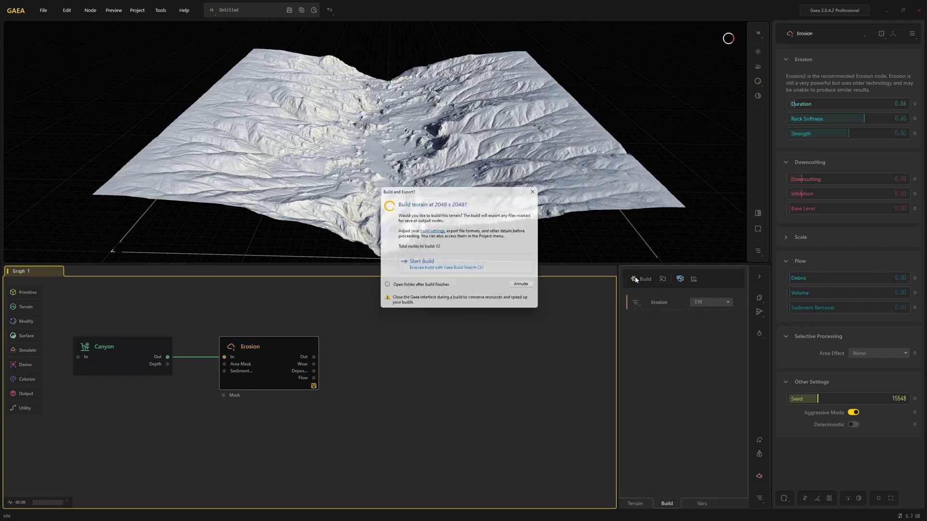
{"action": "left_click", "coordinate": [412, 289]}
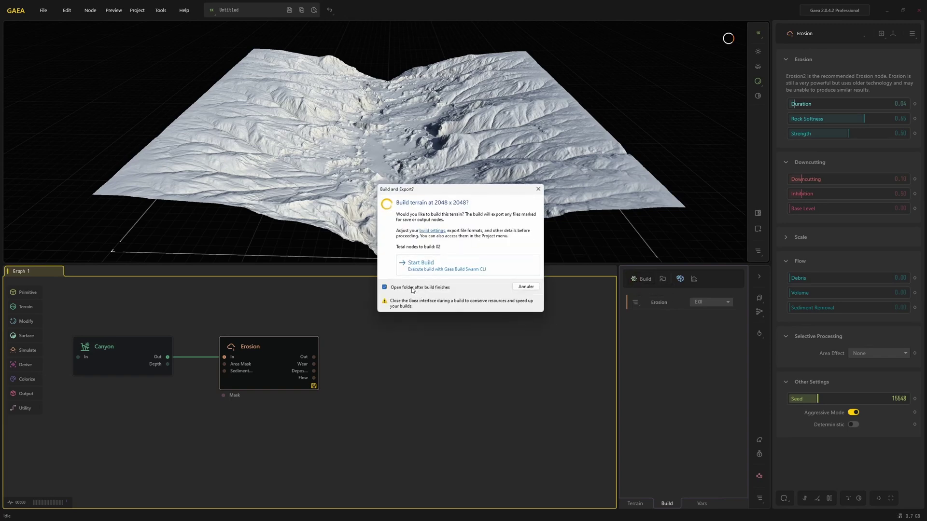
{"action": "left_click", "coordinate": [455, 267]}
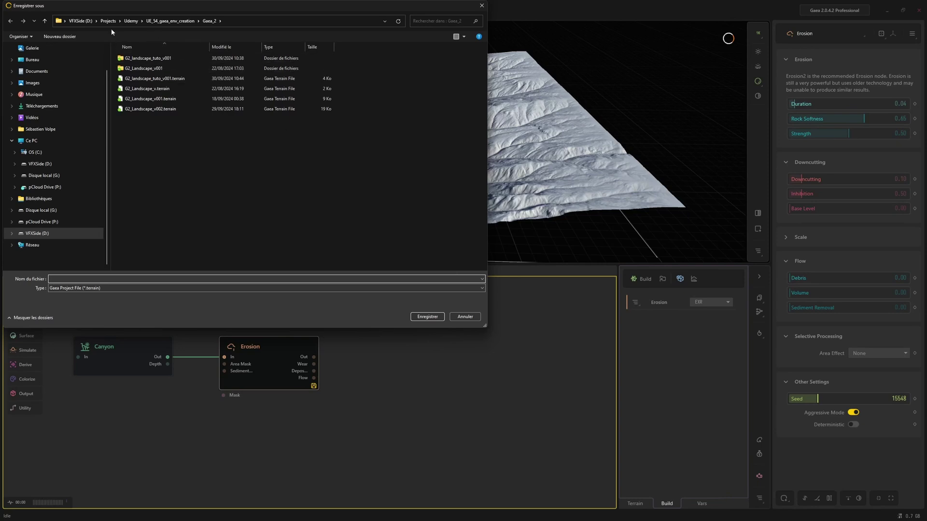
- Browse the save location to the folder D:\Projects\Double_jump\Gaea_tuto
{"action": "left_click", "coordinate": [70, 233]}
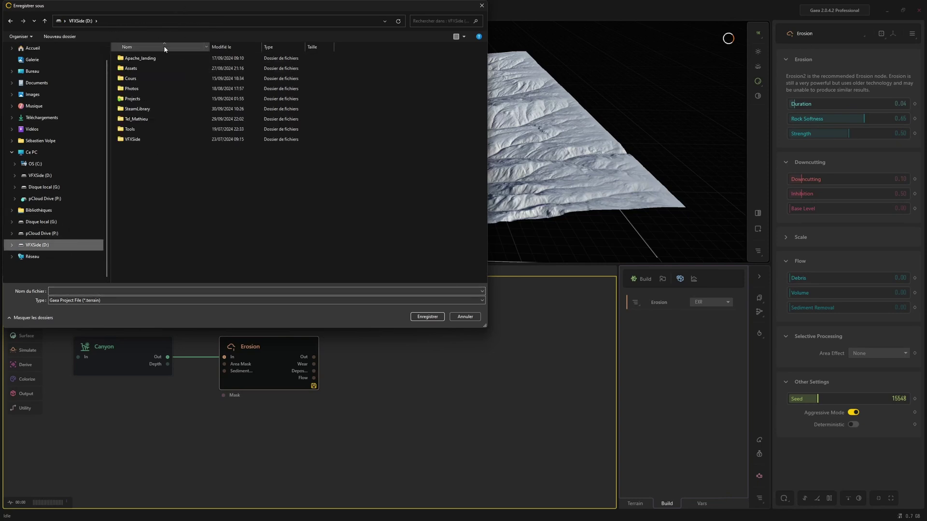
{"action": "double_click", "coordinate": [142, 98]}
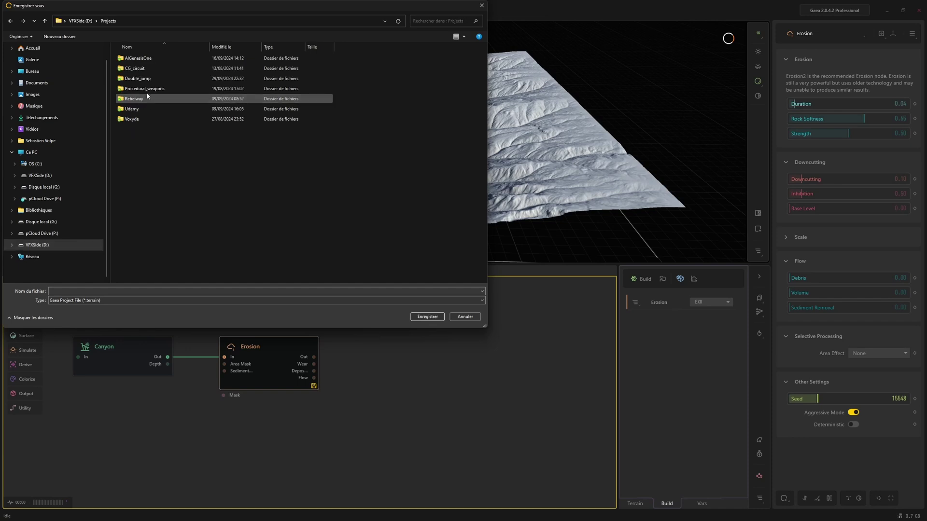
{"action": "double_click", "coordinate": [150, 79]}
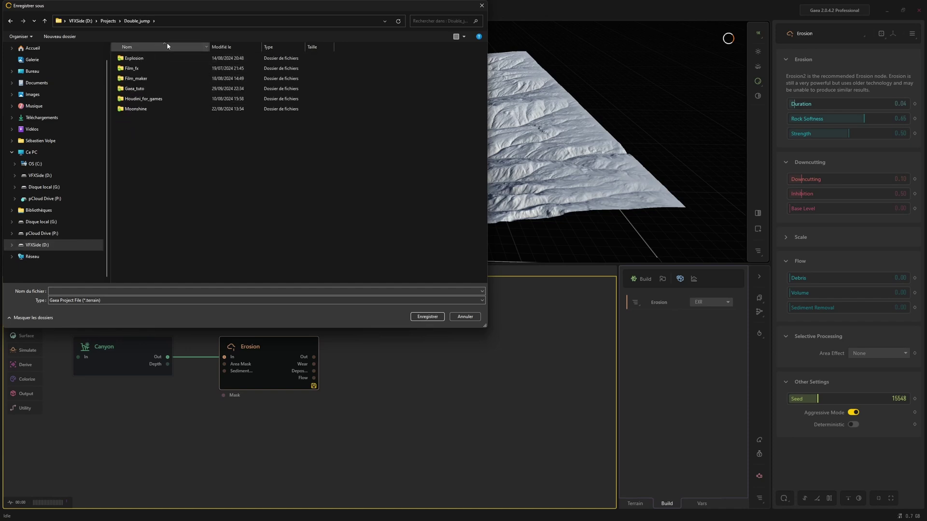
{"action": "double_click", "coordinate": [162, 89]}
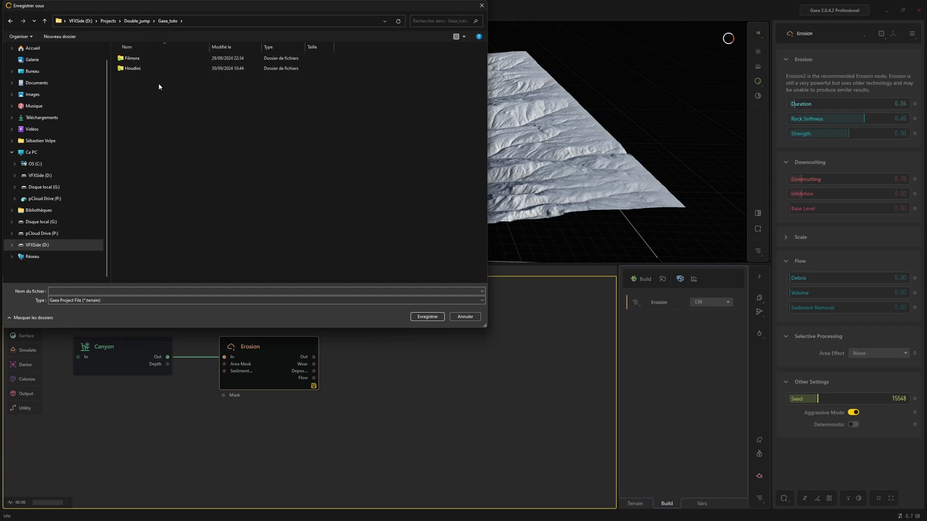
- Create a new folder named Gaea inside the Gaea_tuto directory
{"action": "right_click", "coordinate": [178, 92]}
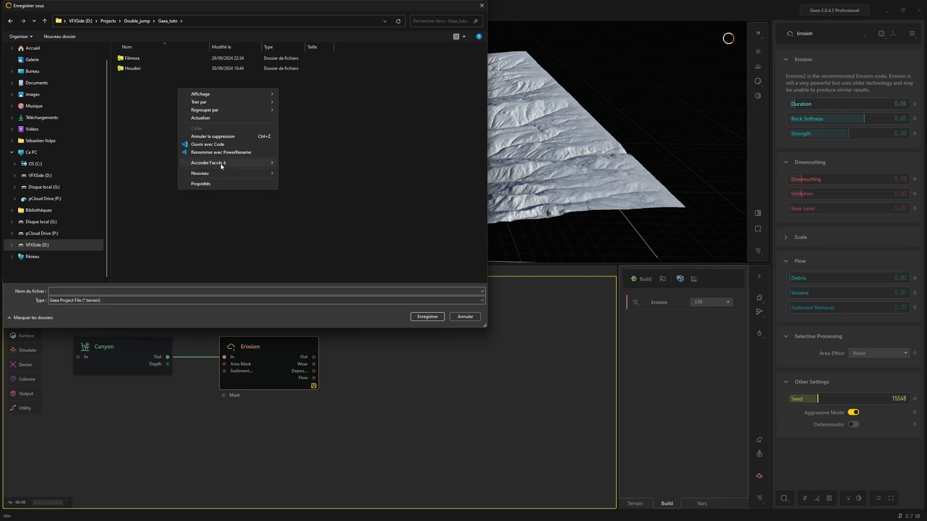
{"action": "mouse_move", "coordinate": [224, 176]}
{"action": "left_click", "coordinate": [292, 175]}
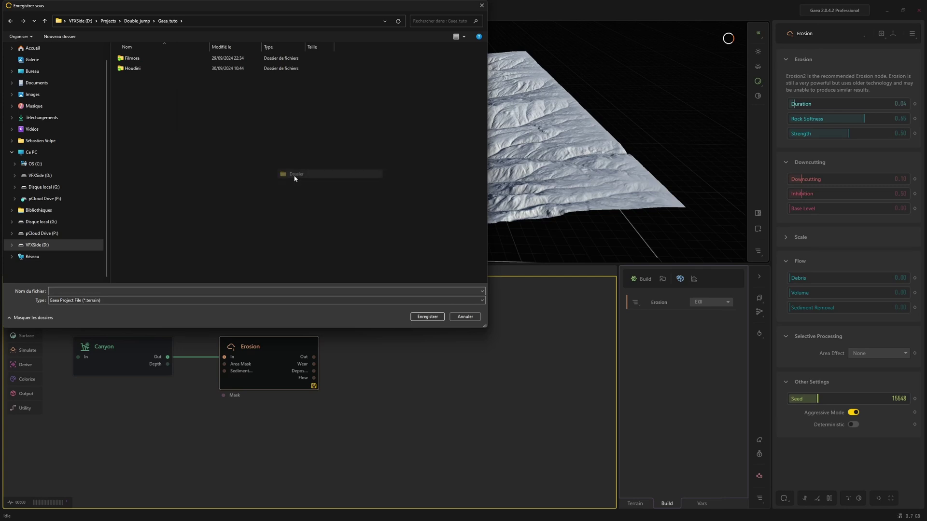
{"action": "type", "text": "Gaea"}
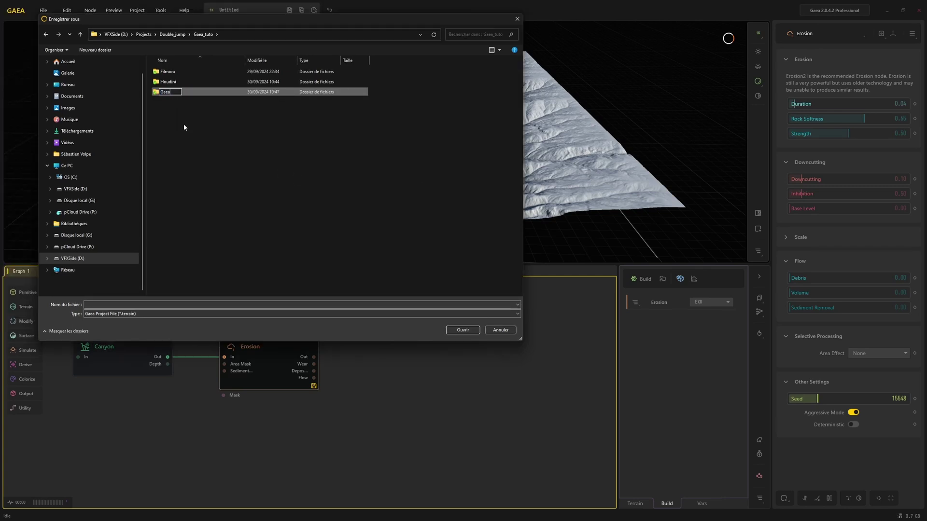
{"action": "key", "text": "Return"}
- Save the project as Gaea_tuto inside the new Gaea folder
{"action": "double_click", "coordinate": [184, 82]}
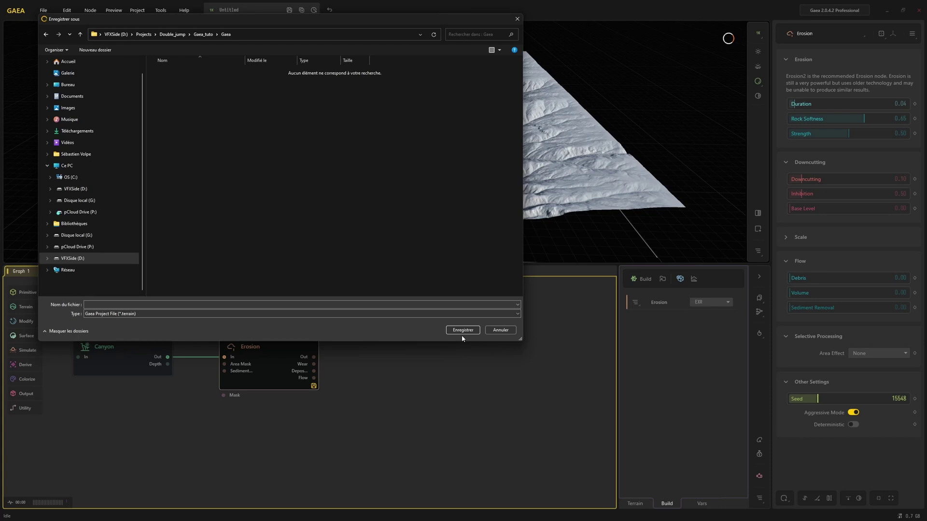
{"action": "left_click", "coordinate": [398, 306]}
{"action": "type", "text": "Gaea_tuto"}
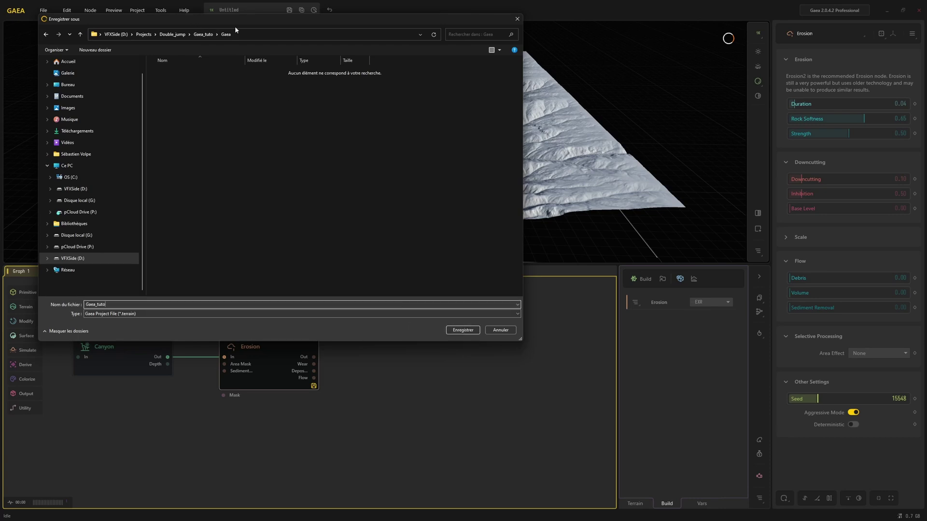
{"action": "left_click", "coordinate": [462, 331]}
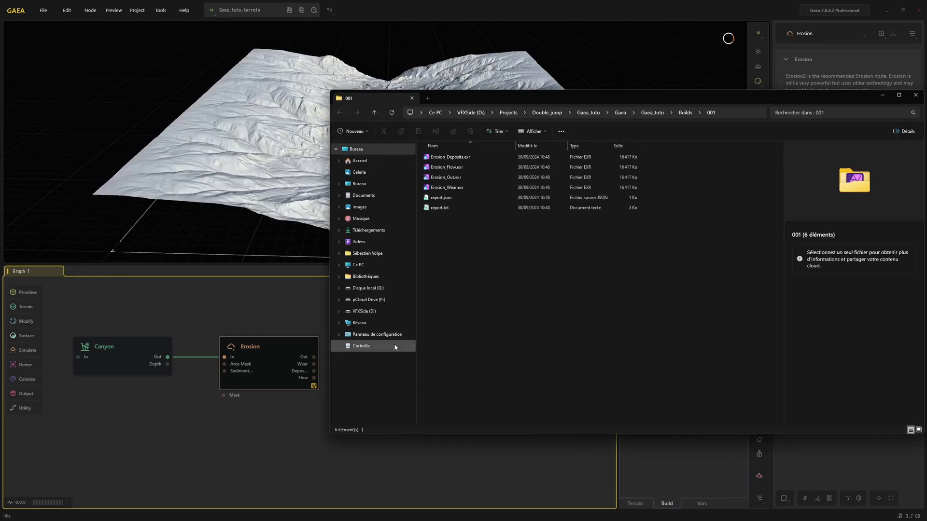
- Check the exported Erosion_Out.exr in the build folder and switch to Houdini
{"action": "left_click", "coordinate": [457, 178]}
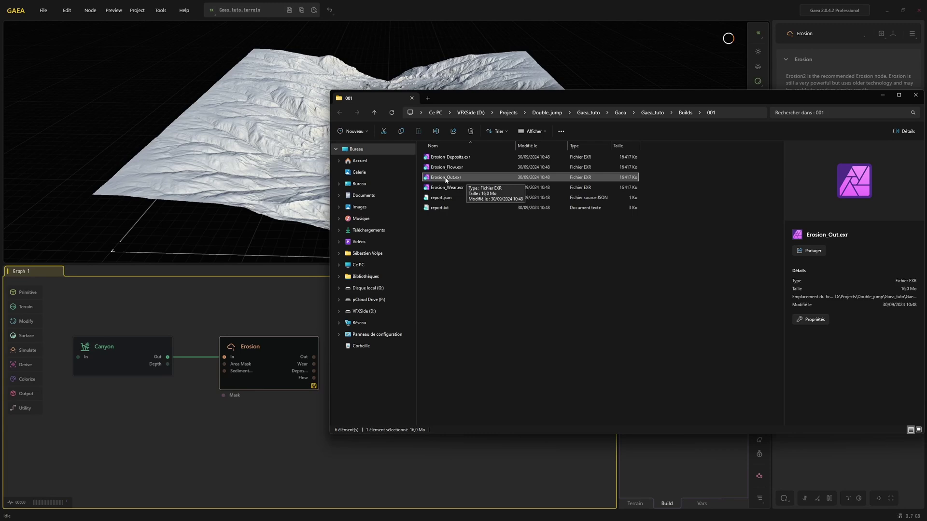
{"action": "scroll", "coordinate": [461, 177], "scroll_direction": "up", "scroll_amount": 1, "text": "ctrl"}
{"action": "left_click", "coordinate": [278, 449]}
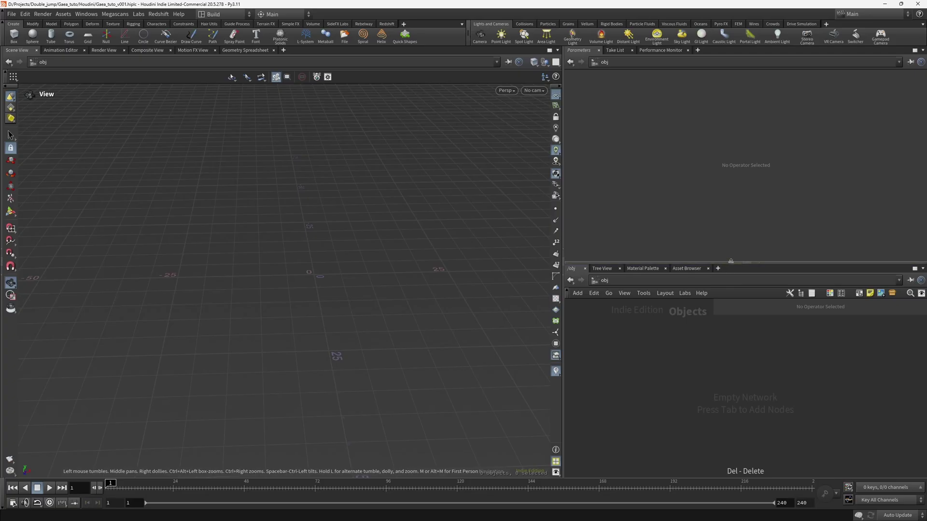
- Enlarge the network editor, create a Geometry object and enter its network
{"action": "left_click_drag", "start_coordinate": [563, 193], "coordinate": [464, 193]}
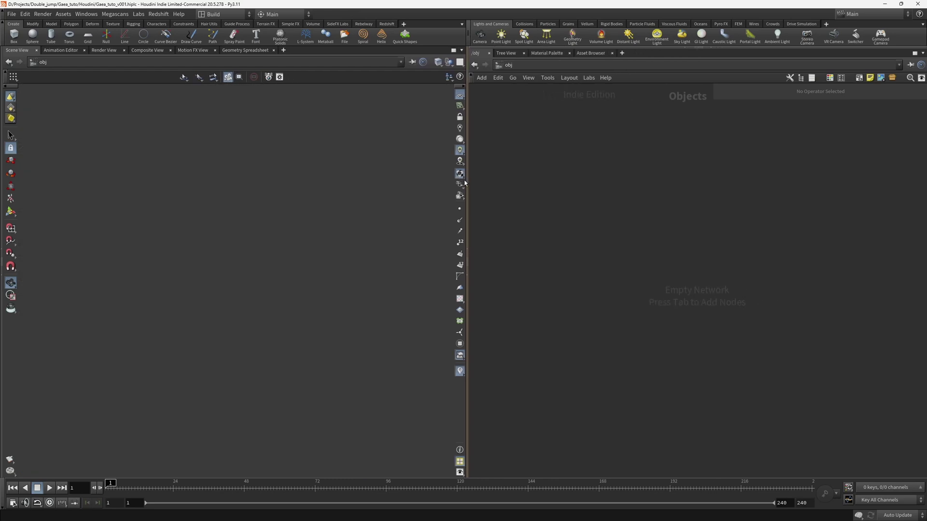
{"action": "key", "text": "Tab"}
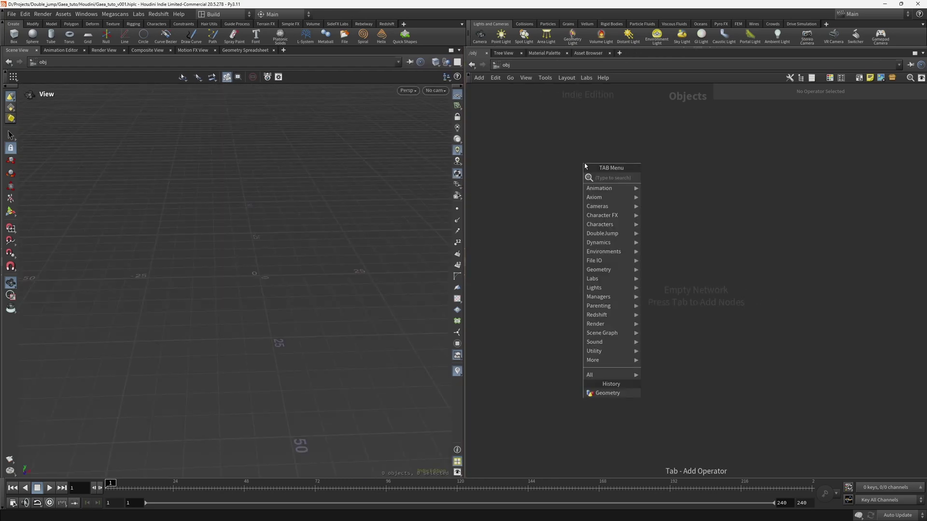
{"action": "type", "text": "geo"}
{"action": "key", "text": "Return"}
{"action": "left_click", "coordinate": [585, 163]}
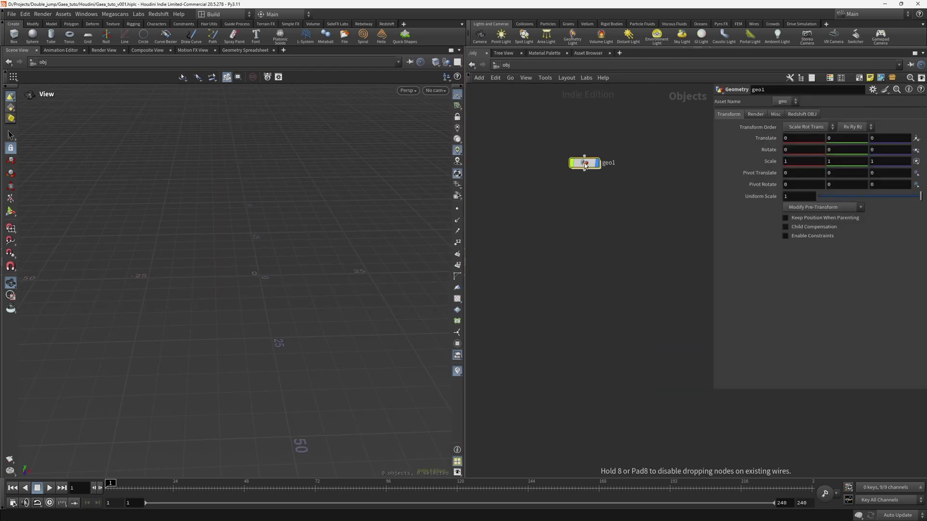
{"action": "double_click", "coordinate": [585, 164]}
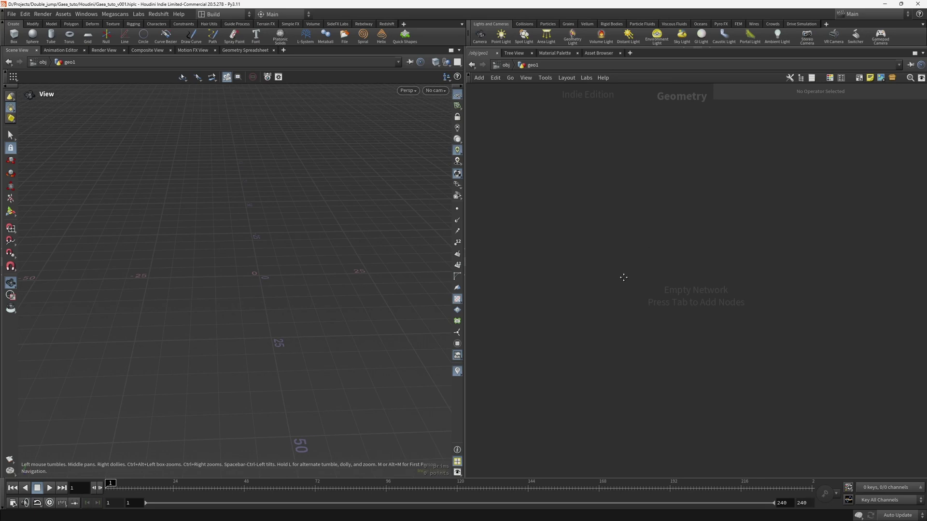
- Add a HeightField File node inside the geometry network and frame its terrain in the viewport
{"action": "key", "text": "Tab"}
{"action": "type", "text": "he"}
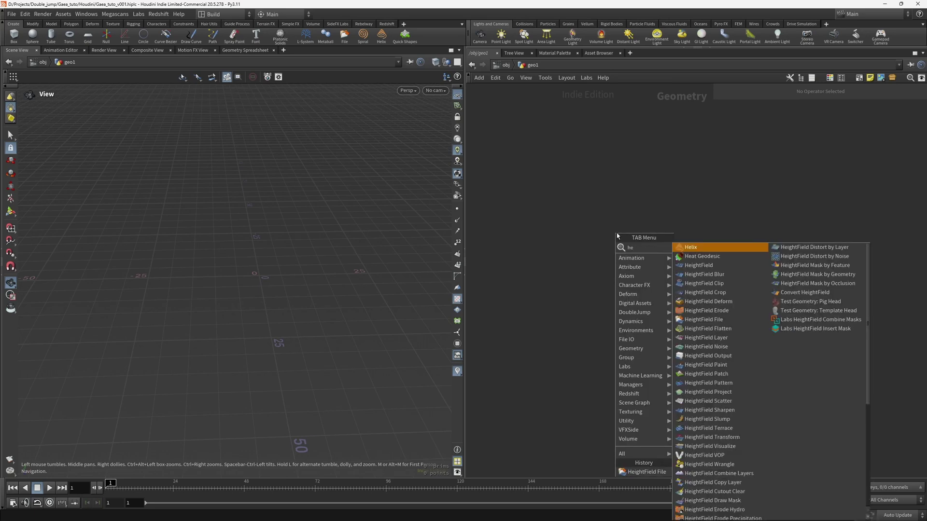
{"action": "type", "text": "ifile"}
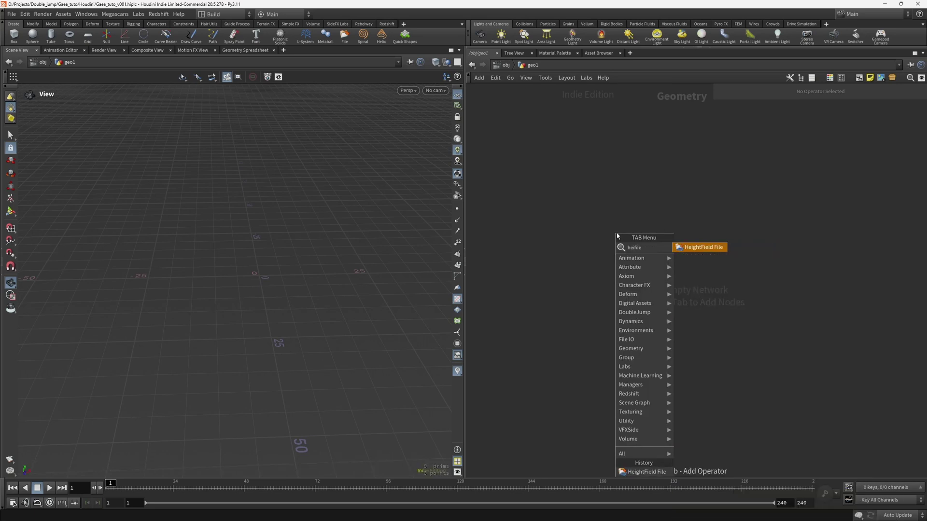
{"action": "key", "text": "Return"}
{"action": "left_click_drag", "start_coordinate": [616, 233], "coordinate": [598, 249]}
{"action": "key", "text": "space+f"}
{"action": "right_click_drag", "start_coordinate": [275, 234], "coordinate": [244, 293]}
{"action": "left_click_drag", "start_coordinate": [243, 293], "coordinate": [338, 290]}
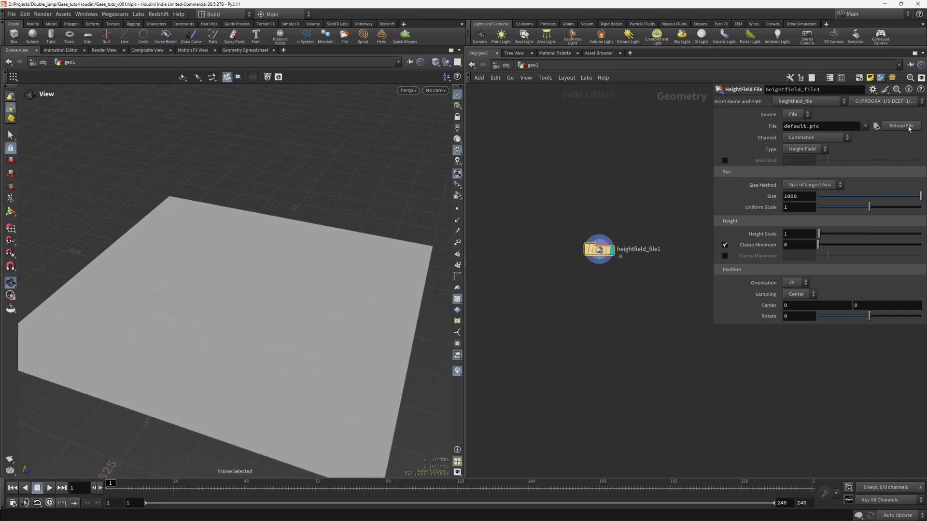
- Browse for the heightfield's image file in D:/Projects/Double_jump/Gaea_tuto/Gaea/Gaea_tuto, where the Builds folder is
{"action": "left_click", "coordinate": [876, 125]}
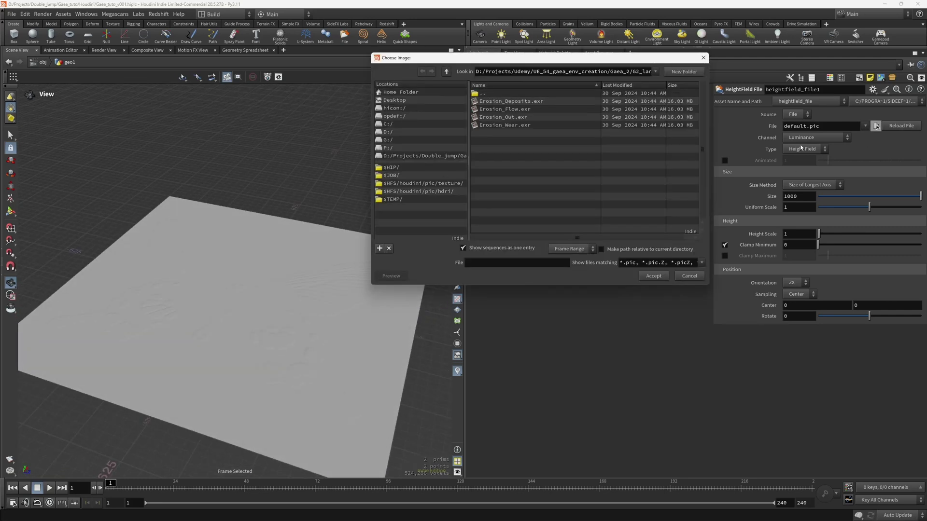
{"action": "double_click", "coordinate": [491, 94]}
{"action": "left_click", "coordinate": [389, 132]}
{"action": "left_click", "coordinate": [505, 126]}
{"action": "double_click", "coordinate": [505, 126]}
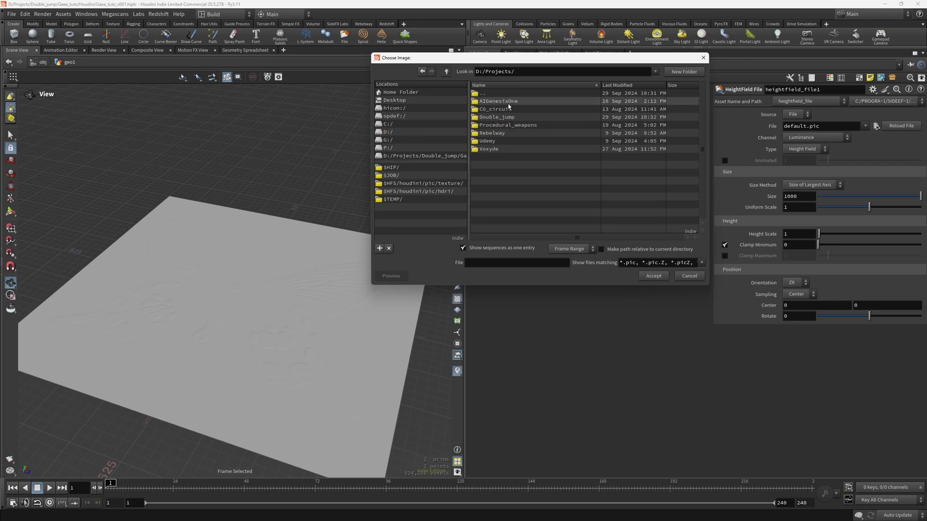
{"action": "double_click", "coordinate": [500, 118]}
{"action": "double_click", "coordinate": [500, 126]}
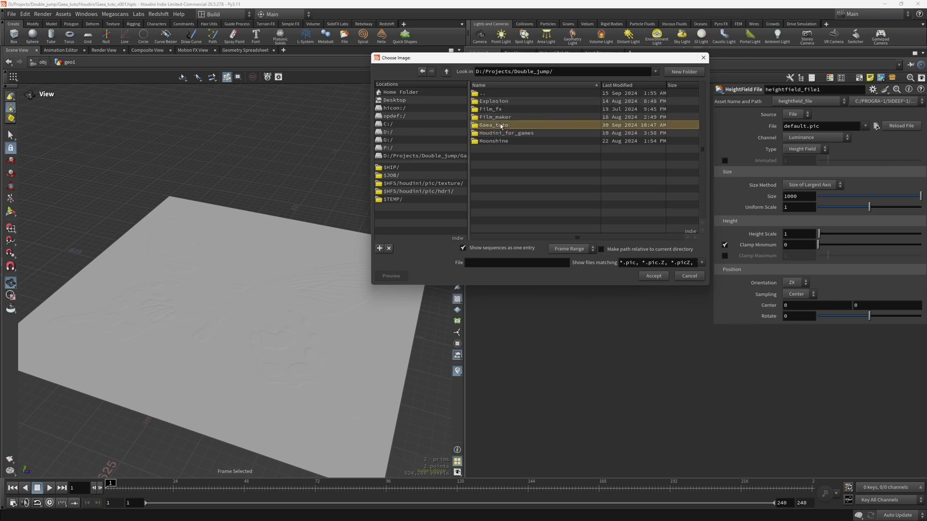
{"action": "double_click", "coordinate": [488, 110]}
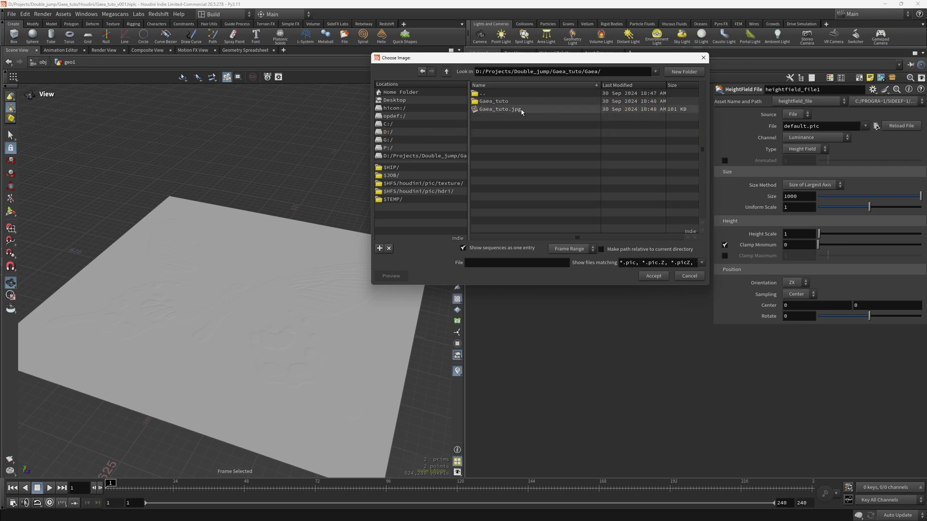
{"action": "double_click", "coordinate": [481, 101]}
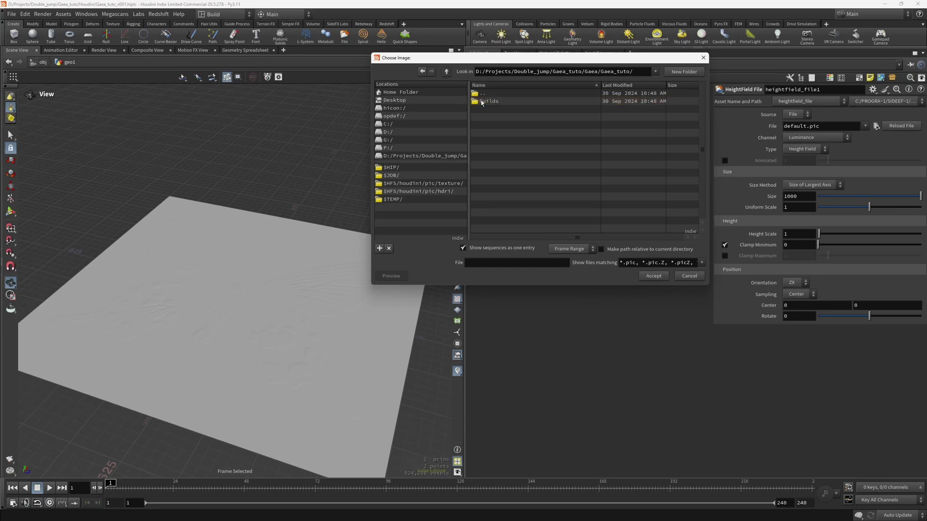
{"action": "double_click", "coordinate": [492, 101]}
- Switch back to Gaea and set the Erosion node's seed to 22525 and the Canyon node's seed to 50715
{"action": "left_click", "coordinate": [581, 513]}
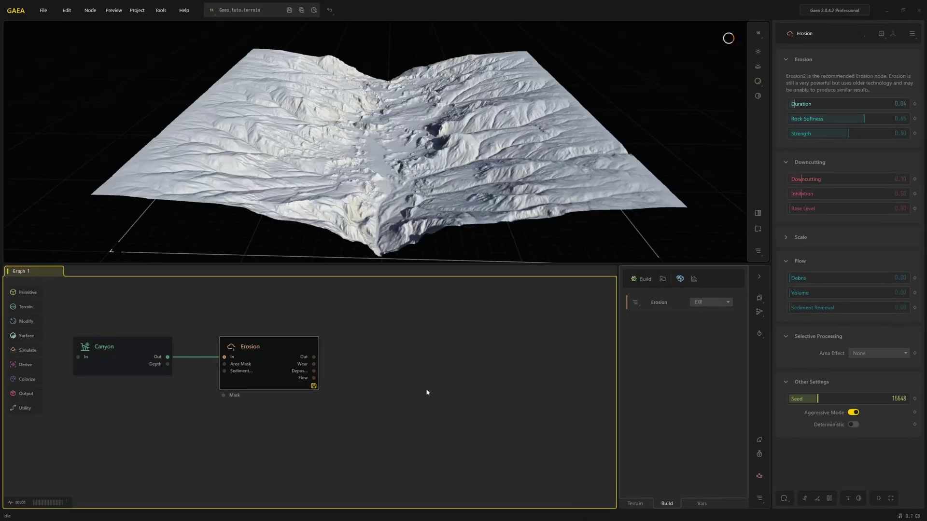
{"action": "left_click", "coordinate": [830, 398]}
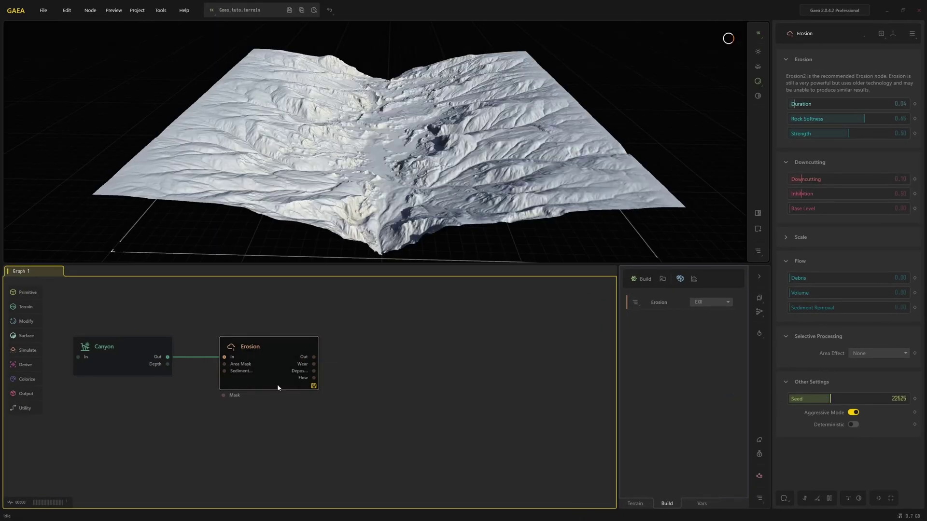
{"action": "left_click", "coordinate": [127, 353]}
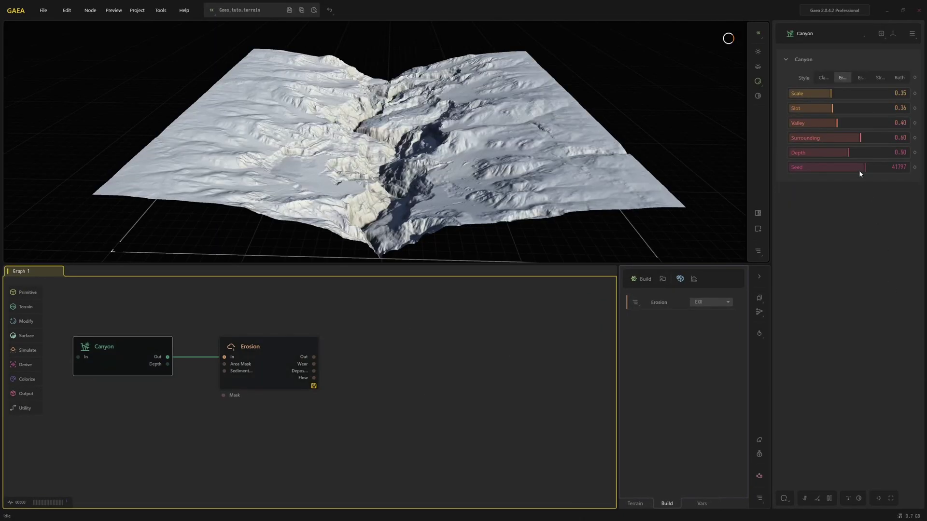
{"action": "left_click", "coordinate": [881, 167]}
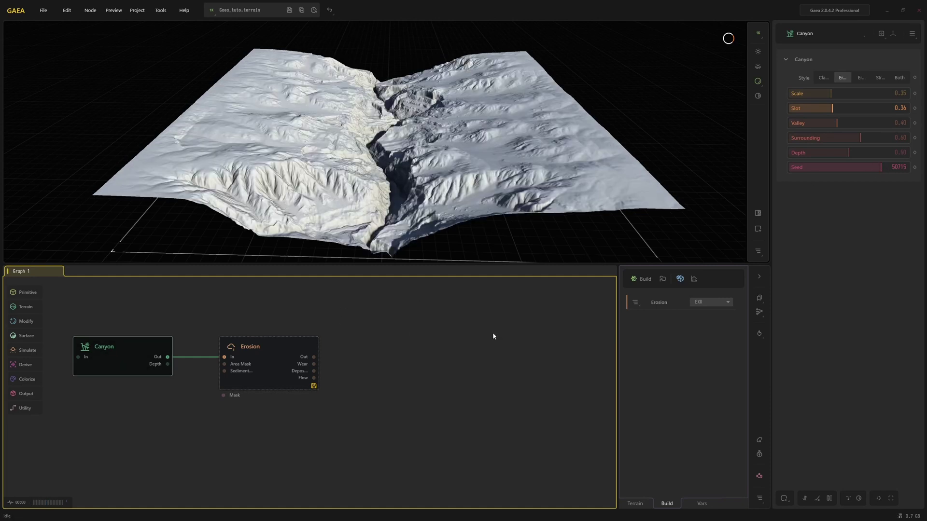
- Build the modified terrain at 2048 x 2048 with the folder set to open after the build finishes
{"action": "left_click", "coordinate": [640, 280]}
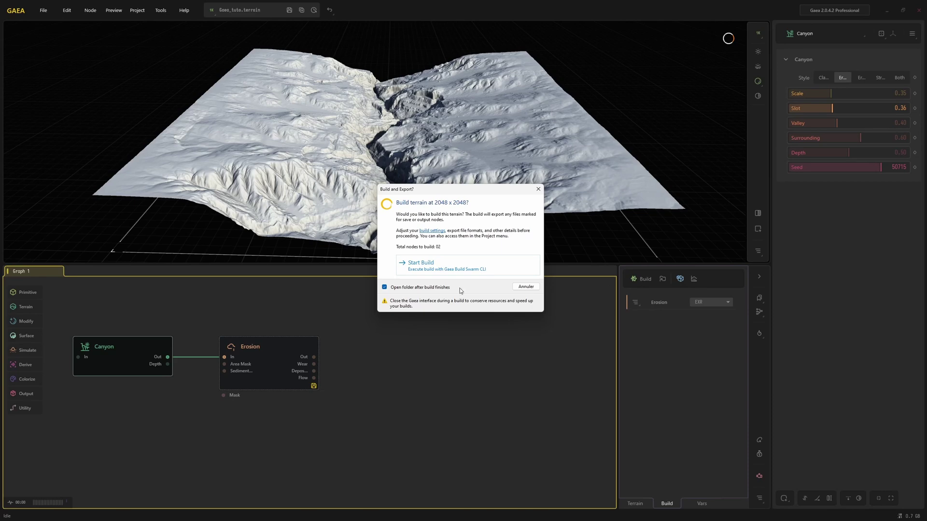
{"action": "left_click", "coordinate": [424, 266]}
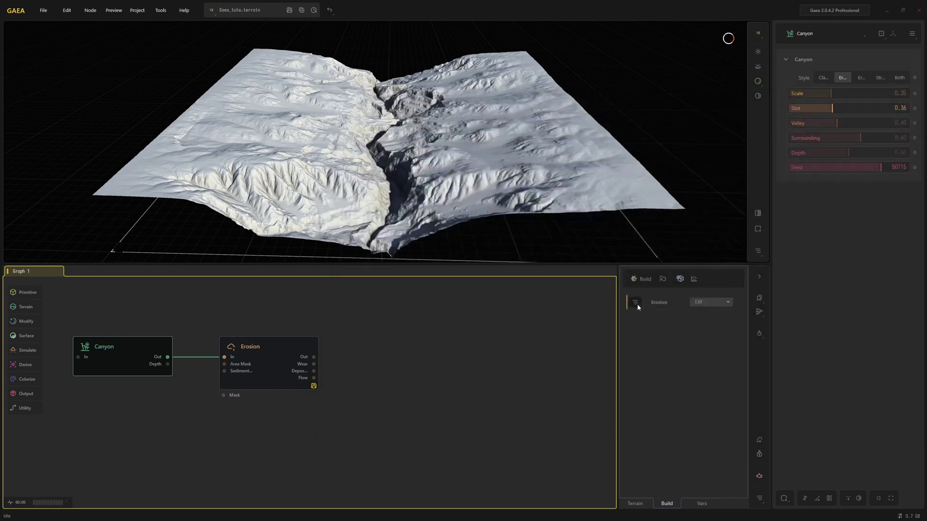
- Check the build destination path in the export settings and close the build settings
{"action": "left_click", "coordinate": [680, 279]}
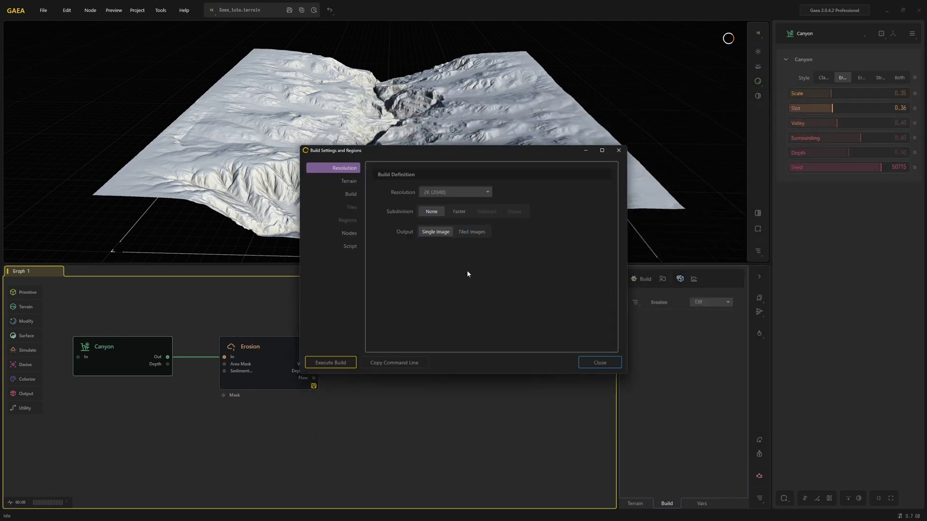
{"action": "left_click", "coordinate": [351, 194]}
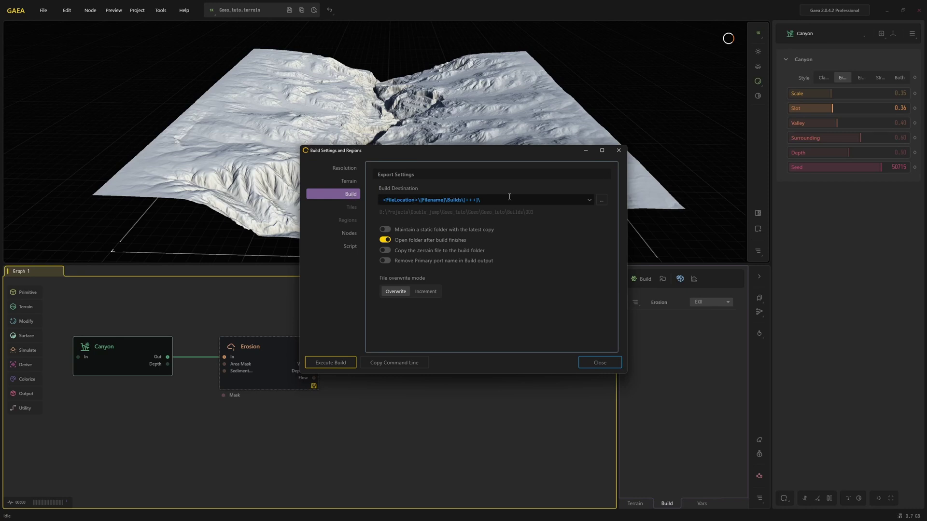
{"action": "left_click", "coordinate": [619, 151]}
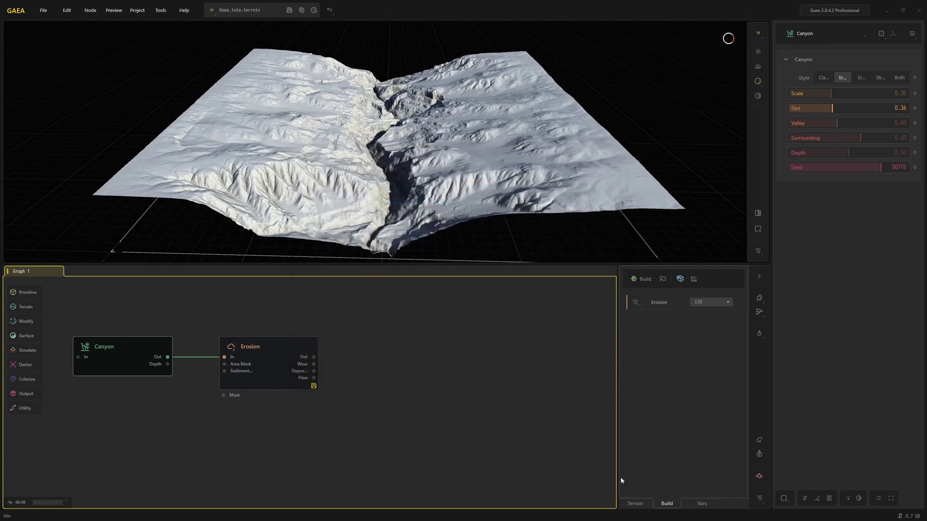
- Switch back to Houdini and load Erosion_Out.exr from the Builds/001 folder as the HeightField File image
{"action": "left_click", "coordinate": [888, 11]}
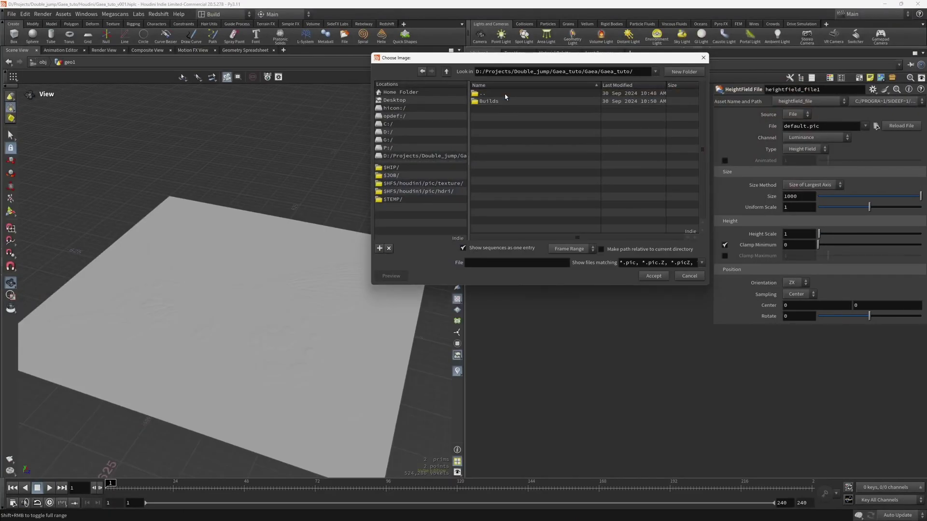
{"action": "left_click", "coordinate": [485, 109]}
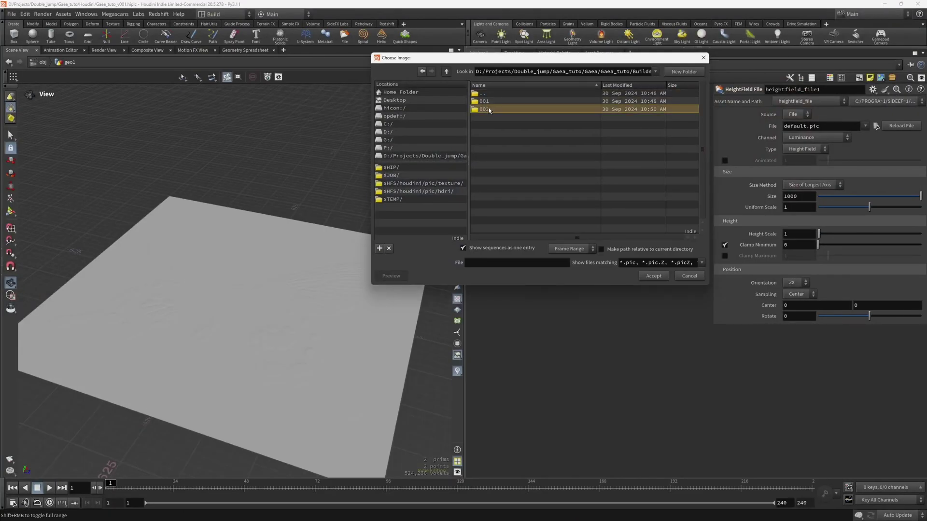
{"action": "double_click", "coordinate": [488, 103]}
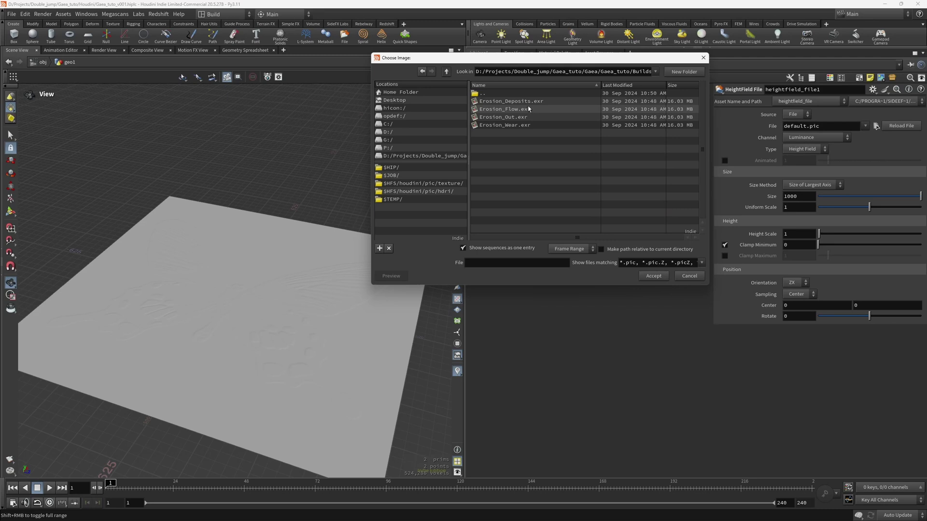
{"action": "left_click_drag", "start_coordinate": [623, 72], "coordinate": [668, 71]}
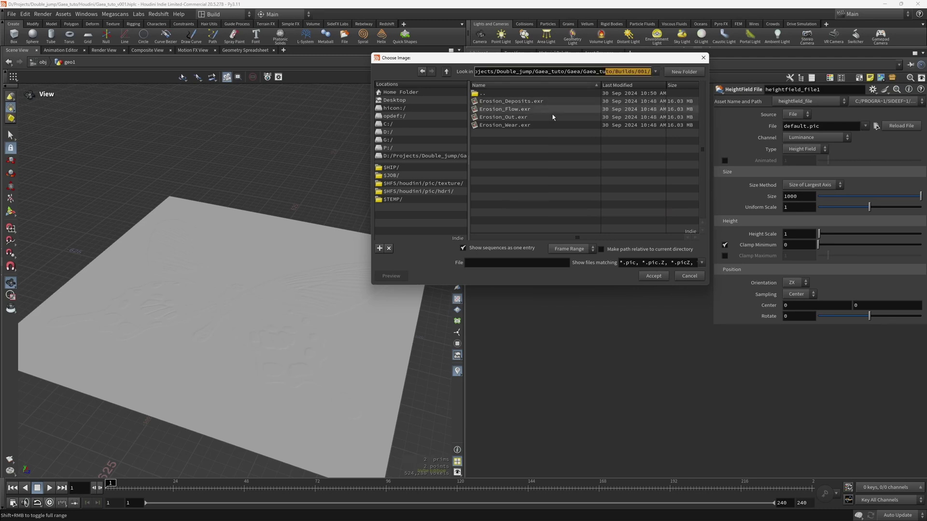
{"action": "left_click", "coordinate": [509, 117]}
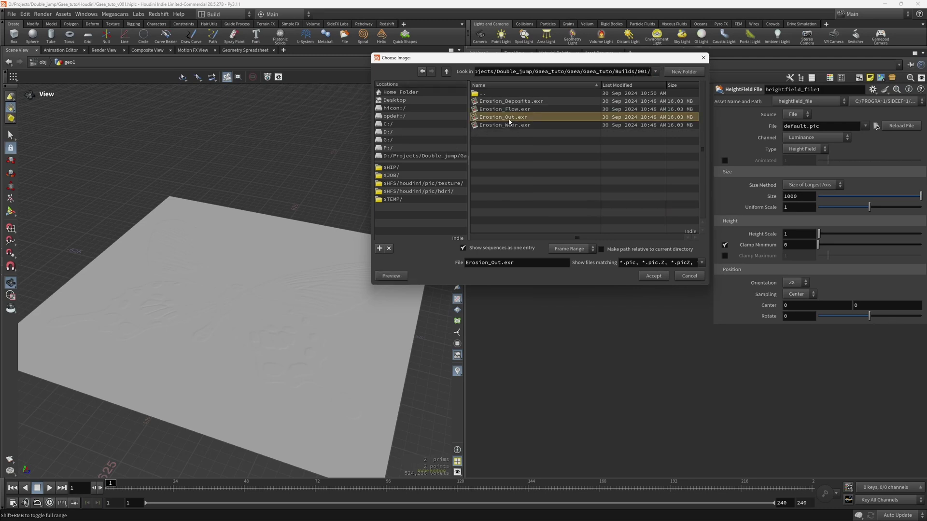
{"action": "double_click", "coordinate": [509, 121]}
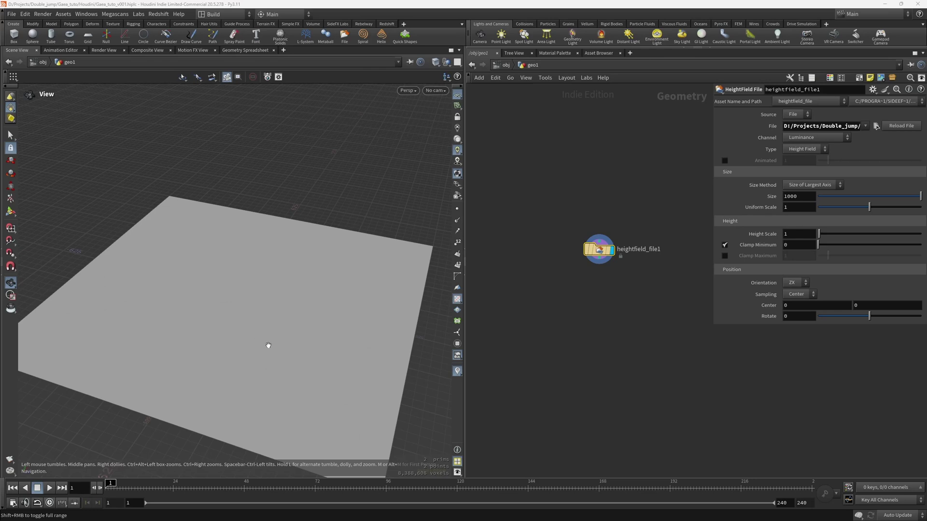
{"action": "left_click_drag", "start_coordinate": [282, 318], "coordinate": [256, 318]}
{"action": "key", "text": "super"}
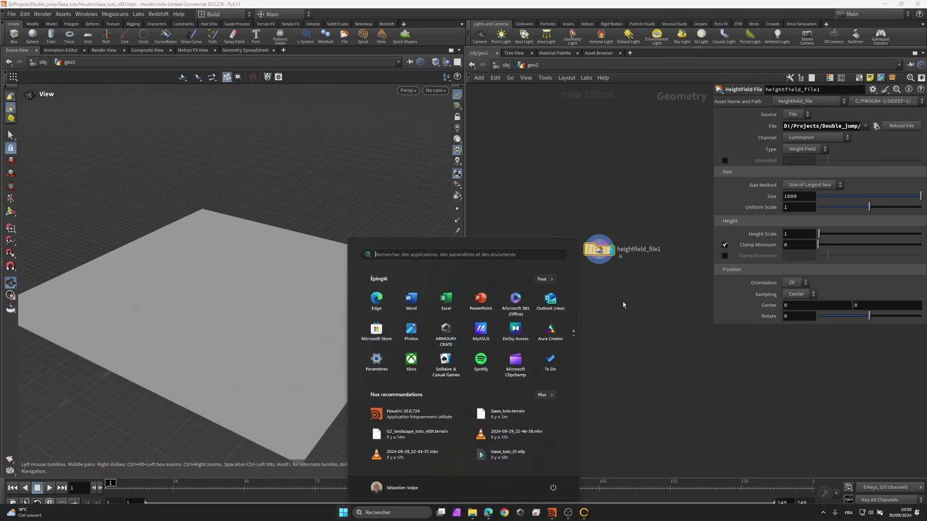
{"action": "left_click", "coordinate": [665, 273]}
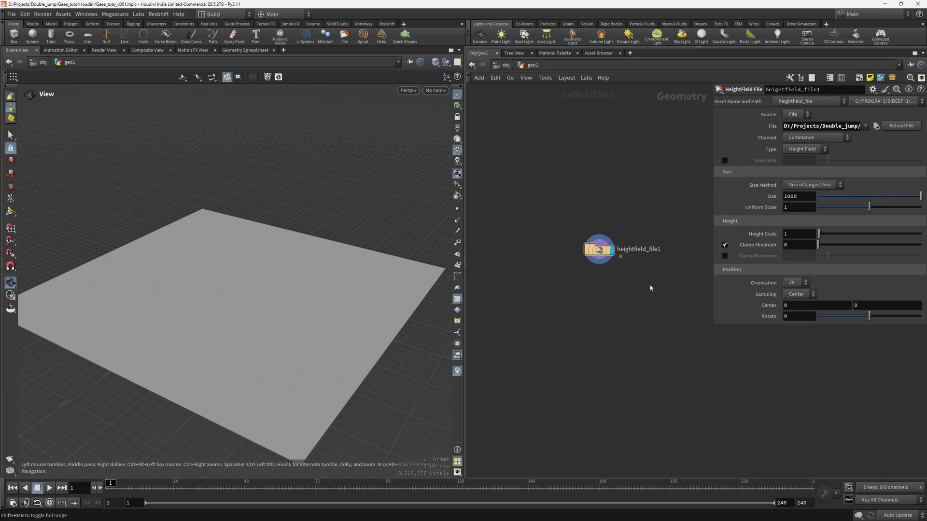
{"action": "key", "text": "super"}
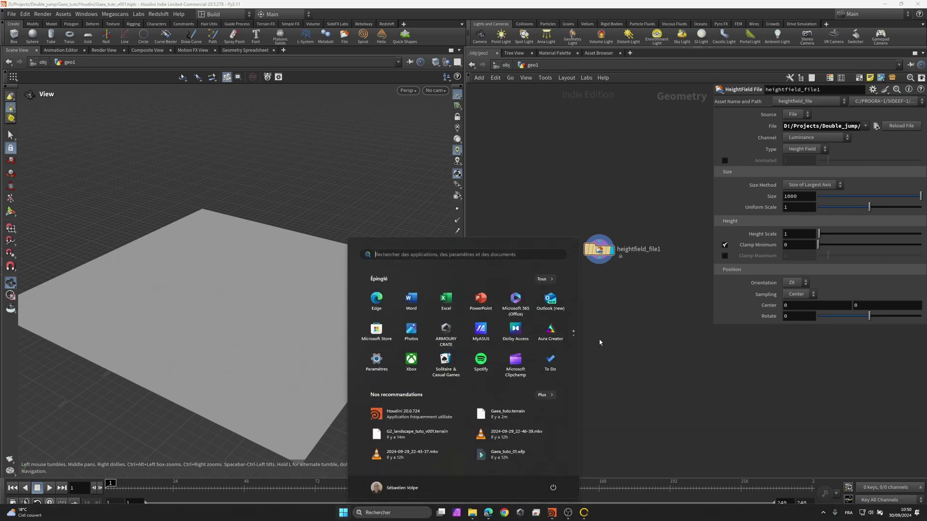
{"action": "left_click", "coordinate": [648, 318]}
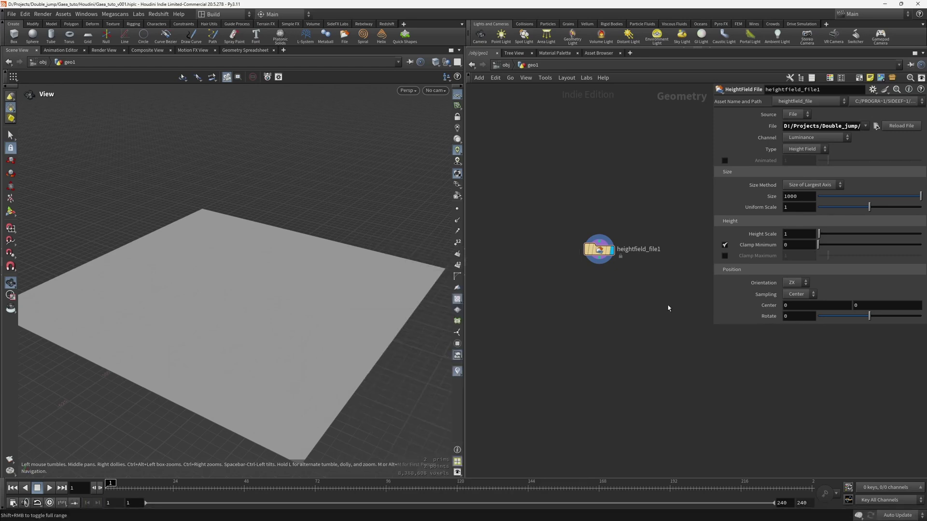
- Set the imported heightfield's height scale to 500 and inspect the terrain relief
{"action": "double_click", "coordinate": [804, 198]}
{"action": "left_click", "coordinate": [804, 199]}
{"action": "double_click", "coordinate": [798, 233]}
{"action": "type", "text": "500"}
{"action": "key", "text": "Return"}
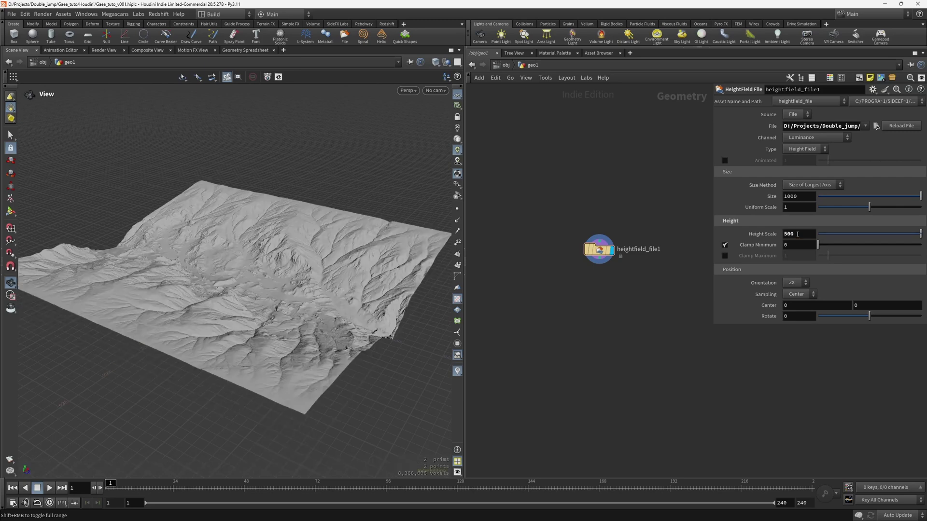
{"action": "left_click_drag", "start_coordinate": [307, 287], "coordinate": [271, 285]}
{"action": "right_click_drag", "start_coordinate": [272, 285], "coordinate": [366, 265]}
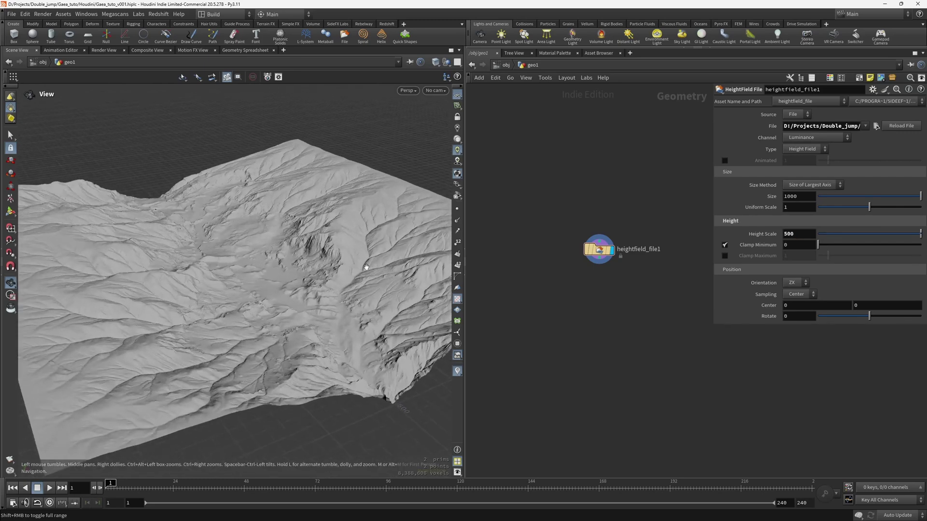
{"action": "left_click_drag", "start_coordinate": [366, 265], "coordinate": [274, 292]}
{"action": "right_click_drag", "start_coordinate": [274, 292], "coordinate": [303, 298]}
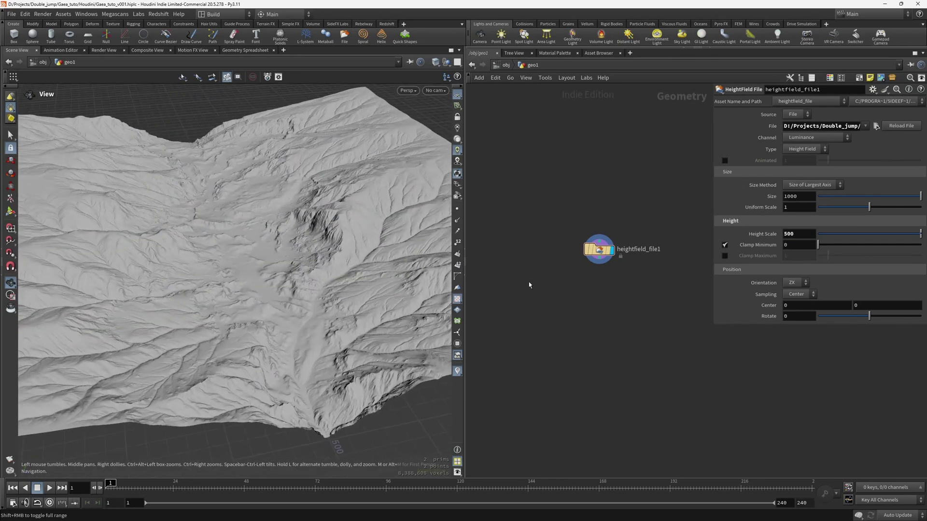
- Link the height scale to the size with a relative reference and halve it, giving the expression ch("size")/2
{"action": "right_click", "coordinate": [765, 195]}
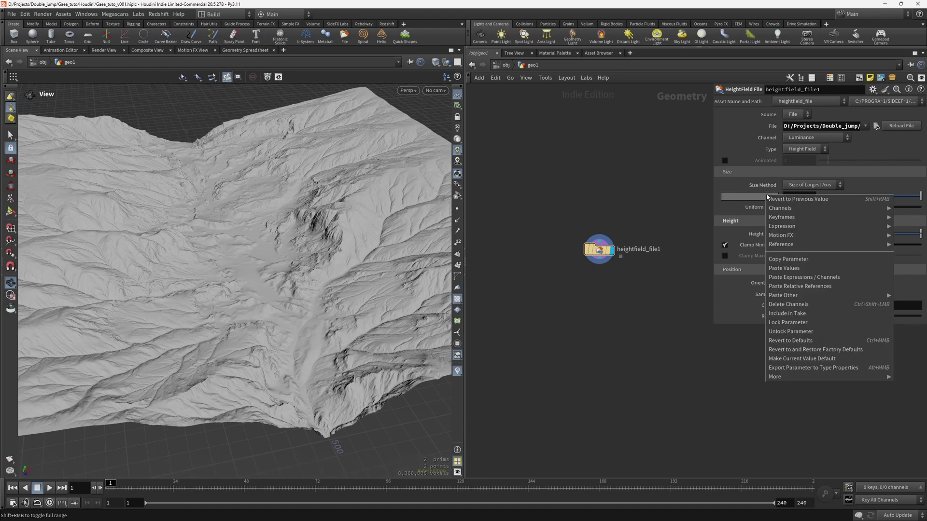
{"action": "left_click", "coordinate": [794, 259]}
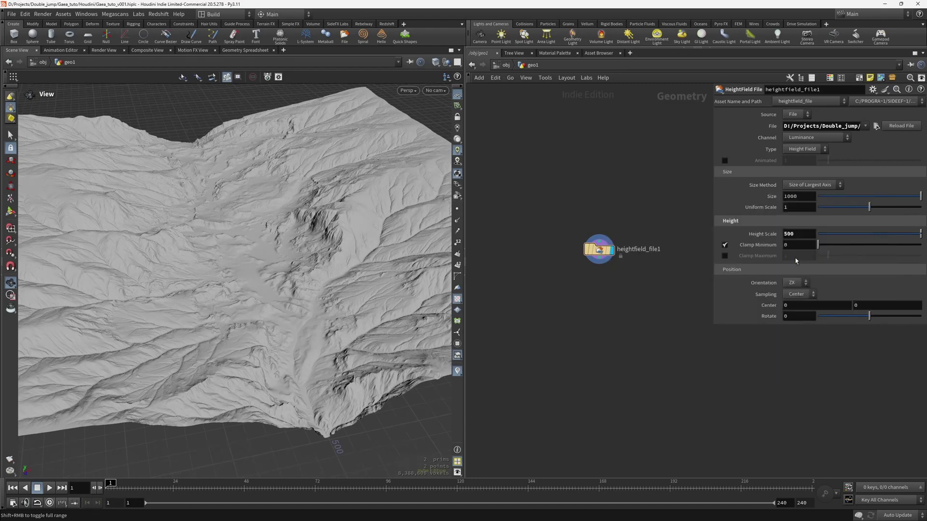
{"action": "right_click", "coordinate": [766, 235]}
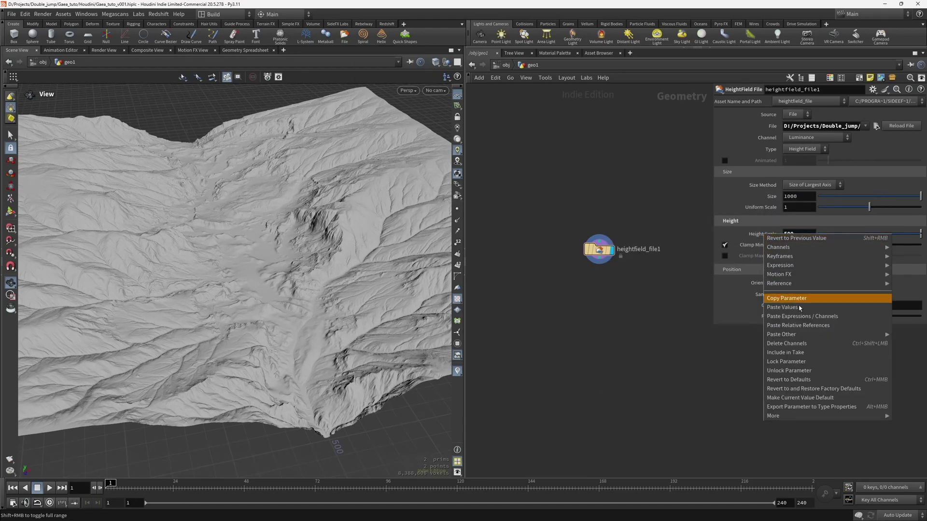
{"action": "left_click", "coordinate": [797, 325]}
{"action": "left_click", "coordinate": [846, 236]}
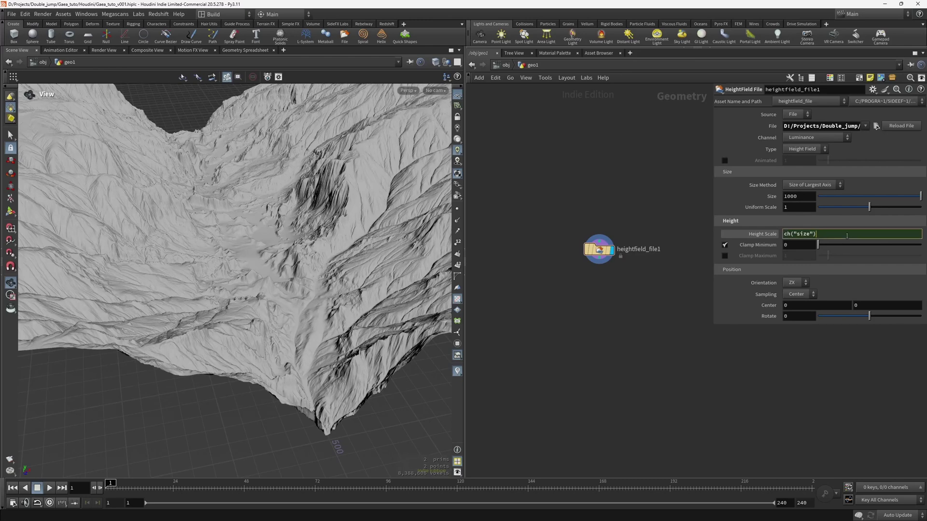
{"action": "type", "text": "/2"}
{"action": "key", "text": "Return"}
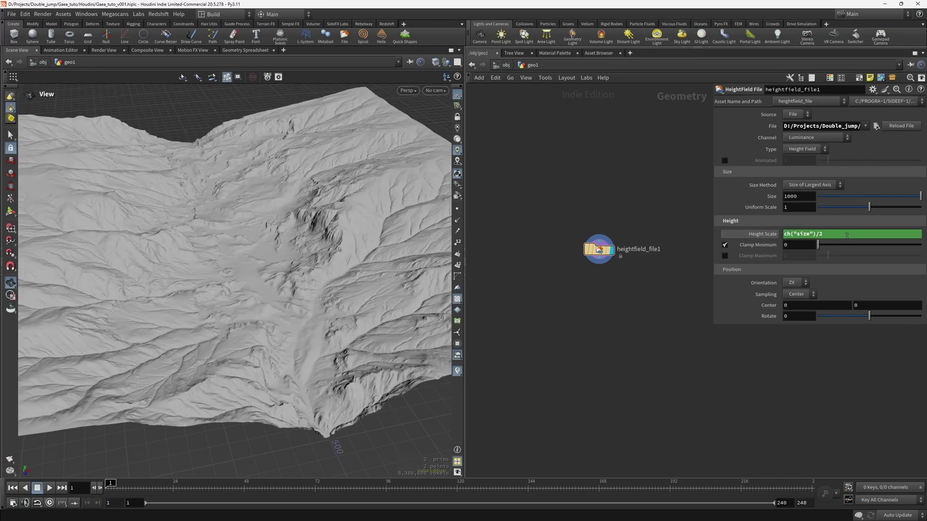
- Set the heightfield's size to 500 and inspect the rescaled terrain
{"action": "left_click_drag", "start_coordinate": [171, 271], "coordinate": [150, 251]}
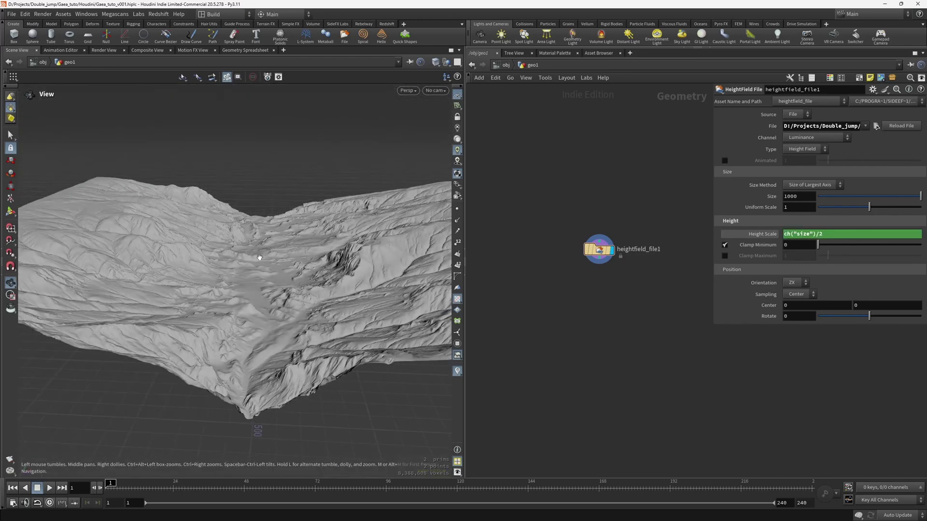
{"action": "left_click_drag", "start_coordinate": [260, 257], "coordinate": [267, 271]}
{"action": "double_click", "coordinate": [803, 196]}
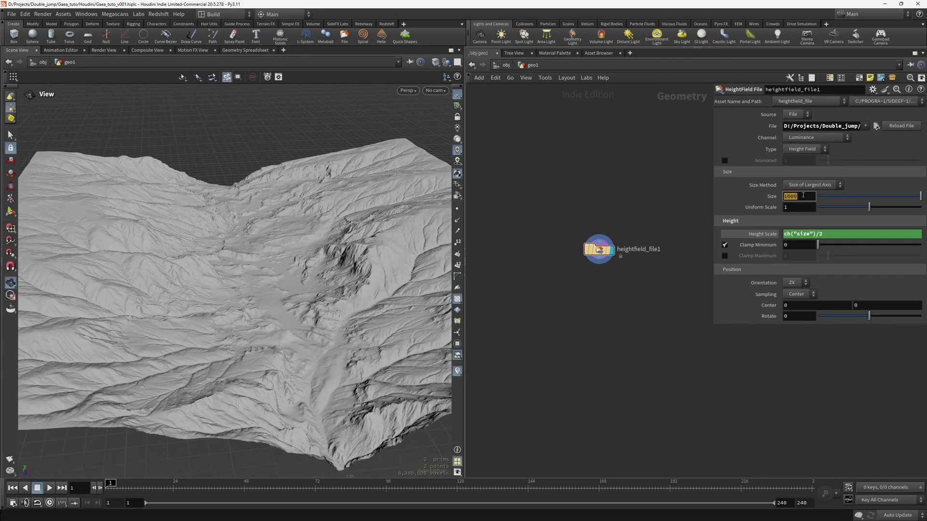
{"action": "type", "text": "500"}
{"action": "key", "text": "Return"}
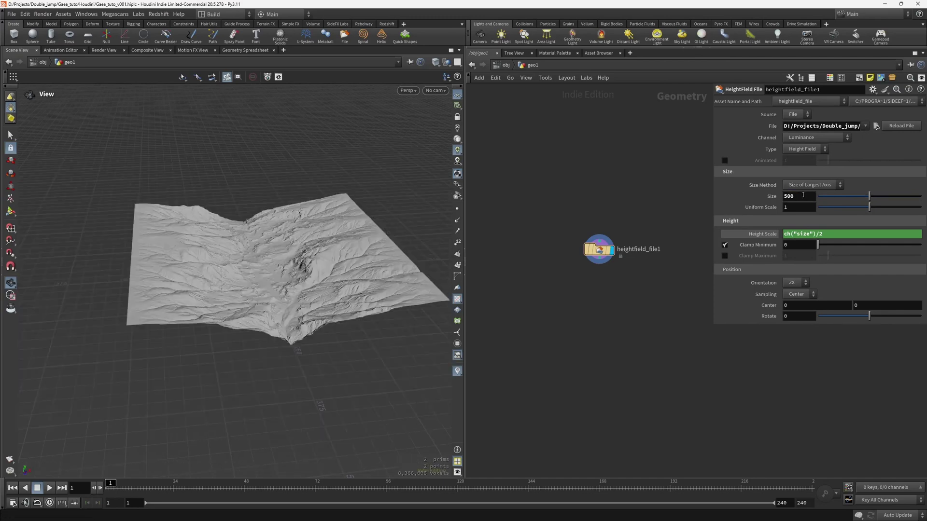
{"action": "right_click_drag", "start_coordinate": [240, 305], "coordinate": [388, 266]}
{"action": "left_click_drag", "start_coordinate": [349, 263], "coordinate": [326, 273]}
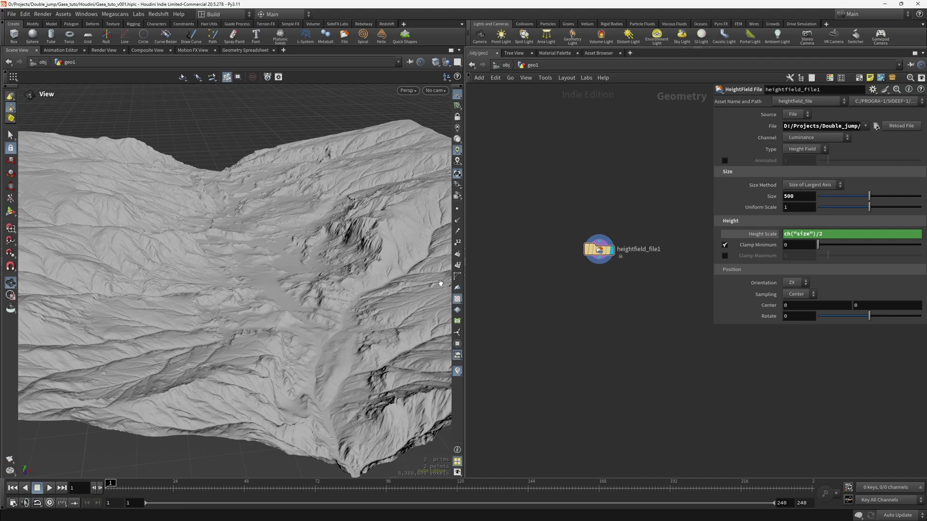
- Check the exported Erosion files in the 001 build folder in the file explorer and return to the Houdini terrain
{"action": "mouse_move", "coordinate": [503, 519]}
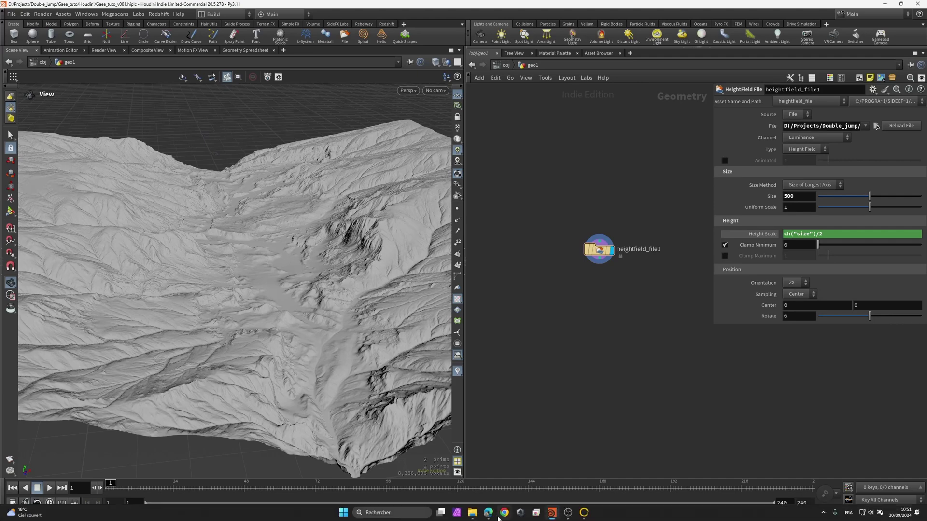
{"action": "mouse_move", "coordinate": [475, 517]}
{"action": "left_click", "coordinate": [500, 482]}
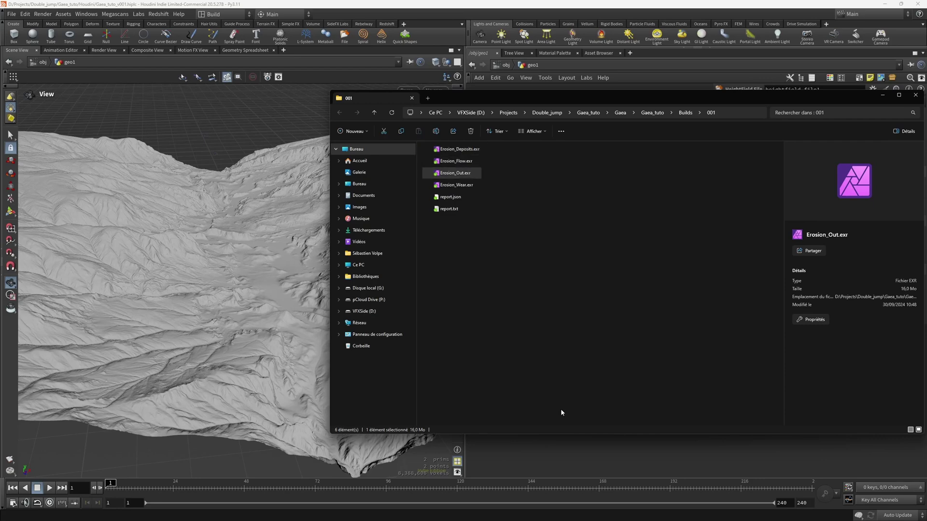
{"action": "left_click", "coordinate": [550, 450]}
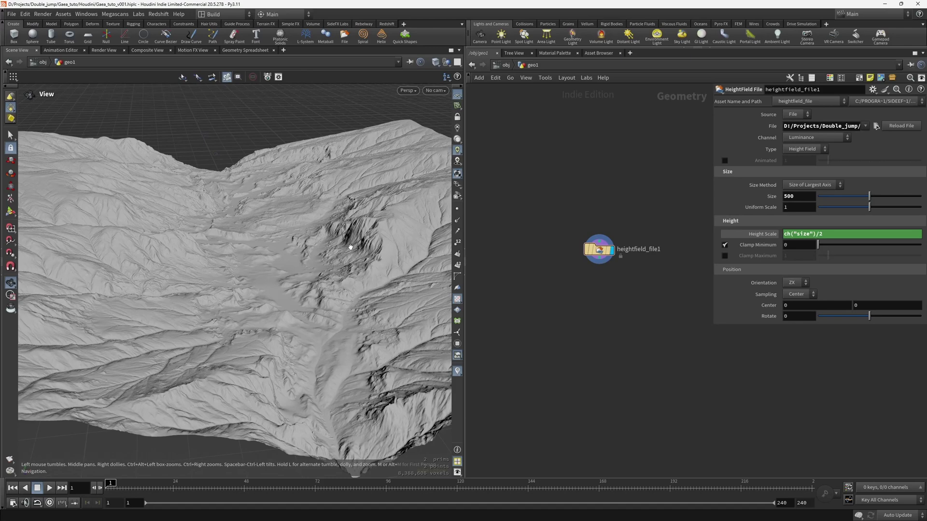
{"action": "left_click_drag", "start_coordinate": [311, 208], "coordinate": [357, 282]}
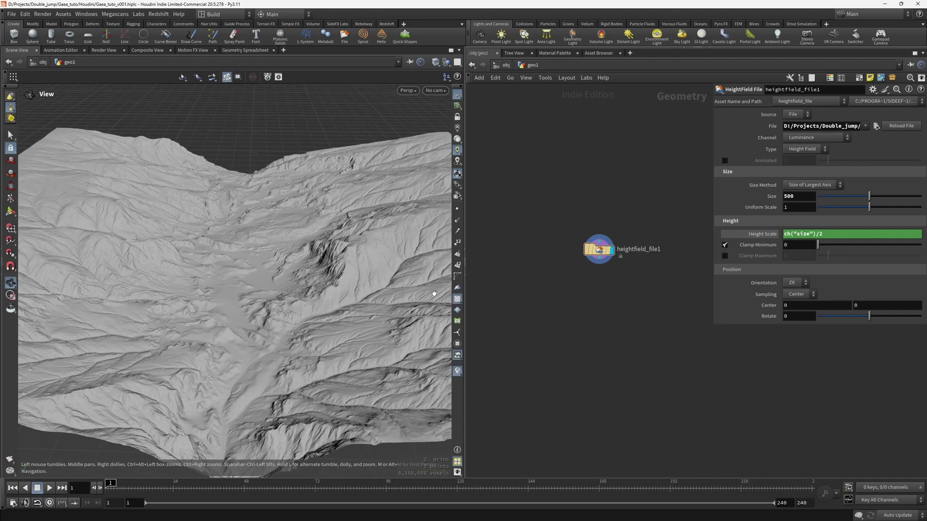
- Add a HeightField Flow Field node connected to the output of heightfield_file1
{"action": "middle_click_drag", "start_coordinate": [618, 286], "coordinate": [596, 266]}
{"action": "scroll", "coordinate": [588, 256], "scroll_direction": "down", "scroll_amount": 1}
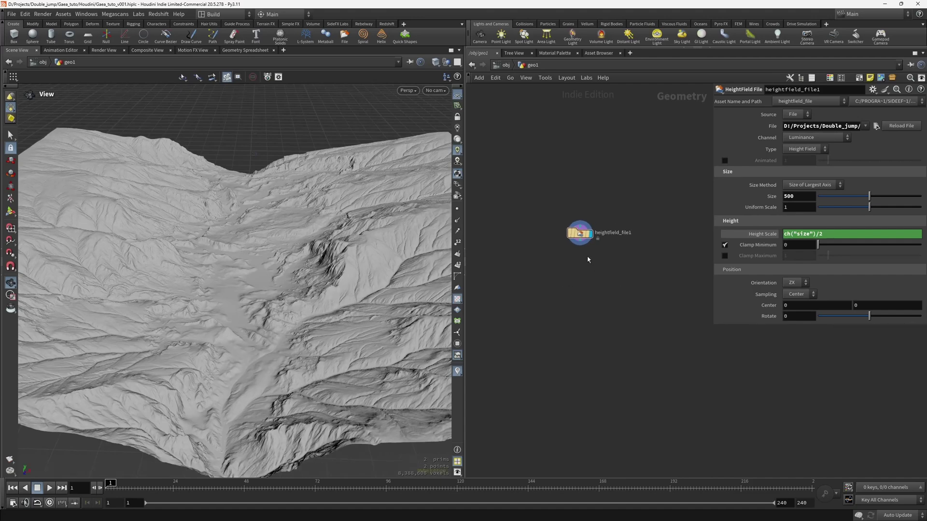
{"action": "scroll", "coordinate": [581, 248], "scroll_direction": "up", "scroll_amount": 2}
{"action": "left_click_drag", "start_coordinate": [576, 241], "coordinate": [575, 280]}
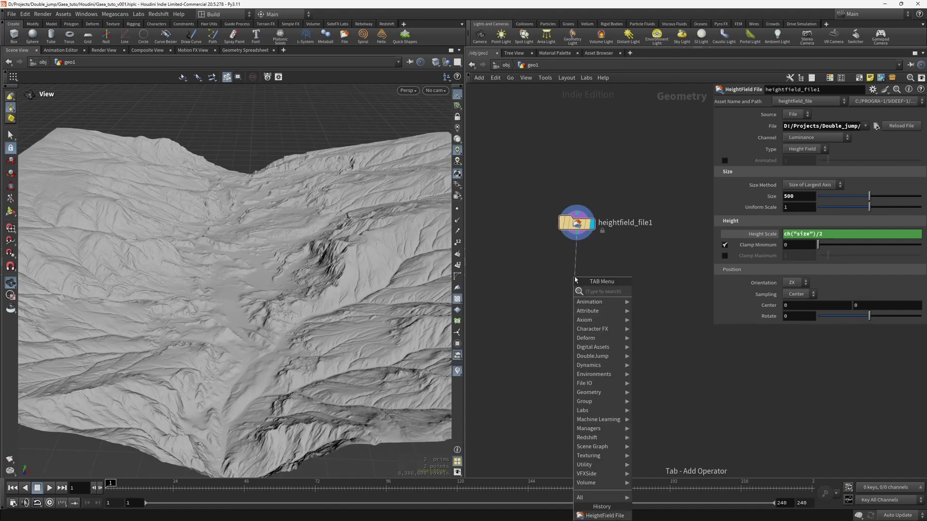
{"action": "type", "text": "heiflo"}
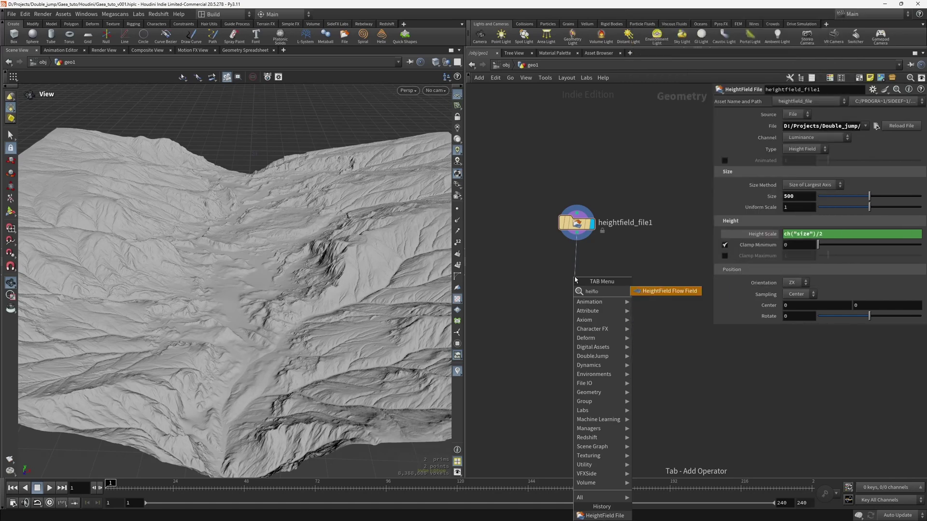
{"action": "key", "text": "Return"}
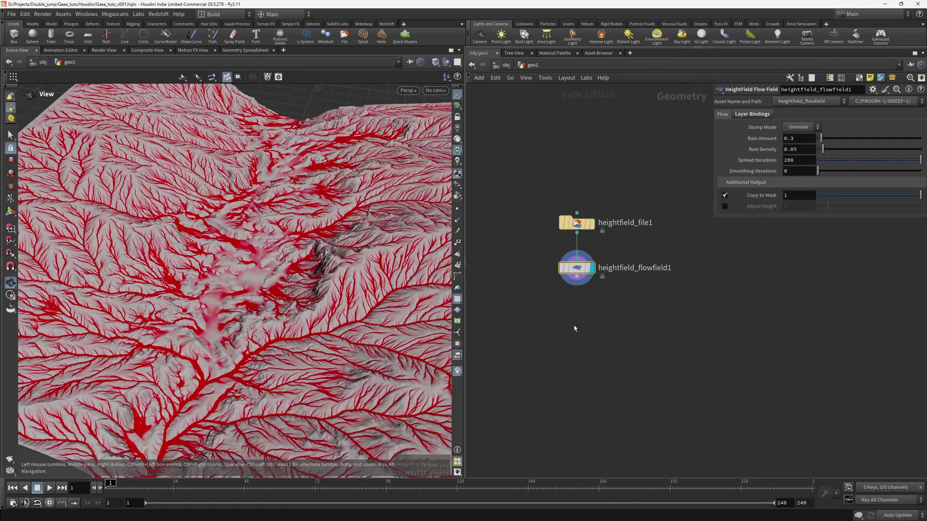
- Offset the Flow Field node from the file node and connect a Null to its output
{"action": "middle_click_drag", "start_coordinate": [624, 335], "coordinate": [639, 288]}
{"action": "left_click_drag", "start_coordinate": [588, 224], "coordinate": [526, 279]}
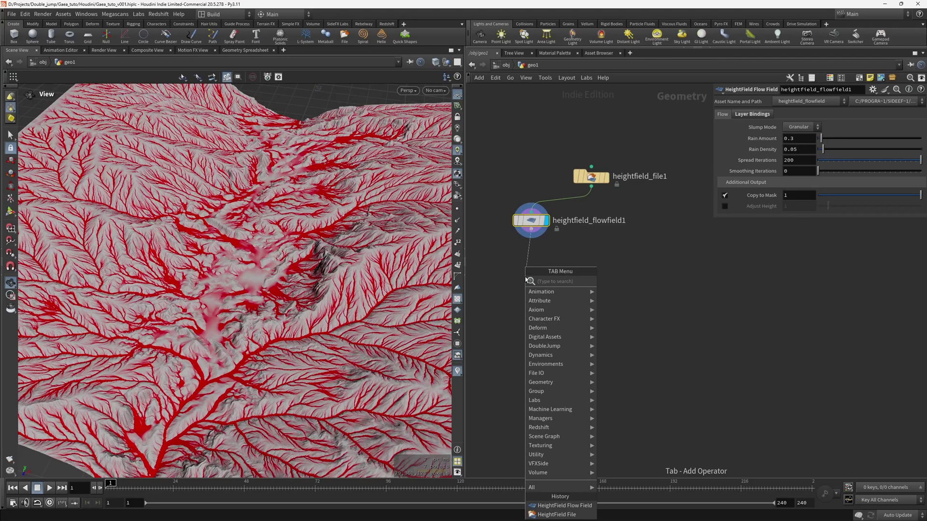
{"action": "type", "text": "nu"}
{"action": "key", "text": "Return"}
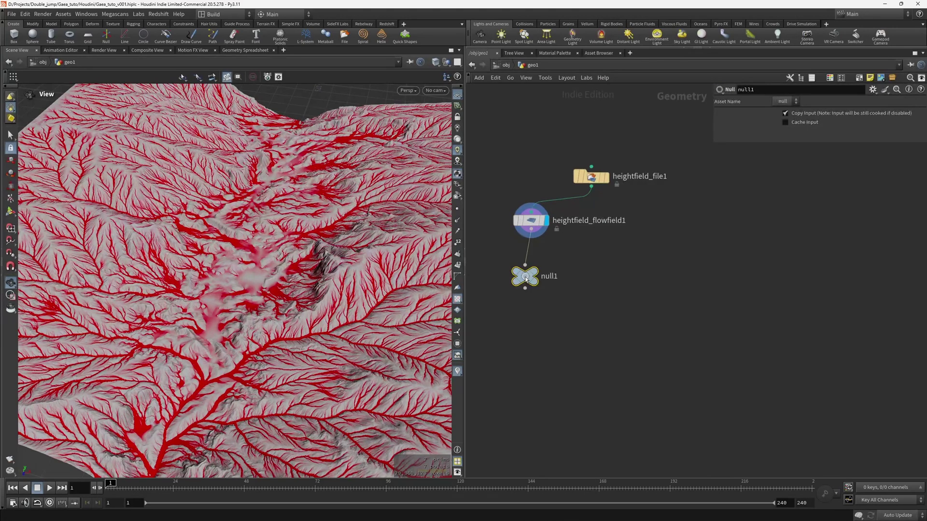
- Align the Null under the Flow Field node, make it the displayed node and open its node info
{"action": "left_click", "coordinate": [530, 277]}
{"action": "mouse_move", "coordinate": [536, 276]}
{"action": "left_click", "coordinate": [551, 258]}
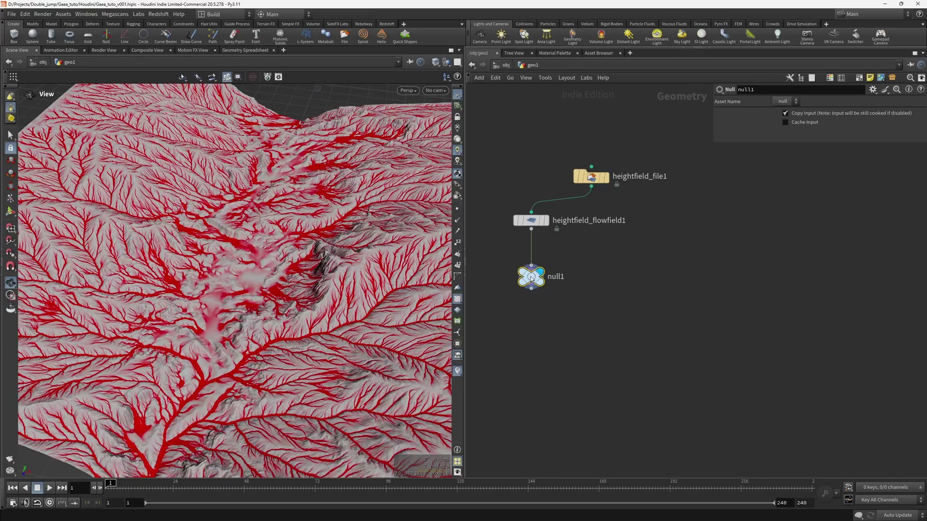
{"action": "left_click", "coordinate": [504, 277]}
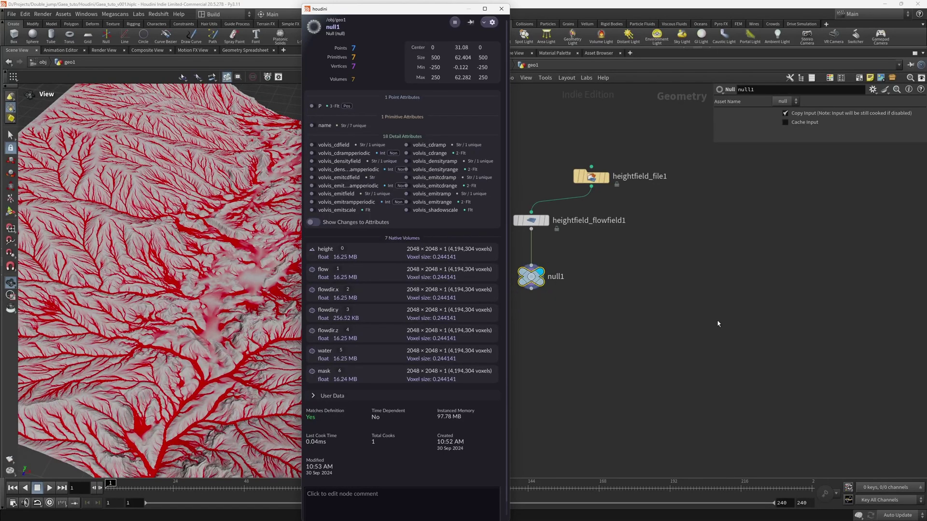
- Insert a Blast node between heightfield_flowfield1 and null1
{"action": "middle_click_drag", "start_coordinate": [655, 312], "coordinate": [702, 304]}
{"action": "key", "text": "Tab"}
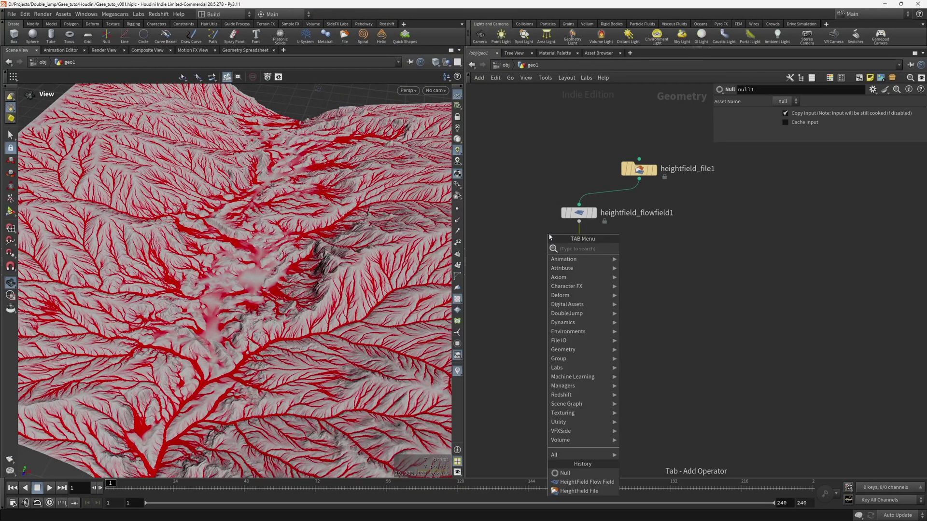
{"action": "type", "text": "bla"}
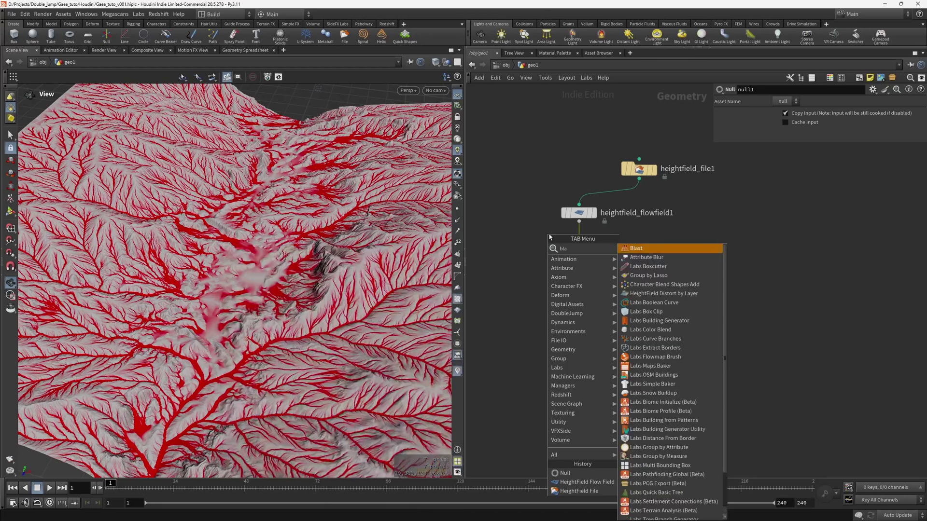
{"action": "key", "text": "Return"}
{"action": "left_click", "coordinate": [559, 240]}
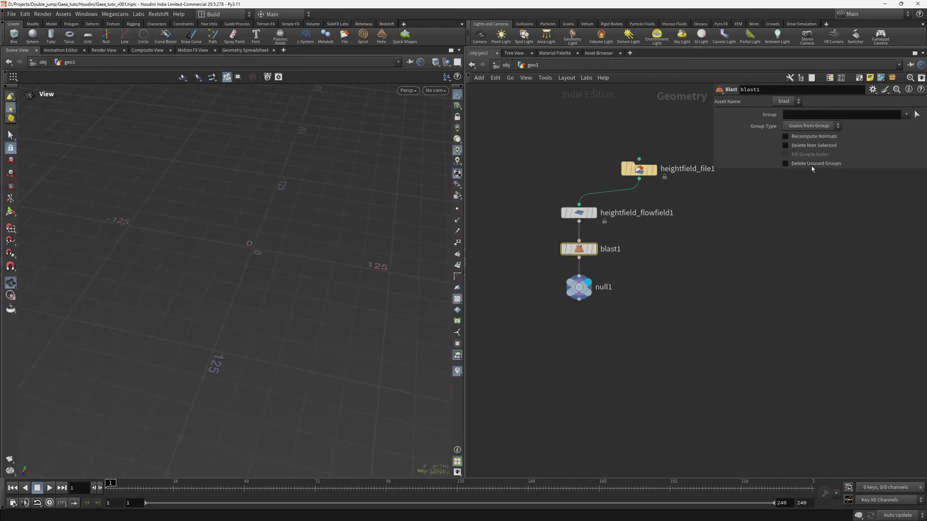
{"action": "left_click", "coordinate": [822, 144]}
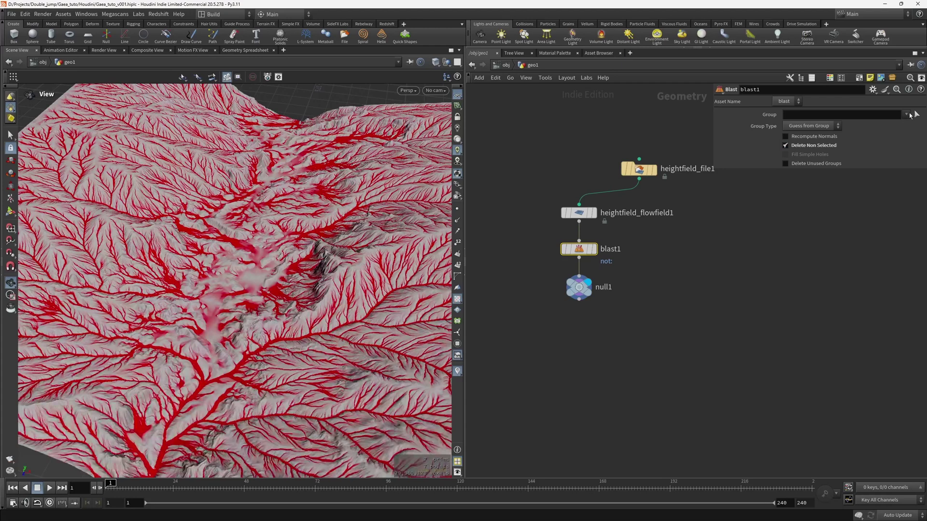
{"action": "left_click", "coordinate": [906, 114]}
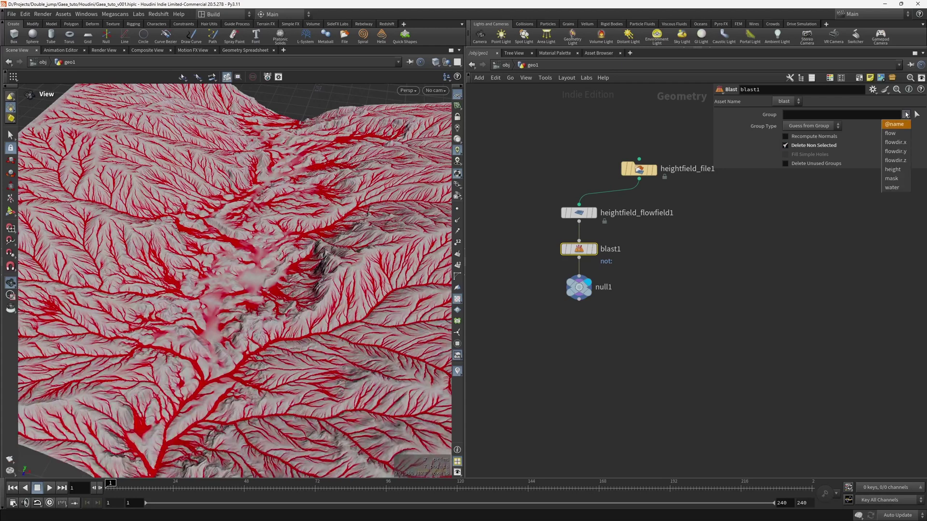
{"action": "left_click", "coordinate": [896, 135]}
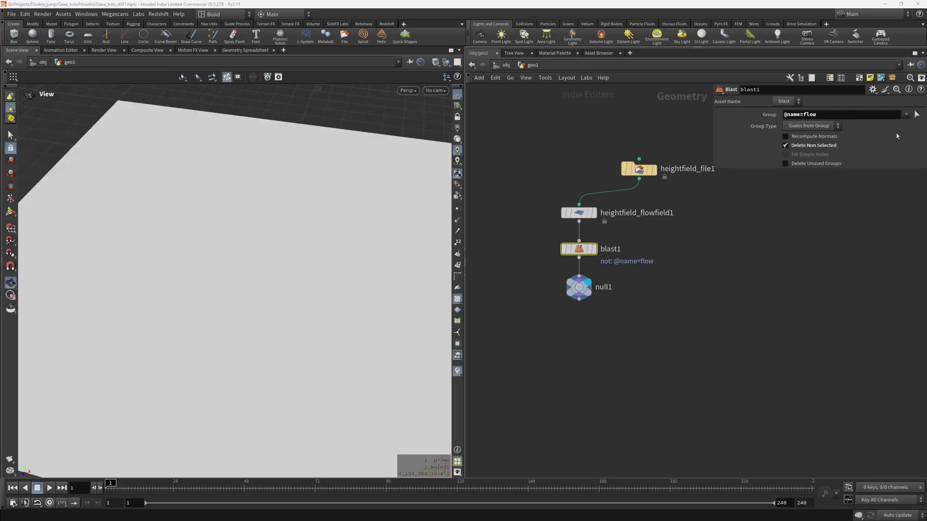
{"action": "left_click_drag", "start_coordinate": [296, 292], "coordinate": [299, 269]}
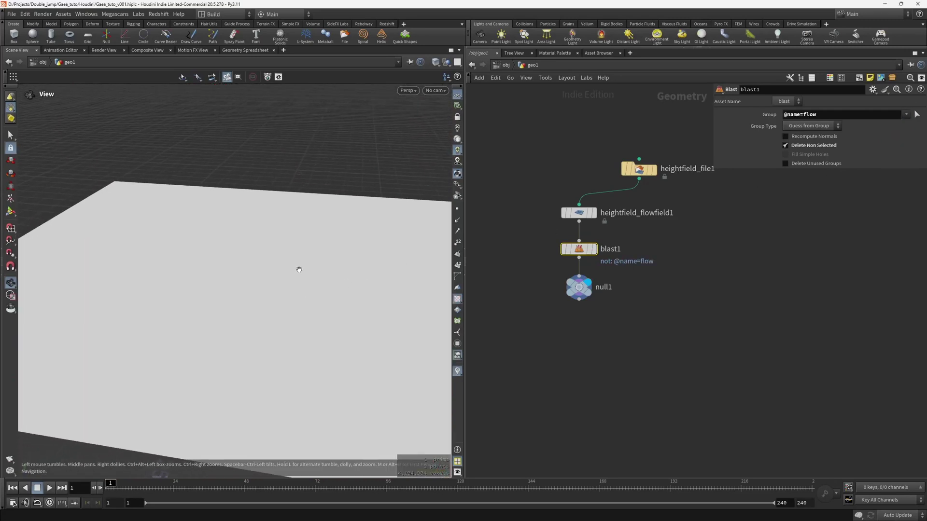
{"action": "key", "text": "super"}
{"action": "left_click", "coordinate": [658, 294]}
{"action": "mouse_move", "coordinate": [256, 294]}
{"action": "left_mouse_down"}
{"action": "mouse_move", "coordinate": [244, 310]}
{"action": "mouse_move", "coordinate": [253, 308]}
{"action": "left_mouse_up"}
- Insert a HeightField Copy Layer node between blast1 and null1
{"action": "key", "text": "Tab"}
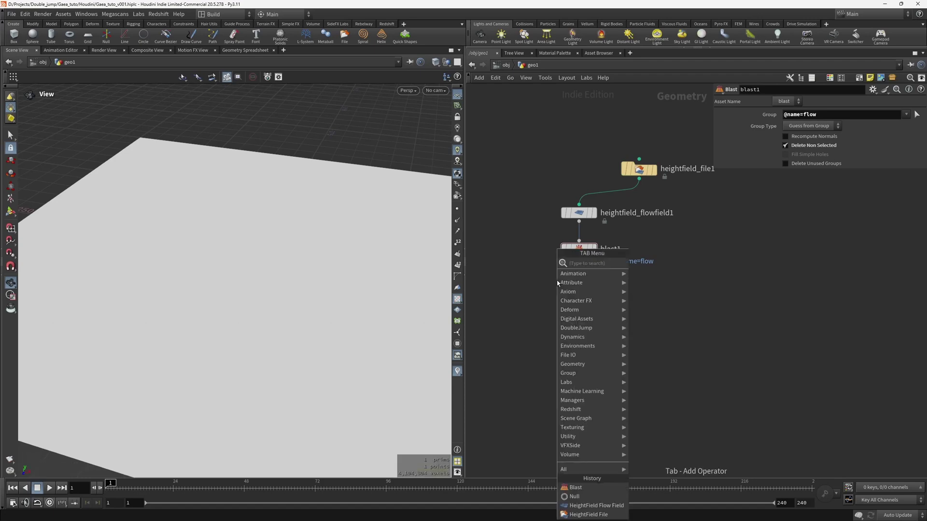
{"action": "type", "text": "cop"}
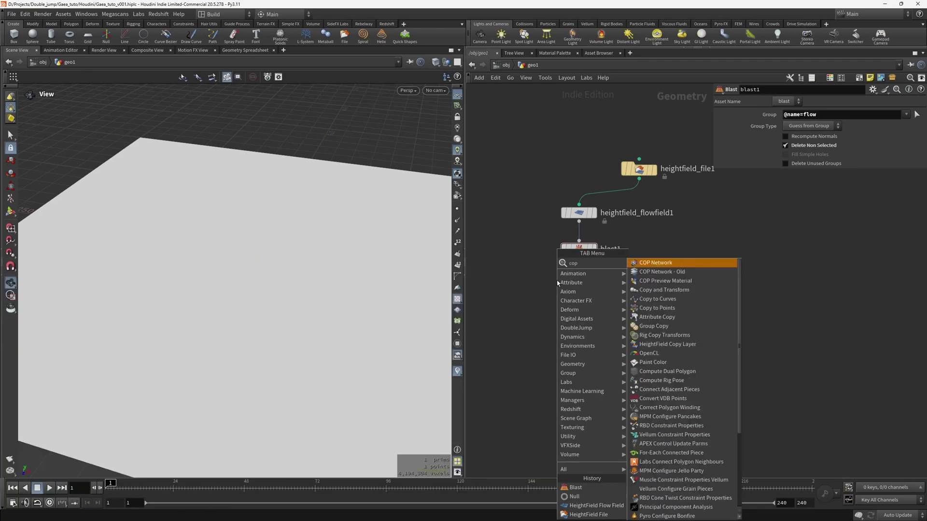
{"action": "type", "text": "la"}
{"action": "key", "text": "Return"}
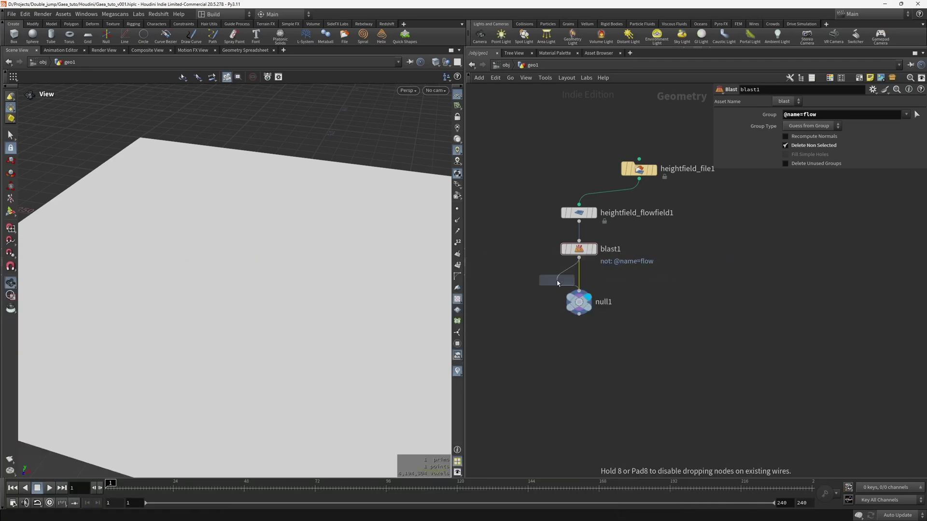
{"action": "left_click", "coordinate": [558, 284]}
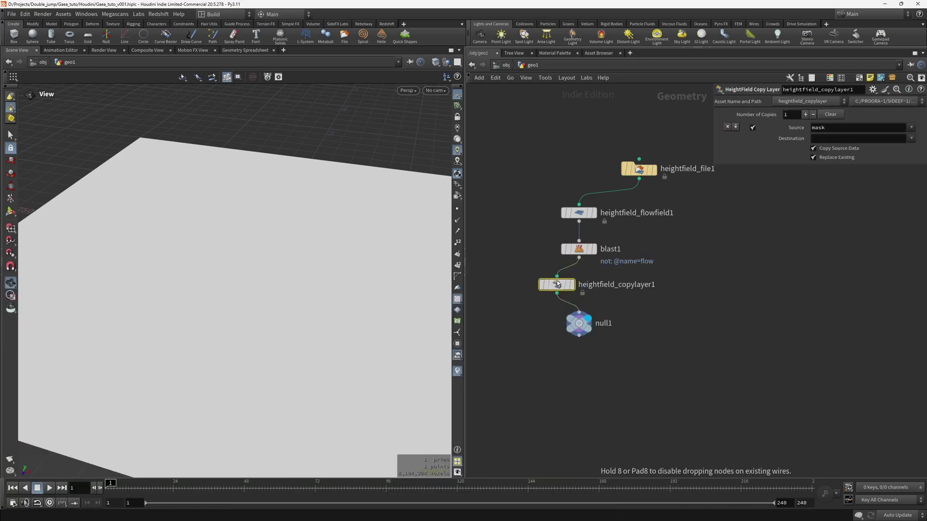
- Set the Copy Layer node's source to flow and its destination to mask
{"action": "left_click", "coordinate": [910, 127]}
{"action": "left_click", "coordinate": [916, 139]}
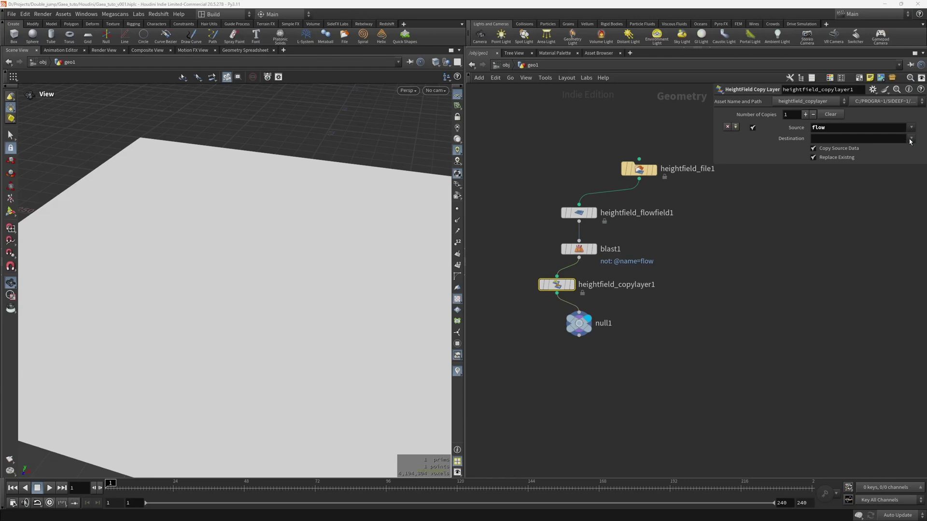
{"action": "left_click", "coordinate": [874, 138]}
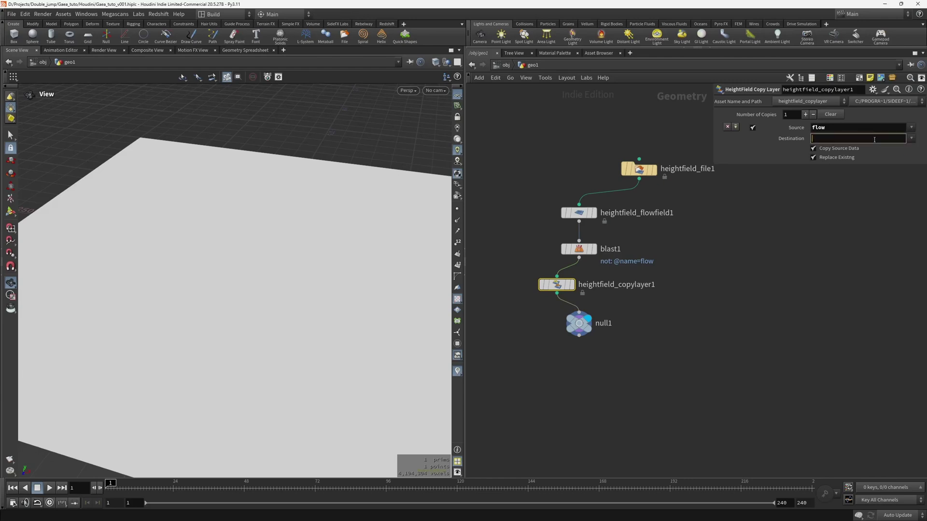
{"action": "type", "text": "mask"}
{"action": "key", "text": "Return"}
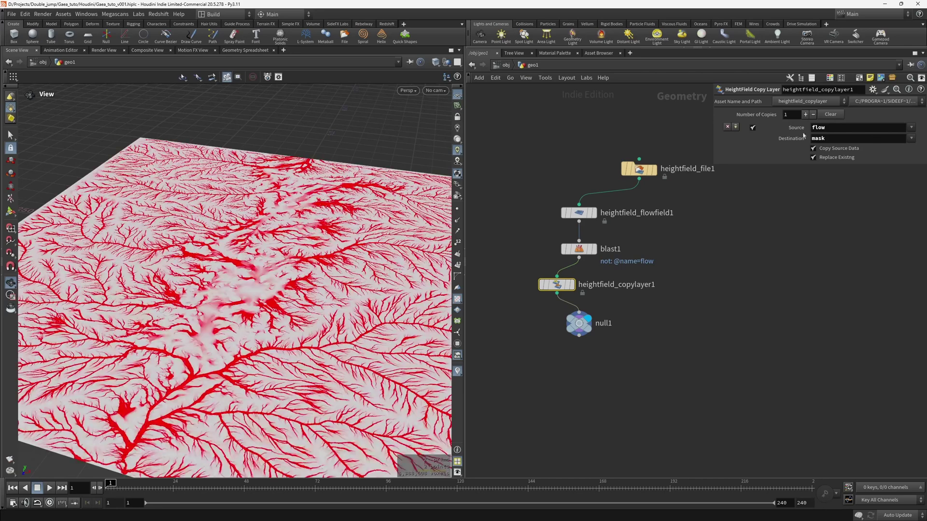
{"action": "left_click_drag", "start_coordinate": [269, 310], "coordinate": [382, 302]}
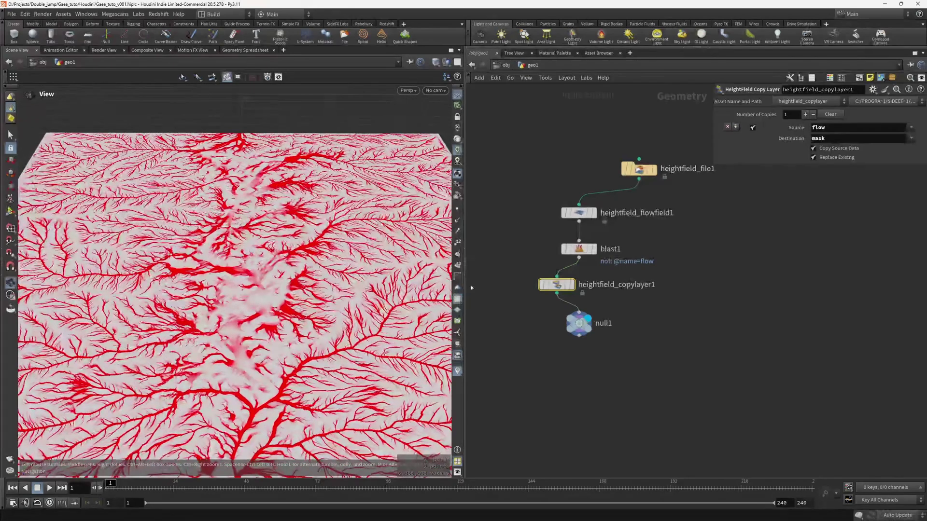
- Align the Copy Layer node and the Null under blast1, and check the Null's layers in its node info
{"action": "left_click_drag", "start_coordinate": [579, 324], "coordinate": [574, 344]}
{"action": "left_click_drag", "start_coordinate": [559, 288], "coordinate": [582, 293]}
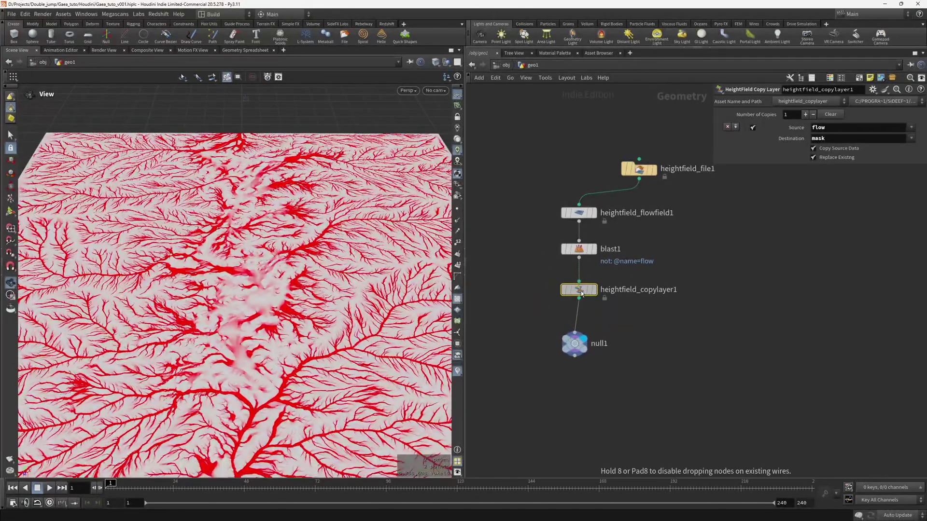
{"action": "left_click_drag", "start_coordinate": [575, 344], "coordinate": [579, 345]}
{"action": "left_click", "coordinate": [580, 345]}
{"action": "left_click", "coordinate": [552, 347]}
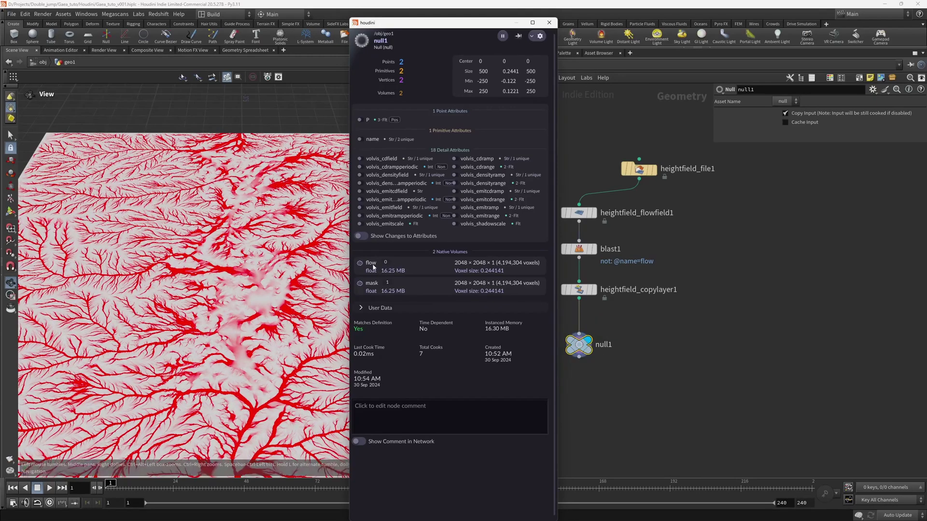
{"action": "left_click", "coordinate": [657, 320]}
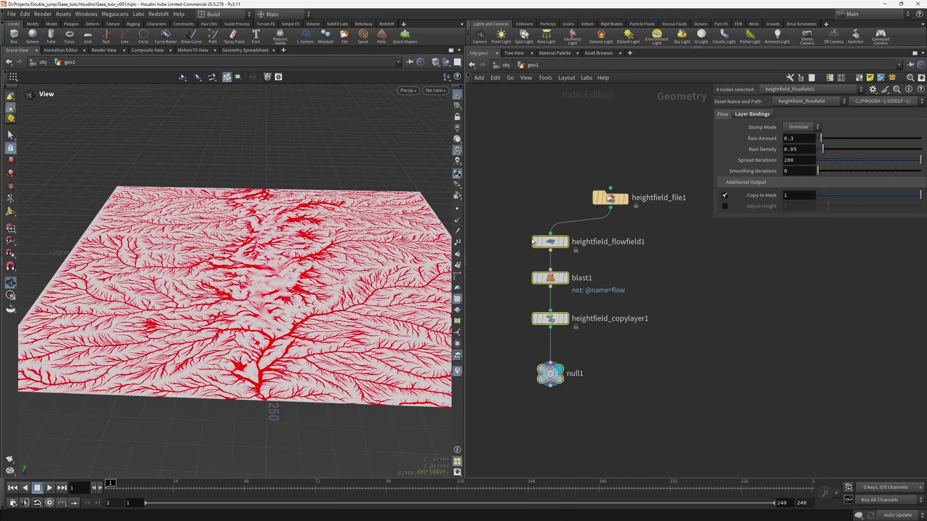
- Duplicate the Flow Field, Blast, Copy Layer and Null chain as a second branch from heightfield_file1
{"action": "left_click_drag", "start_coordinate": [549, 242], "coordinate": [708, 242], "text": "alt"}
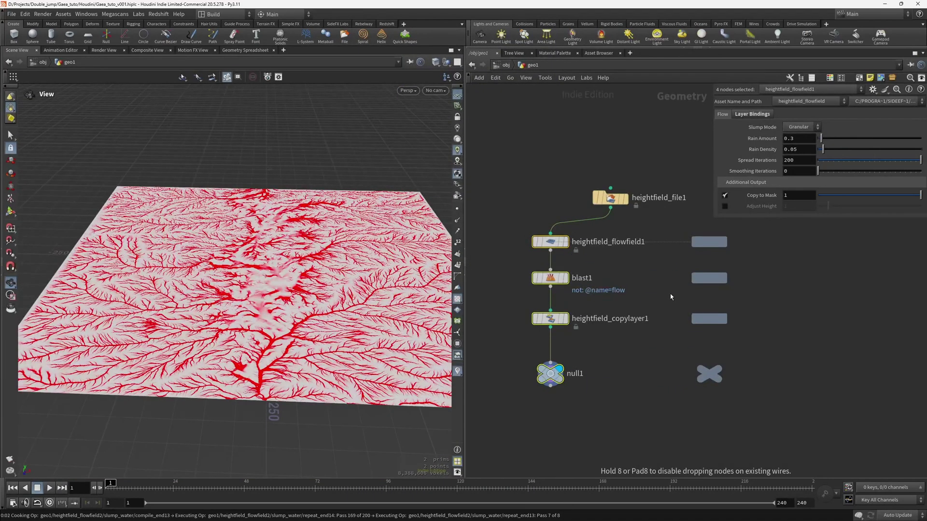
{"action": "middle_click_drag", "start_coordinate": [670, 288], "coordinate": [617, 317]}
{"action": "left_click", "coordinate": [703, 243]}
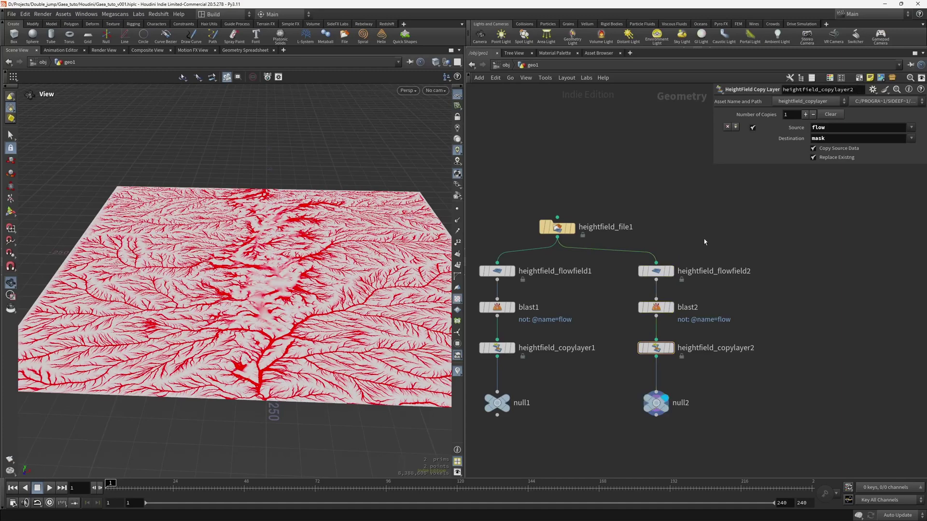
{"action": "left_click", "coordinate": [647, 307]}
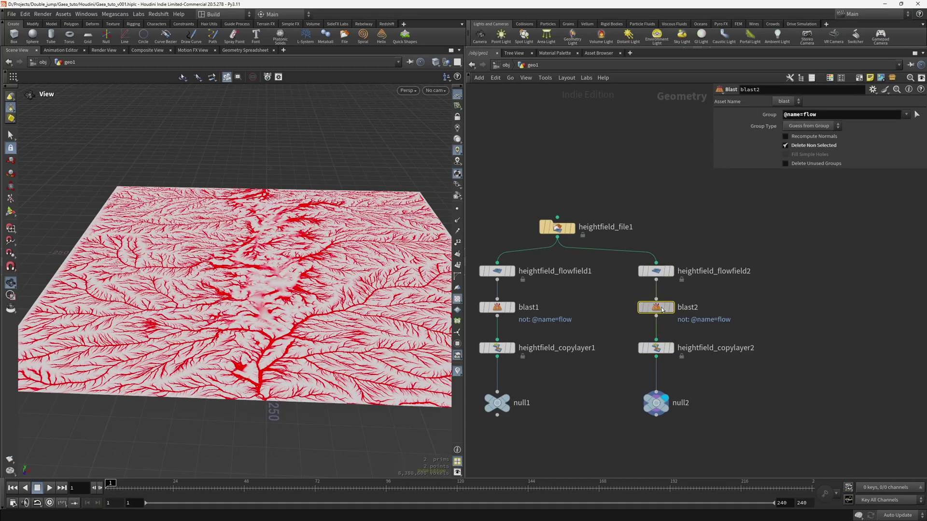
{"action": "left_click", "coordinate": [866, 116]}
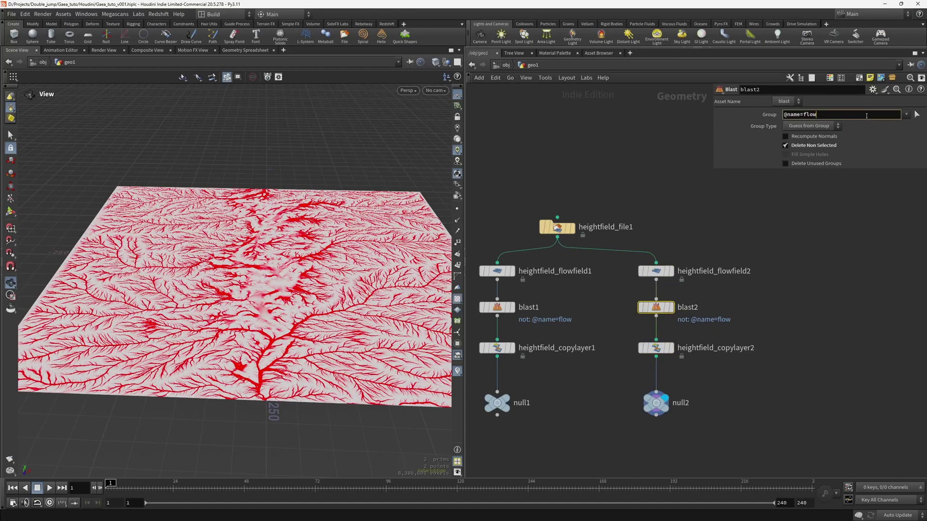
{"action": "key", "text": "BackSpace"}
{"action": "key", "text": "BackSpace"}
{"action": "key", "text": "BackSpace"}
{"action": "key", "text": "BackSpace"}
{"action": "key", "text": "BackSpace"}
{"action": "key", "text": "BackSpace"}
{"action": "key", "text": "BackSpace"}
{"action": "key", "text": "BackSpace"}
{"action": "left_click", "coordinate": [907, 115]}
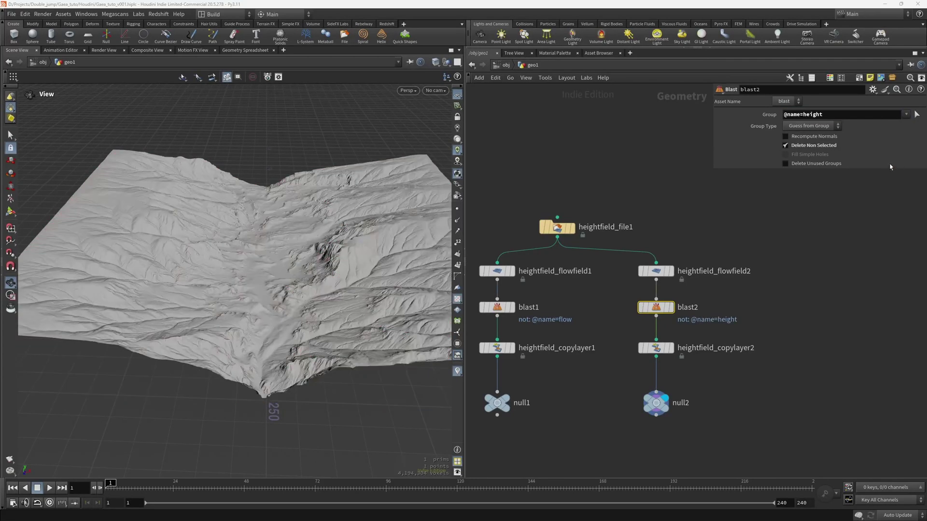
- Delete heightfield_copylayer2 from the height branch, leaving blast2 wired to null2
{"action": "left_click", "coordinate": [671, 347]}
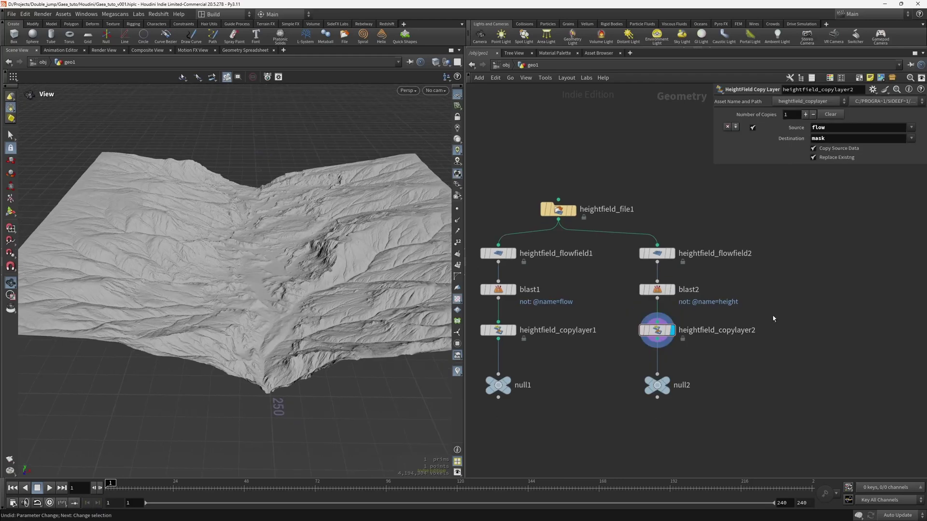
{"action": "left_click_drag", "start_coordinate": [612, 313], "coordinate": [650, 319]}
{"action": "key", "text": "BackSpace"}
{"action": "key", "text": "Delete"}
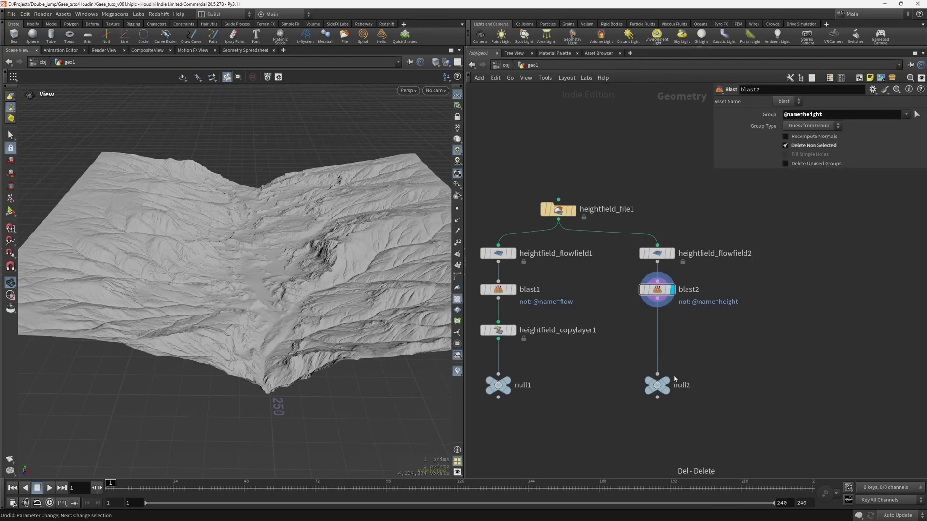
{"action": "middle_click_drag", "start_coordinate": [589, 389], "coordinate": [613, 381]}
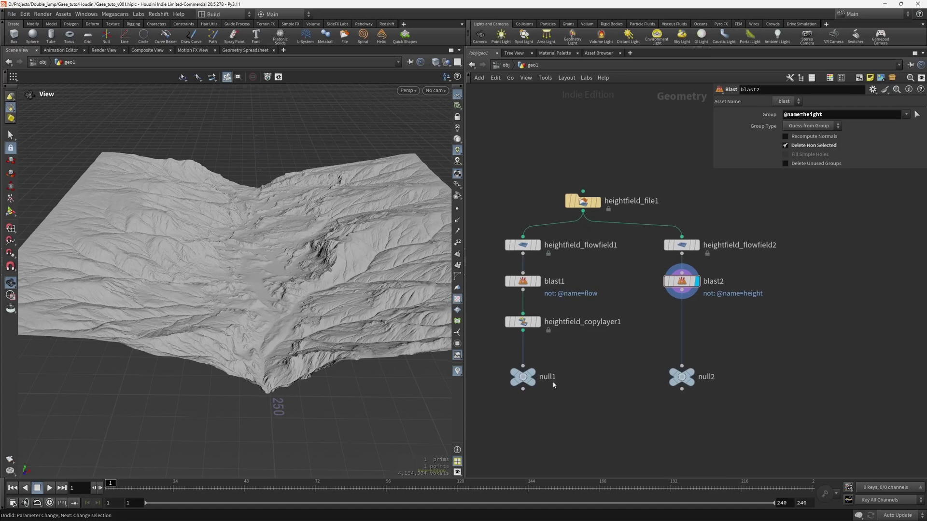
- Rename the Null at the end of the flow branch to OUT_Flow
{"action": "double_click", "coordinate": [542, 378]}
{"action": "type", "text": "Flow"}
{"action": "key", "text": "Home"}
{"action": "type", "text": "OUT_"}
{"action": "key", "text": "Return"}
- Rename the Null at the end of the height branch to OUT_Height
{"action": "double_click", "coordinate": [706, 377]}
{"action": "type", "text": "O"}
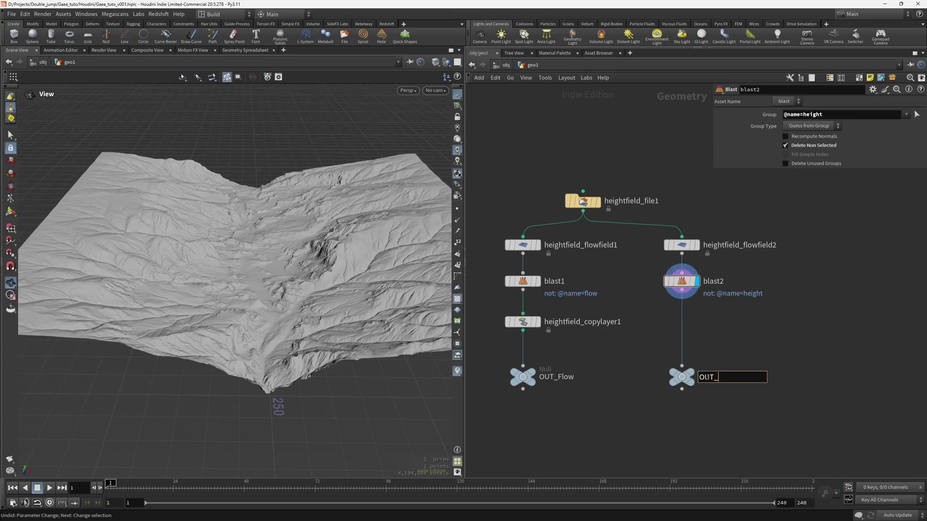
{"action": "type", "text": "UT_Height"}
{"action": "key", "text": "Return"}
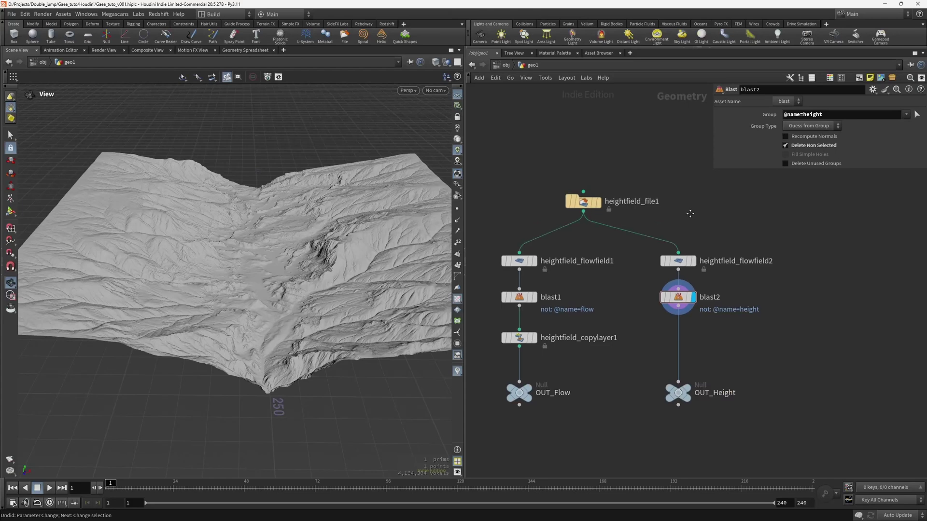
{"action": "middle_click_drag", "start_coordinate": [690, 213], "coordinate": [705, 221]}
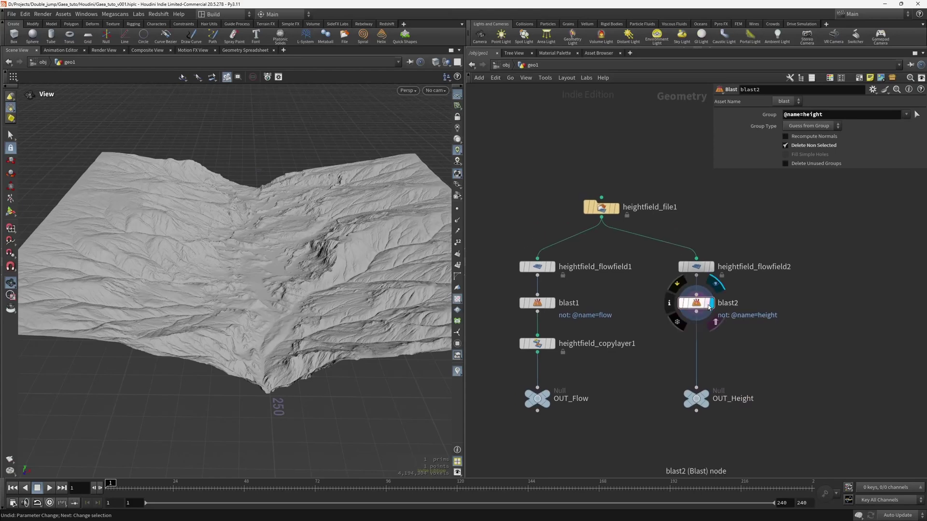
- Check the available volume layers in the node info of heightfield_flowfield2
{"action": "left_click", "coordinate": [676, 266]}
{"action": "left_click", "coordinate": [670, 267]}
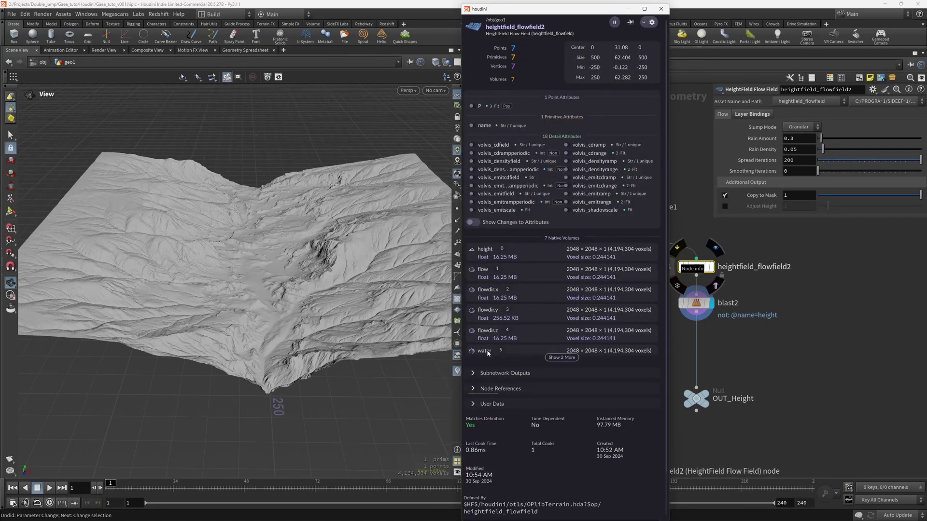
{"action": "middle_click_drag", "start_coordinate": [757, 331], "coordinate": [650, 328]}
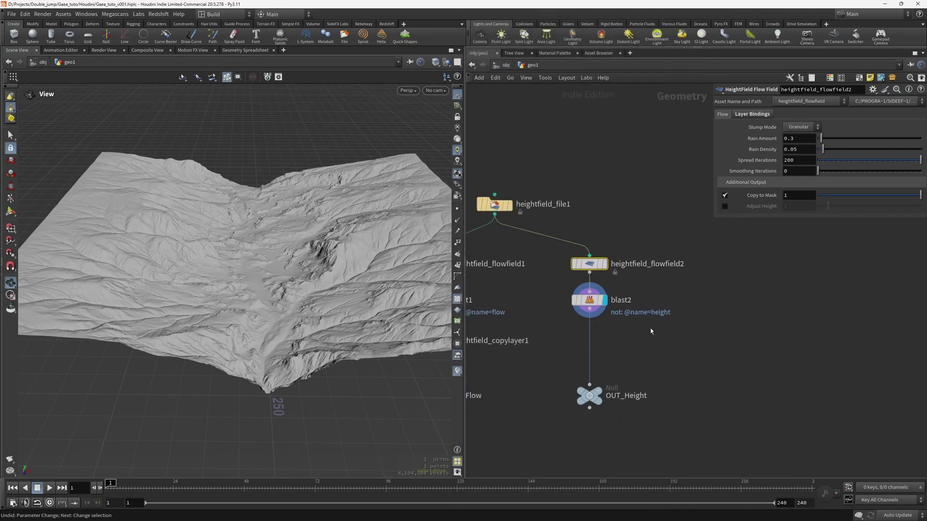
- Insert a Null between heightfield_file1 and the two Flow Field branches
{"action": "middle_click_drag", "start_coordinate": [498, 240], "coordinate": [530, 240]}
{"action": "left_click", "coordinate": [531, 241]}
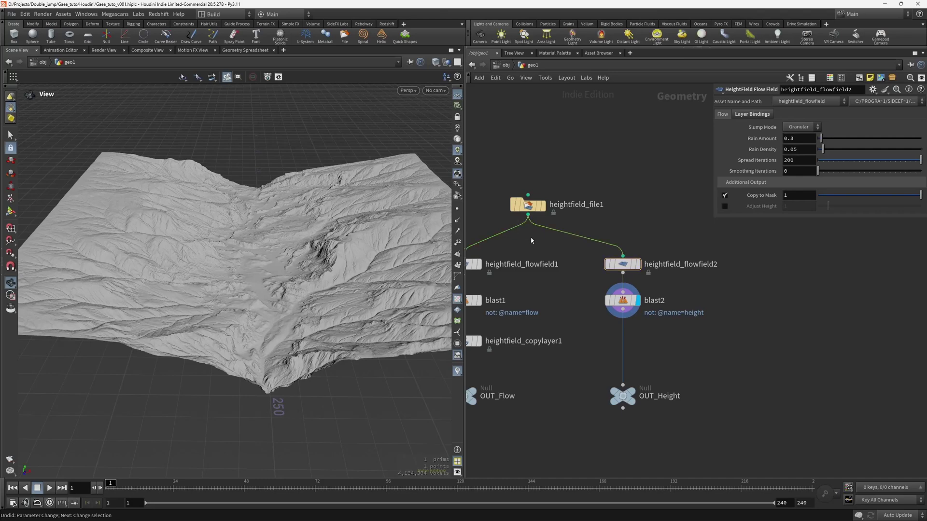
{"action": "key", "text": "Tab"}
{"action": "type", "text": "nul"}
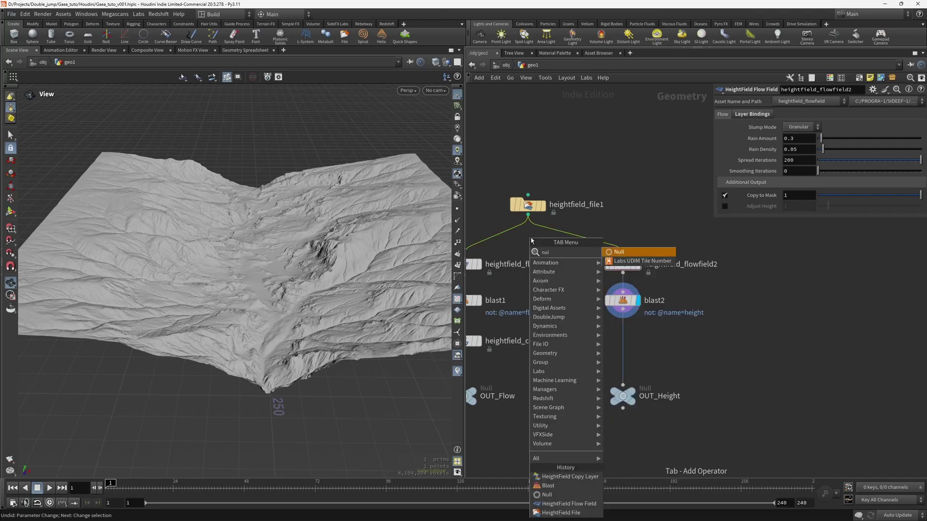
{"action": "key", "text": "Return"}
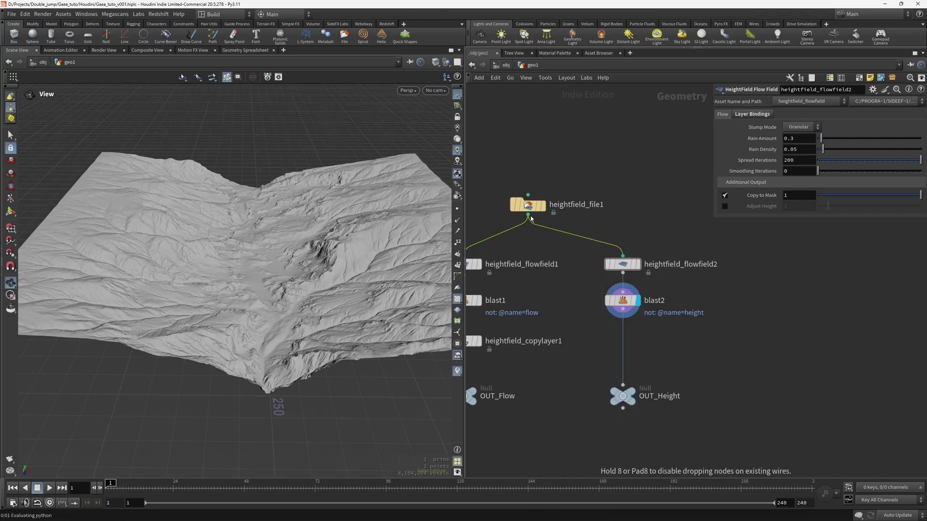
{"action": "left_click", "coordinate": [531, 218]}
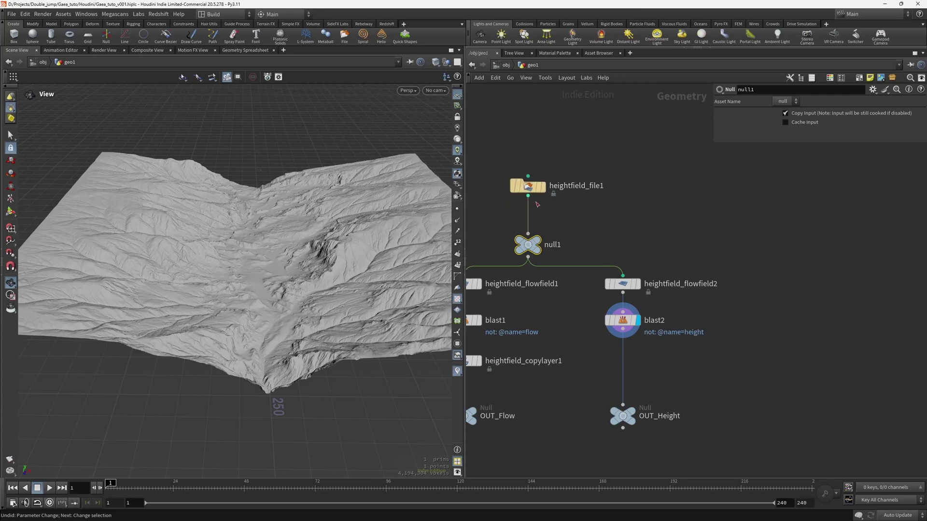
- Rename the Null between heightfield_file1 and the Flow Field branches to IN_Terrain
{"action": "double_click", "coordinate": [552, 244]}
{"action": "type", "text": "Te"}
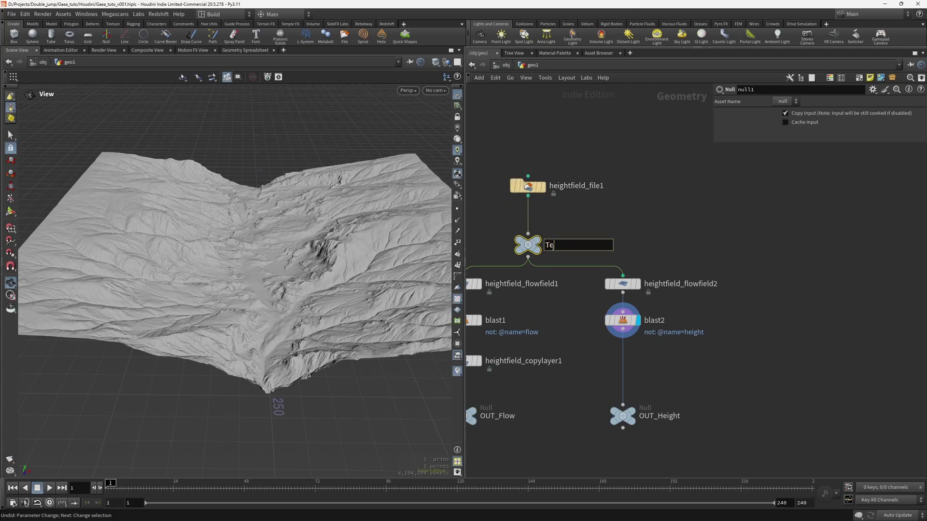
{"action": "key", "text": "BackSpace"}
{"action": "key", "text": "BackSpace"}
{"action": "type", "text": "IN_Terrain"}
{"action": "key", "text": "Return"}
- Duplicate the four-node flow branch beside the height branch, keeping it connected to IN_Terrain, and line it up with the other nodes
{"action": "middle_click_drag", "start_coordinate": [792, 341], "coordinate": [859, 311]}
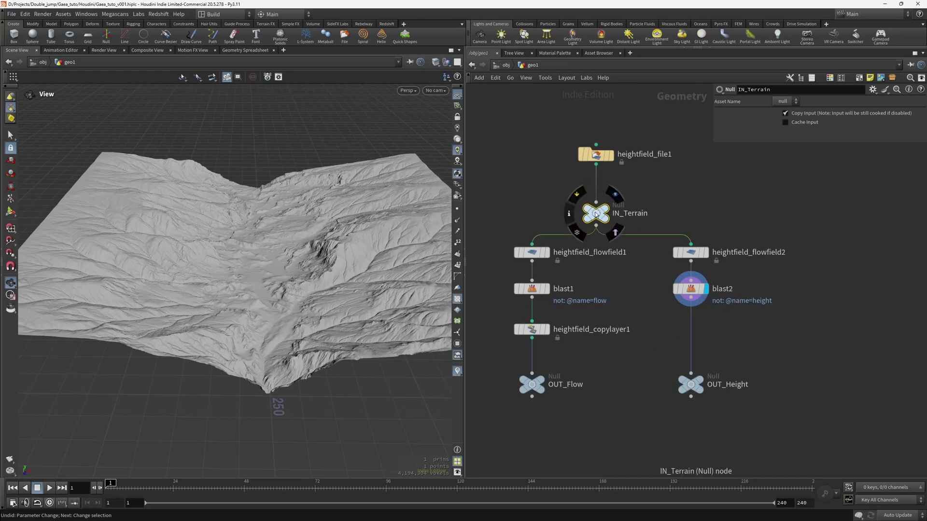
{"action": "left_click_drag", "start_coordinate": [562, 141], "coordinate": [631, 211]}
{"action": "middle_click_drag", "start_coordinate": [625, 295], "coordinate": [575, 302]}
{"action": "left_click_drag", "start_coordinate": [464, 148], "coordinate": [301, 148]}
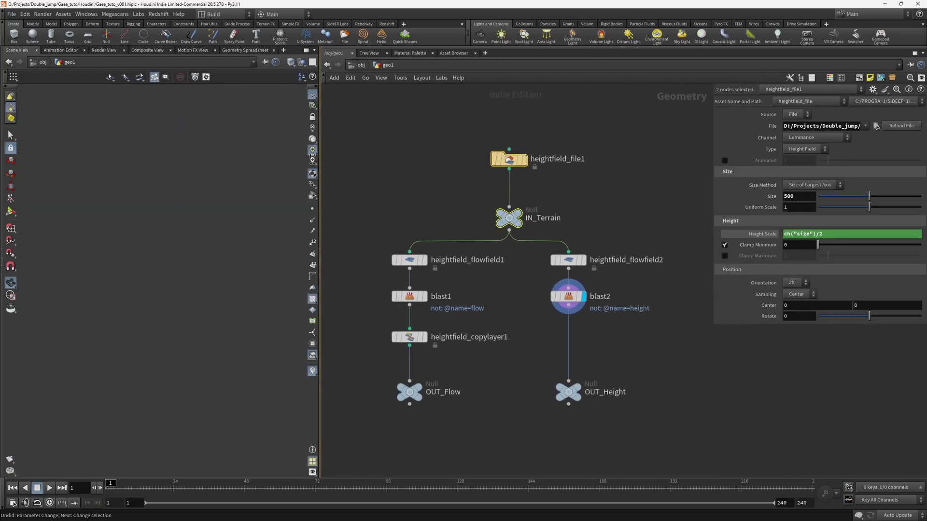
{"action": "left_click_drag", "start_coordinate": [334, 215], "coordinate": [439, 420]}
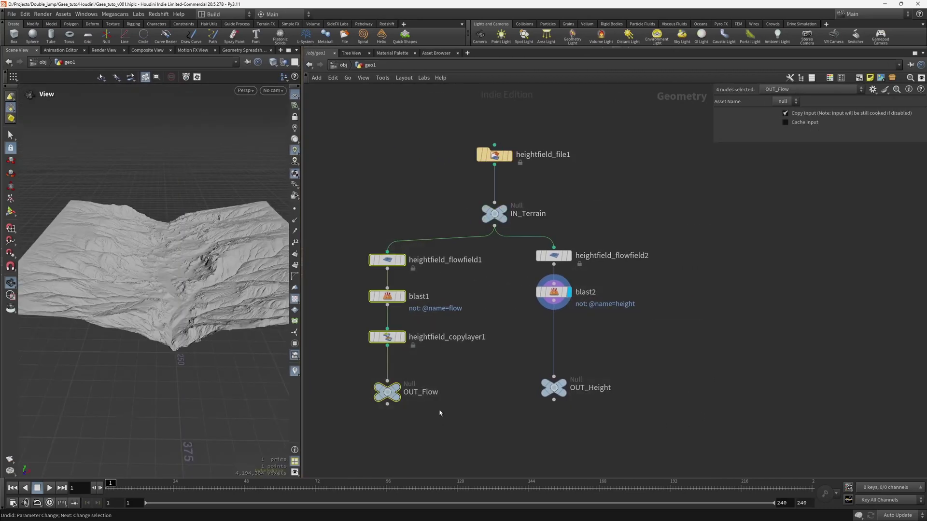
{"action": "left_click_drag", "start_coordinate": [385, 259], "coordinate": [732, 271], "text": "alt"}
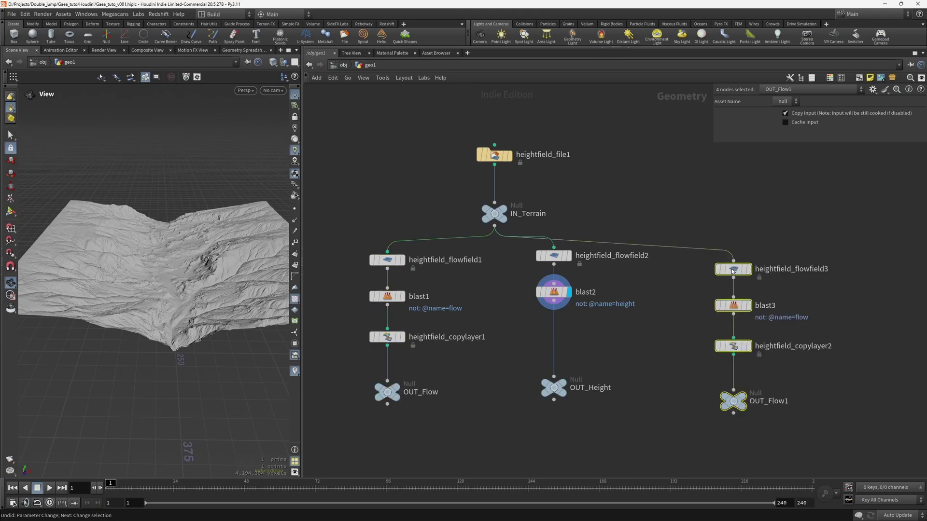
{"action": "middle_click_drag", "start_coordinate": [693, 333], "coordinate": [536, 333]}
{"action": "left_click_drag", "start_coordinate": [643, 237], "coordinate": [688, 391]}
- Rename the duplicated branch's output Null to OUT_Water
{"action": "left_click", "coordinate": [629, 389]}
{"action": "type", "text": "Water"}
{"action": "key", "text": "Return"}
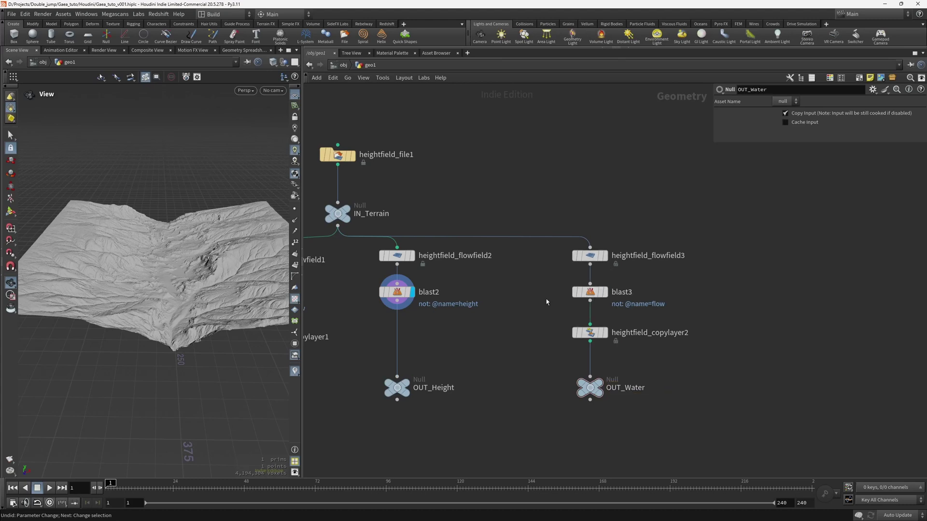
{"action": "left_click", "coordinate": [589, 292]}
{"action": "left_click", "coordinate": [858, 115]}
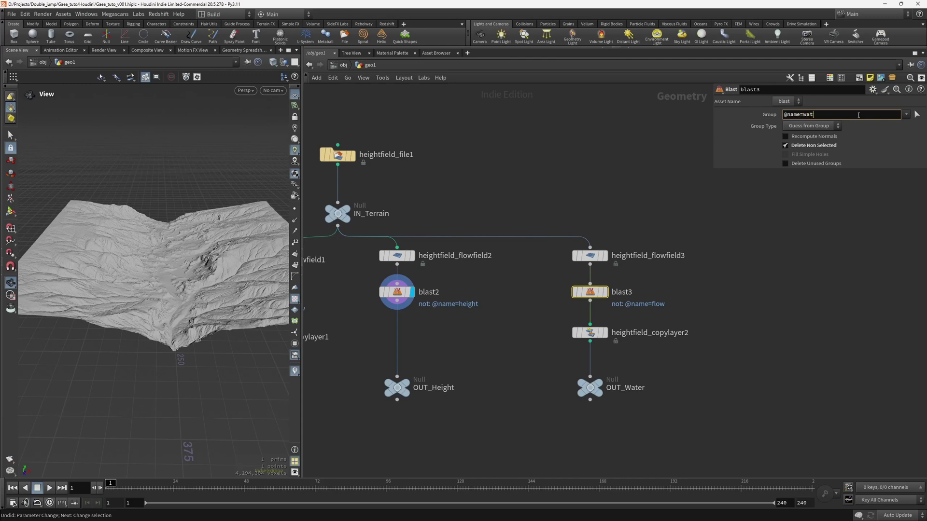
{"action": "type", "text": "water"}
{"action": "key", "text": "Return"}
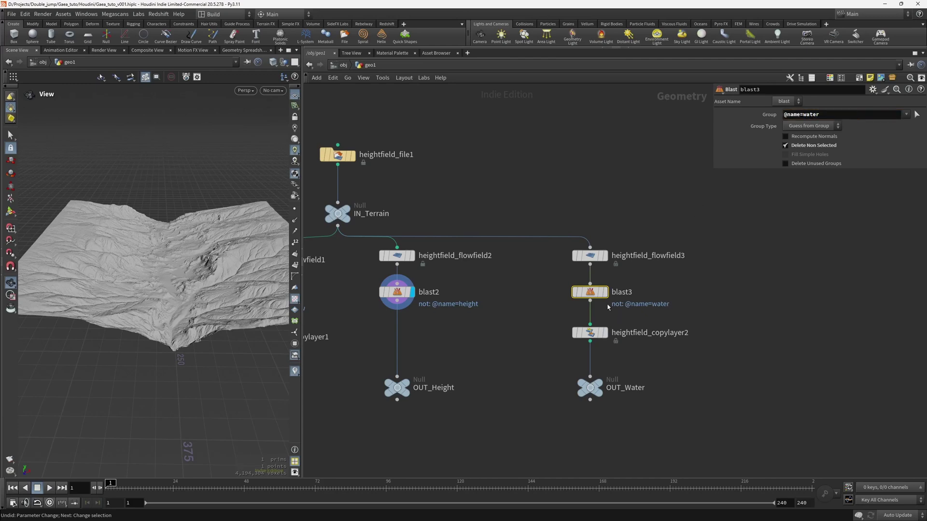
- Set the source layer of heightfield_copylayer2 to water and display the OUT_Water result in the viewport
{"action": "mouse_move", "coordinate": [607, 298]}
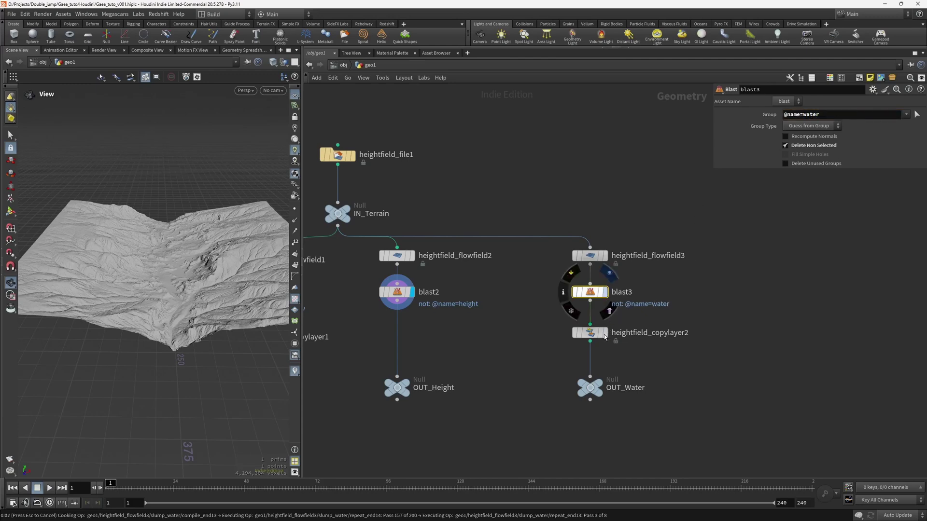
{"action": "left_click", "coordinate": [596, 330]}
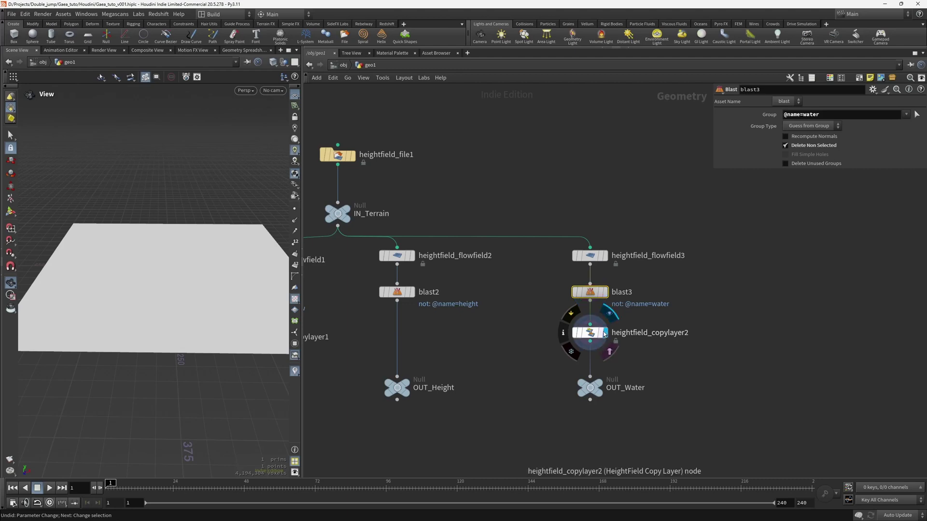
{"action": "left_click", "coordinate": [910, 129]}
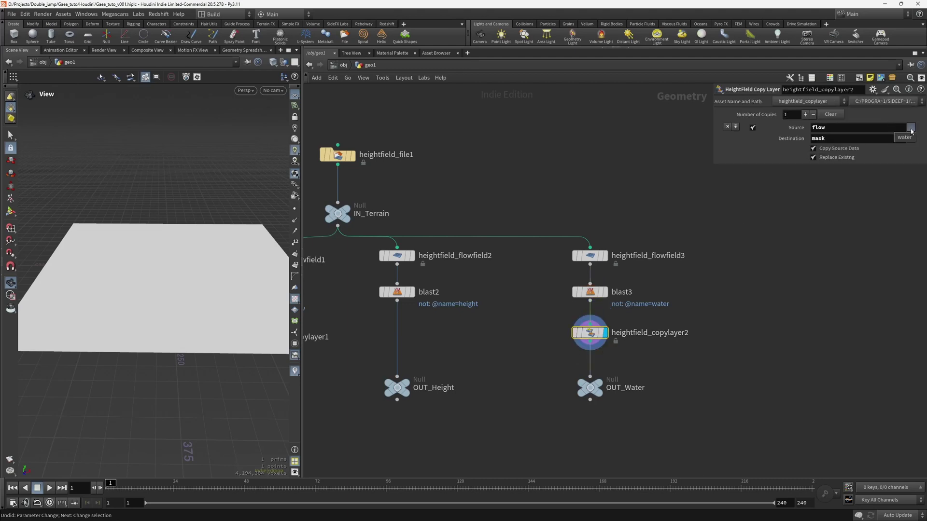
{"action": "left_click", "coordinate": [909, 138]}
{"action": "left_click", "coordinate": [590, 386]}
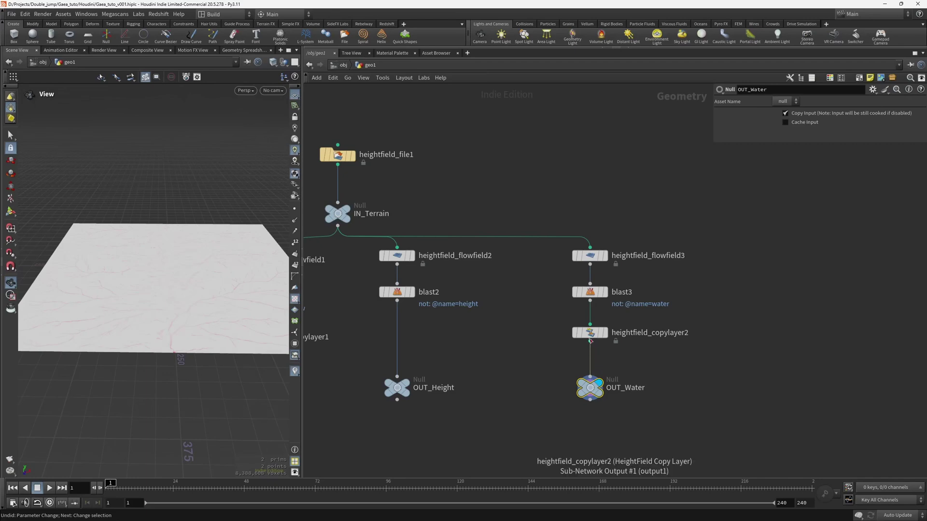
{"action": "right_click_drag", "start_coordinate": [82, 315], "coordinate": [178, 288]}
{"action": "mouse_move", "coordinate": [178, 288]}
{"action": "left_mouse_down"}
{"action": "mouse_move", "coordinate": [178, 325]}
{"action": "mouse_move", "coordinate": [217, 386]}
{"action": "left_mouse_up"}
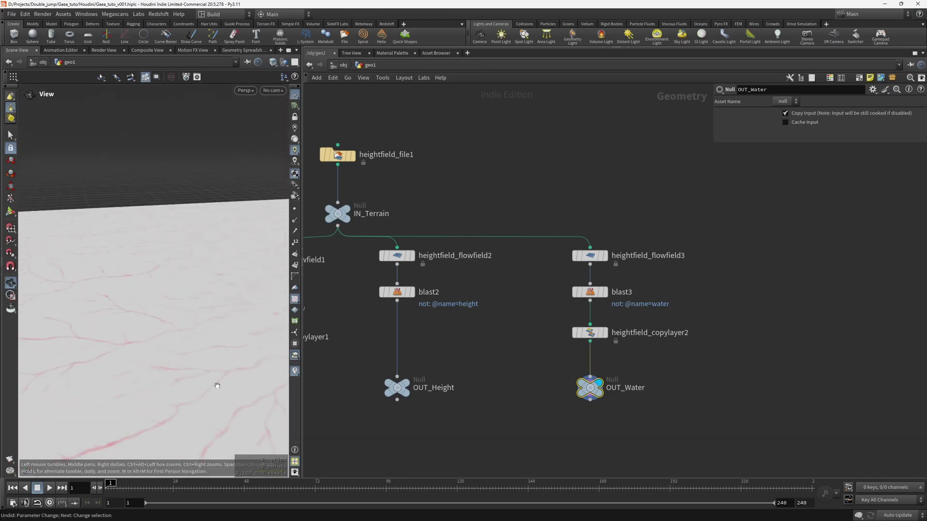
- Add a COP Network node below OUT_Height
{"action": "middle_click_drag", "start_coordinate": [498, 418], "coordinate": [582, 311]}
{"action": "scroll", "coordinate": [582, 312], "scroll_direction": "down", "scroll_amount": 1}
{"action": "left_click", "coordinate": [483, 343]}
{"action": "key", "text": "Tab"}
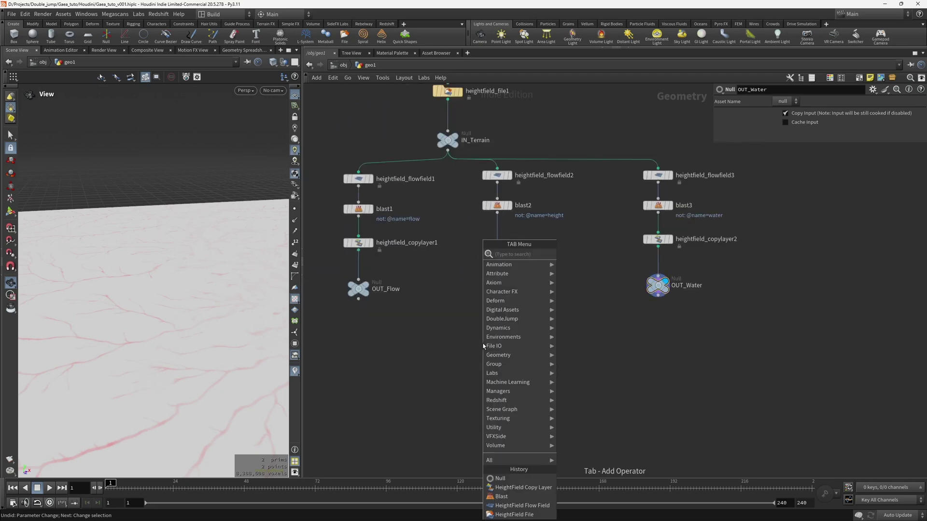
{"action": "type", "text": "cop"}
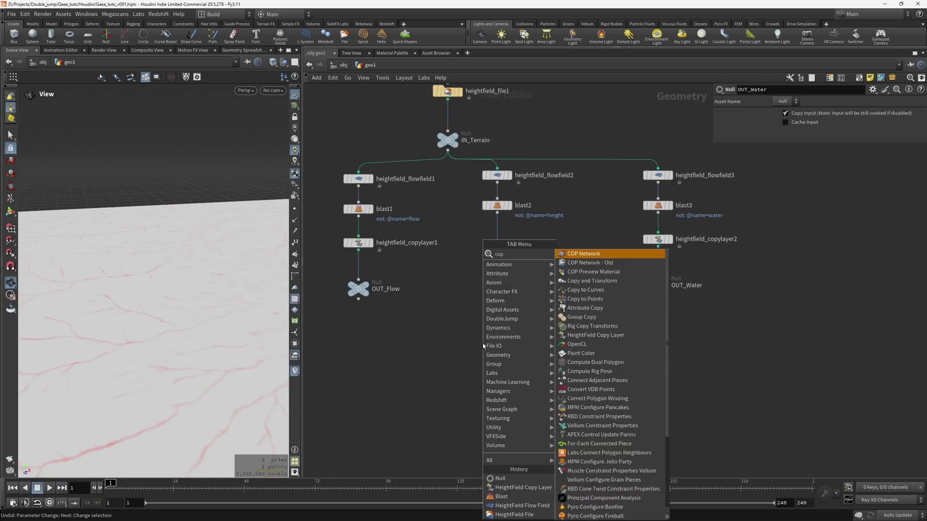
{"action": "key", "text": "Return"}
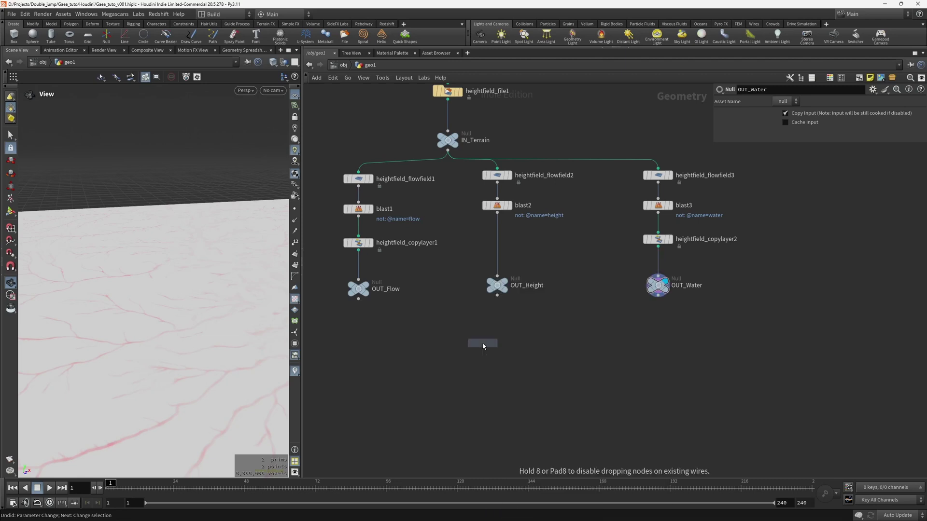
{"action": "left_click", "coordinate": [497, 354]}
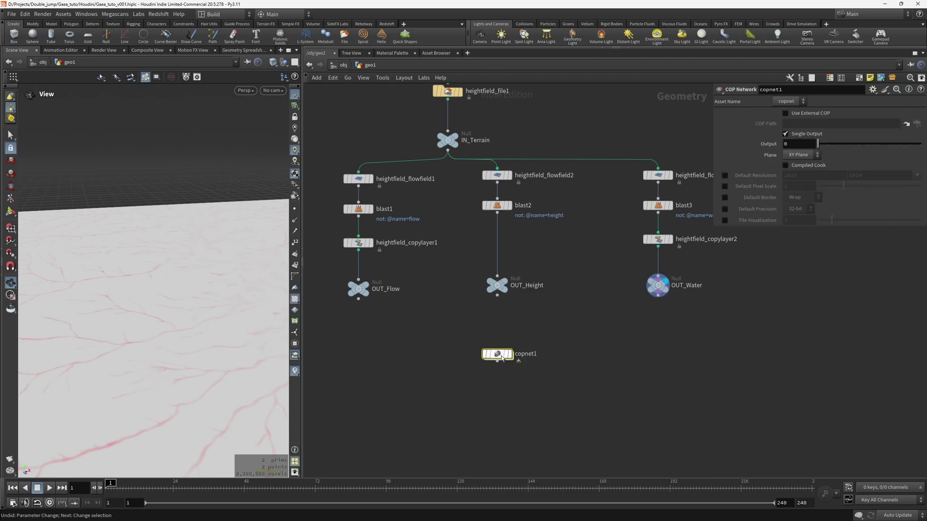
- Copy the OUT_Flow Null and go inside the COP Network
{"action": "left_click_drag", "start_coordinate": [407, 319], "coordinate": [341, 276]}
{"action": "key", "text": "ctrl+c"}
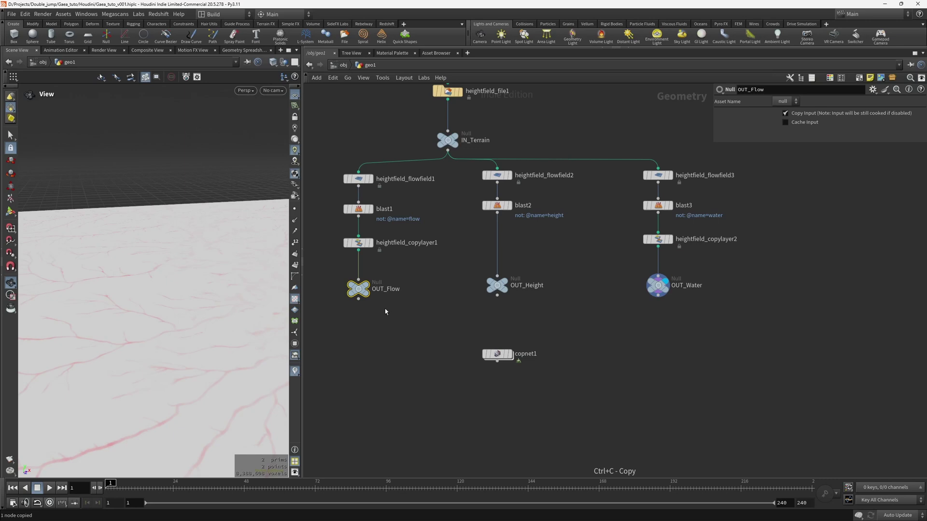
{"action": "double_click", "coordinate": [498, 355]}
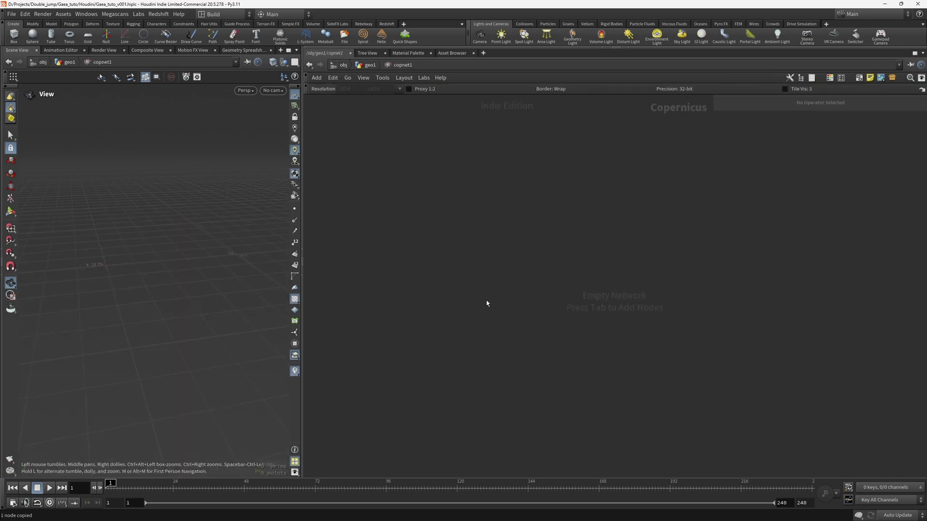
- Add a SOP Import node to the empty Copernicus network
{"action": "key", "text": "Tab"}
{"action": "key", "text": "Escape"}
{"action": "key", "text": "Tab"}
{"action": "type", "text": "s"}
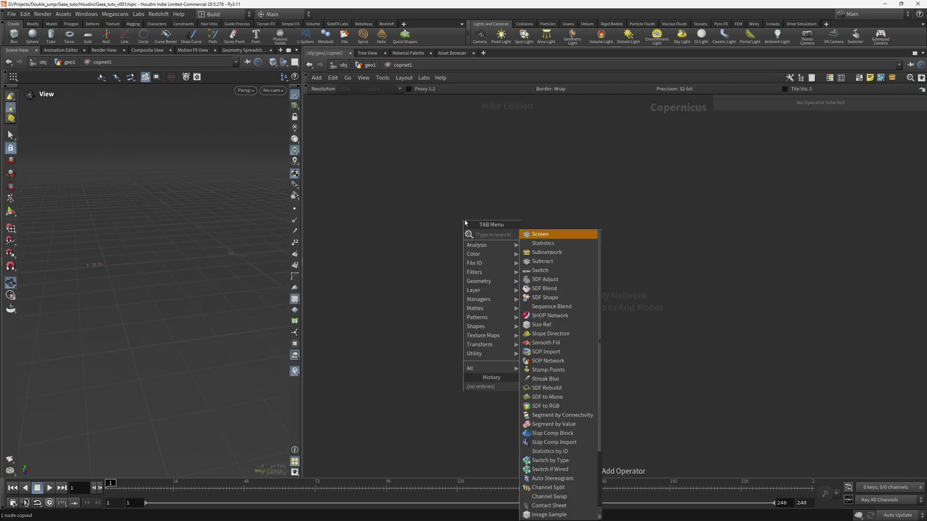
{"action": "type", "text": "opim"}
{"action": "key", "text": "Return"}
{"action": "left_click", "coordinate": [464, 223]}
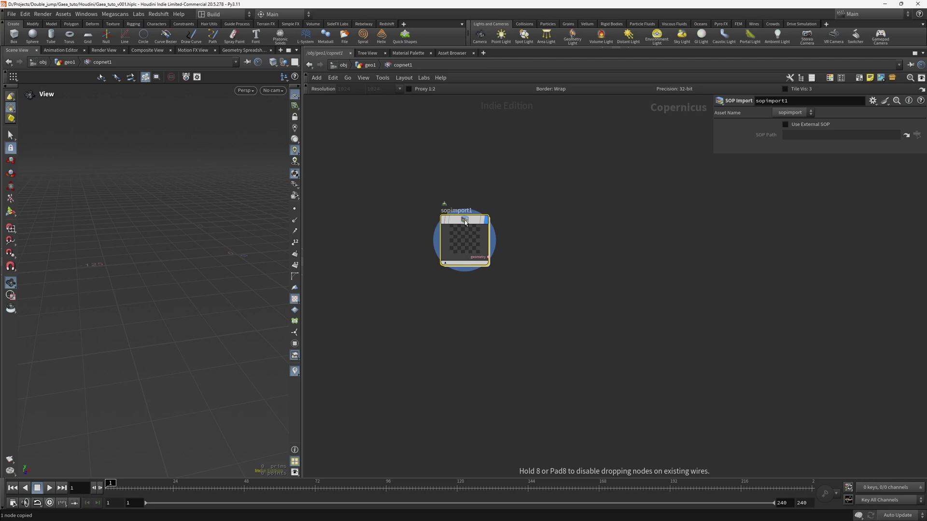
- Enable Use External SOP on sopimport1 and point its SOP Path to OUT_Flow as the relative path ../../OUT_Flow
{"action": "left_click", "coordinate": [805, 125]}
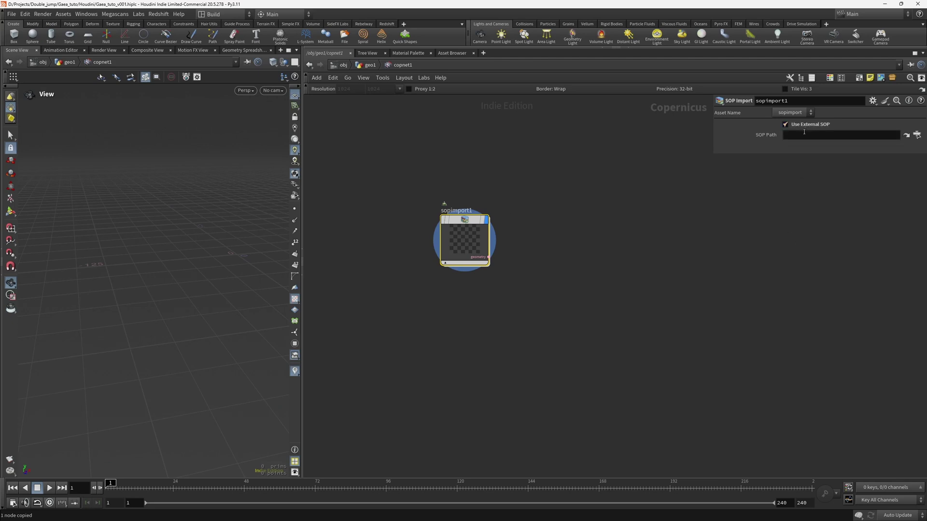
{"action": "left_click", "coordinate": [804, 133]}
{"action": "key", "text": "ctrl+v"}
{"action": "left_click", "coordinate": [828, 149]}
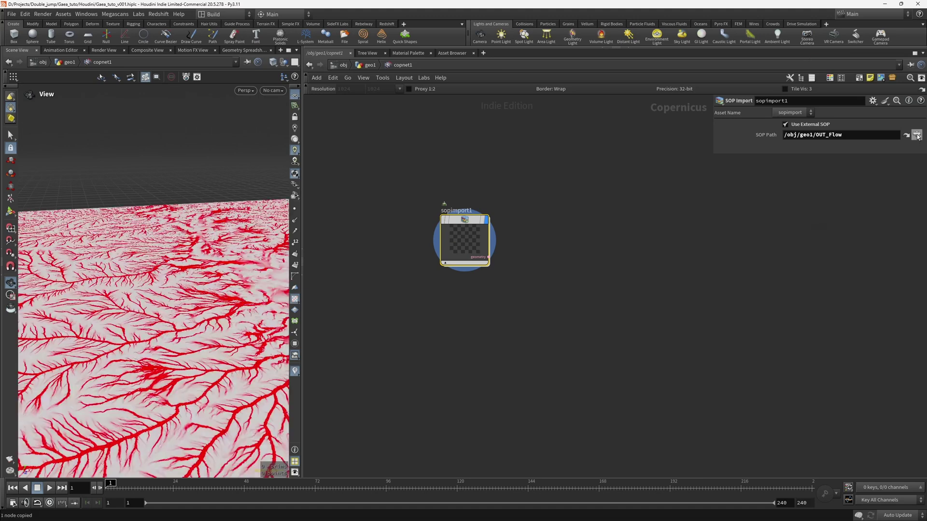
{"action": "left_click", "coordinate": [917, 135]}
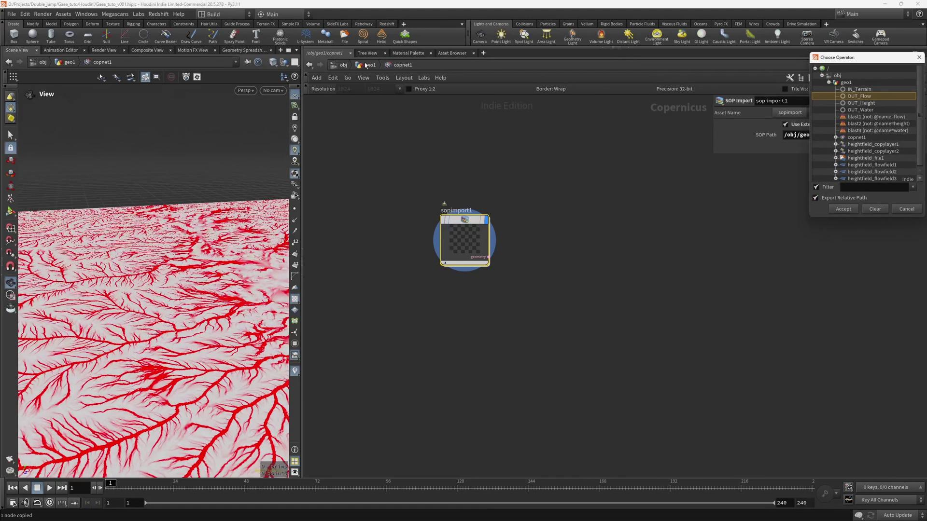
{"action": "left_click", "coordinate": [843, 209]}
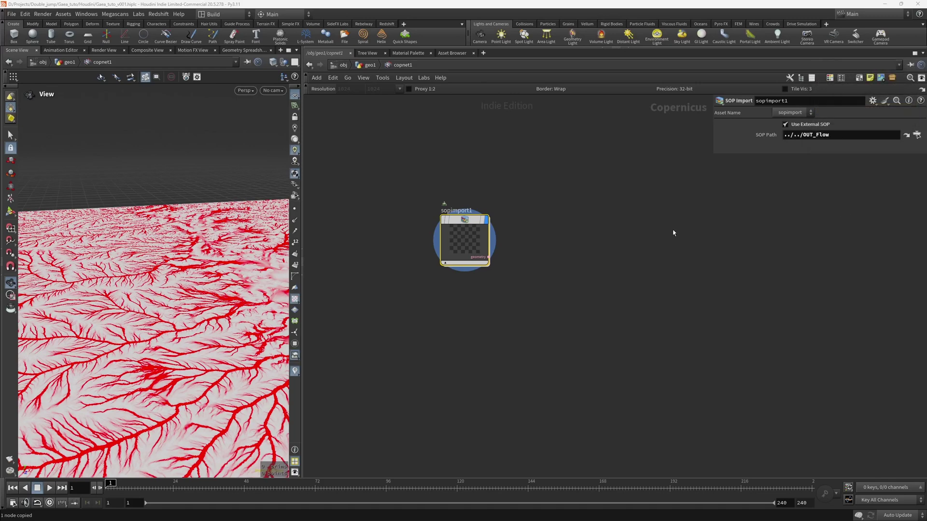
{"action": "left_click_drag", "start_coordinate": [137, 246], "coordinate": [155, 277]}
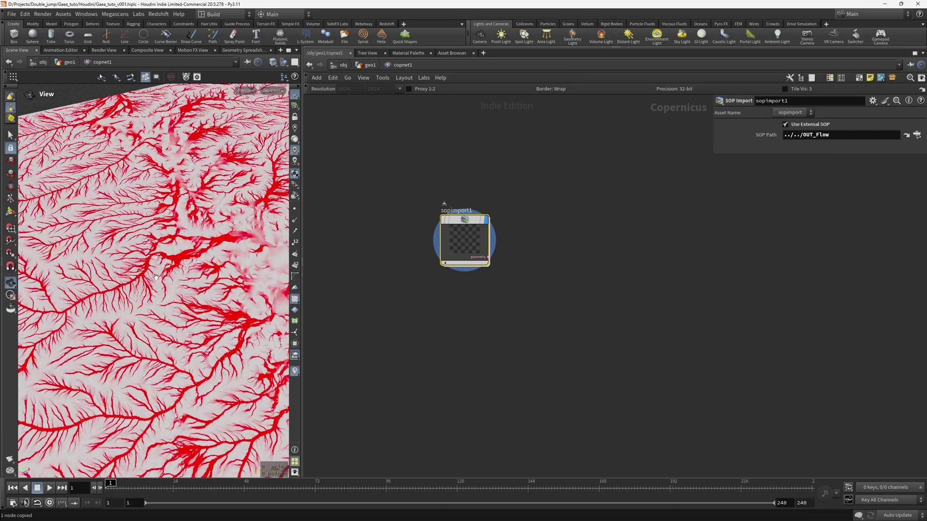
- Connect a Geometry to Layer node to sopimport1's geometry output, display it and inspect the flow layer in the viewport
{"action": "middle_click_drag", "start_coordinate": [557, 261], "coordinate": [540, 280]}
{"action": "left_click", "coordinate": [471, 275]}
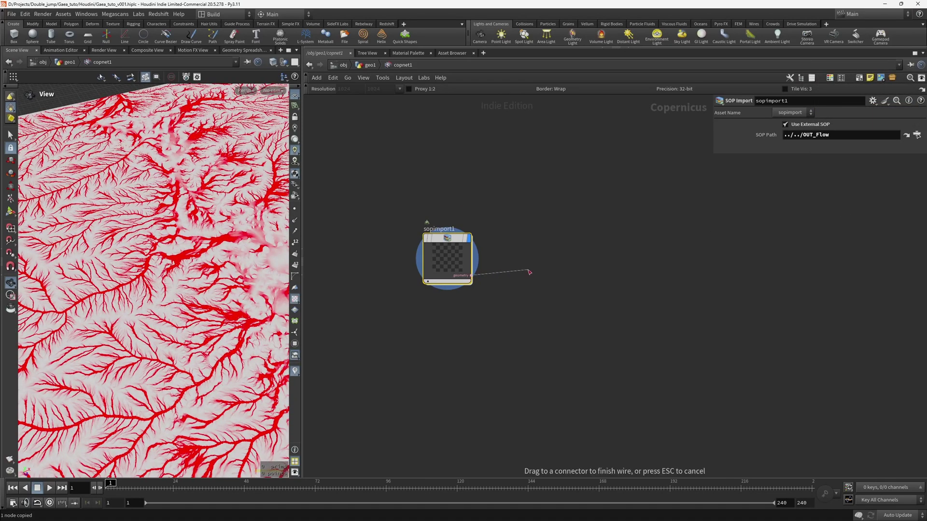
{"action": "key", "text": "Tab"}
{"action": "type", "text": "g"}
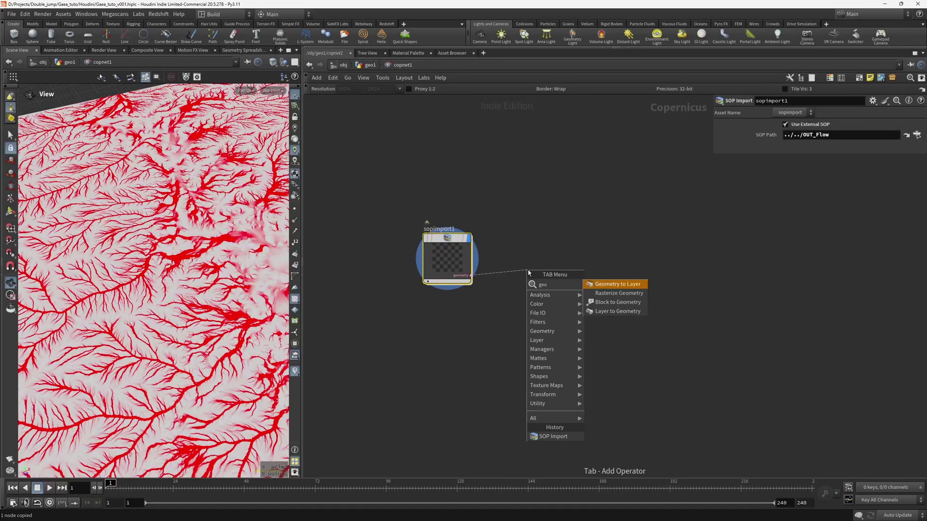
{"action": "key", "text": "Return"}
{"action": "left_click_drag", "start_coordinate": [533, 272], "coordinate": [554, 235]}
{"action": "left_click", "coordinate": [574, 234]}
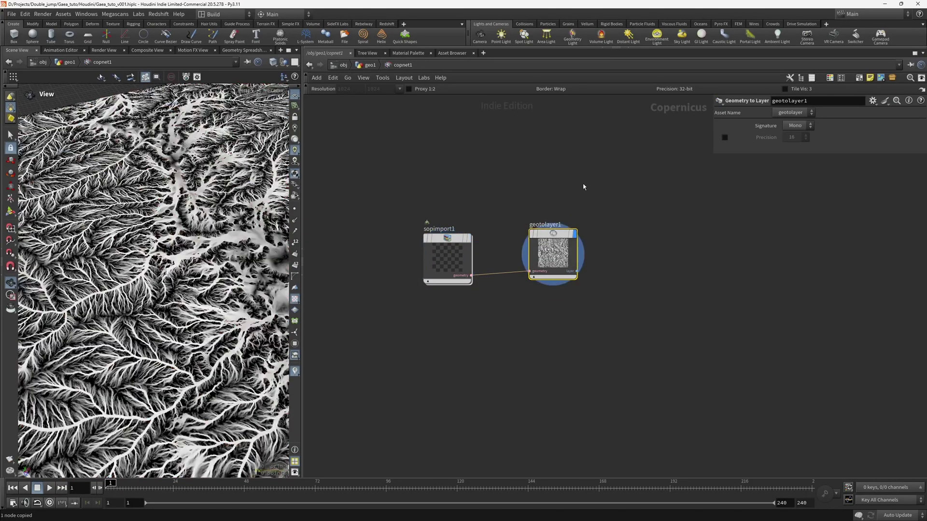
{"action": "left_click_drag", "start_coordinate": [83, 296], "coordinate": [193, 279]}
{"action": "right_click_drag", "start_coordinate": [193, 280], "coordinate": [191, 372]}
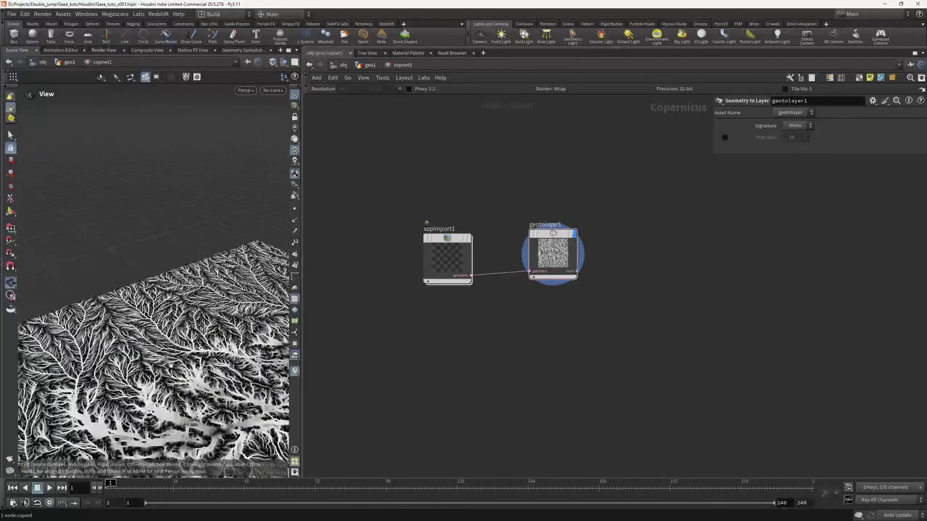
{"action": "middle_click_drag", "start_coordinate": [170, 365], "coordinate": [164, 303]}
{"action": "right_click_drag", "start_coordinate": [163, 303], "coordinate": [161, 345]}
{"action": "left_click_drag", "start_coordinate": [162, 346], "coordinate": [130, 371]}
- Duplicate the connected SOP Import and Geometry to Layer nodes below the originals
{"action": "left_click_drag", "start_coordinate": [386, 179], "coordinate": [621, 292]}
{"action": "left_click_drag", "start_coordinate": [439, 241], "coordinate": [439, 351], "text": "alt"}
- Set the SOP Path of sopimport2 to ../../OUT_Height and align geotolayer2 with it
{"action": "left_click", "coordinate": [439, 351]}
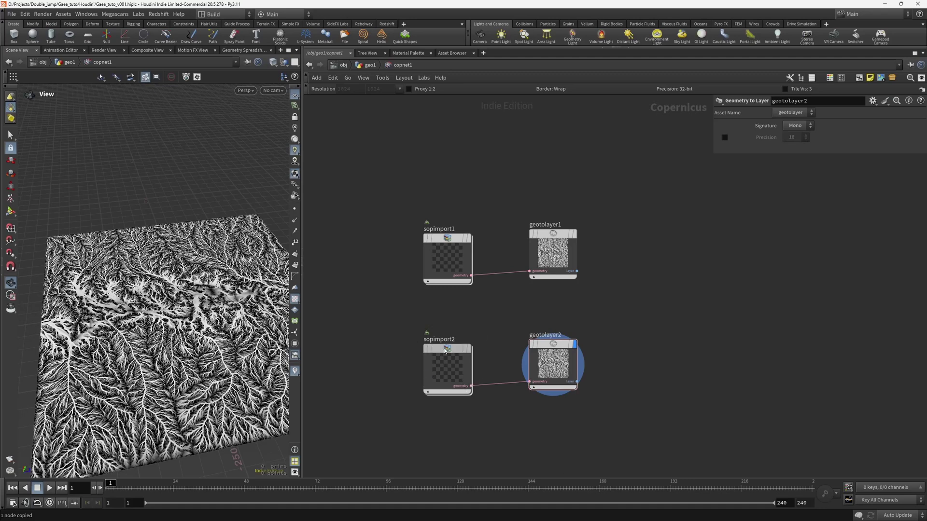
{"action": "left_click", "coordinate": [875, 137]}
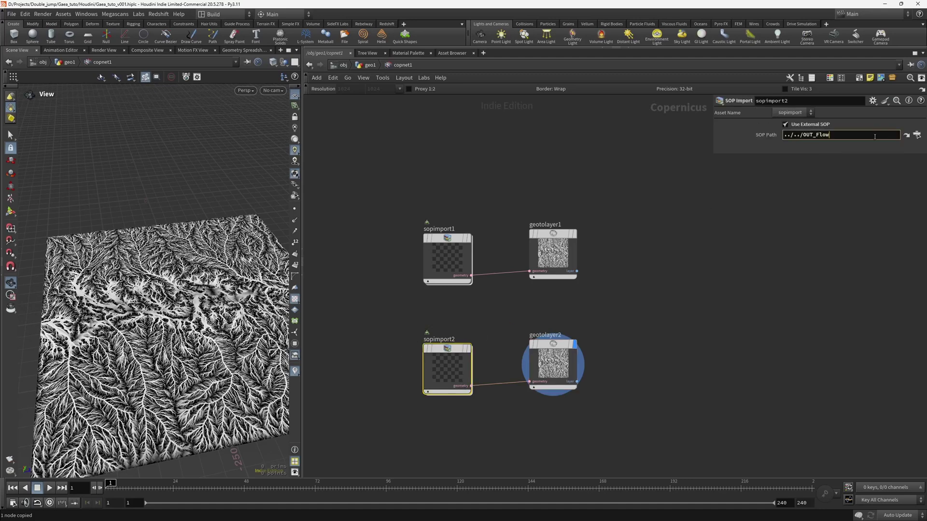
{"action": "key", "text": "BackSpace"}
{"action": "key", "text": "BackSpace"}
{"action": "key", "text": "BackSpace"}
{"action": "key", "text": "BackSpace"}
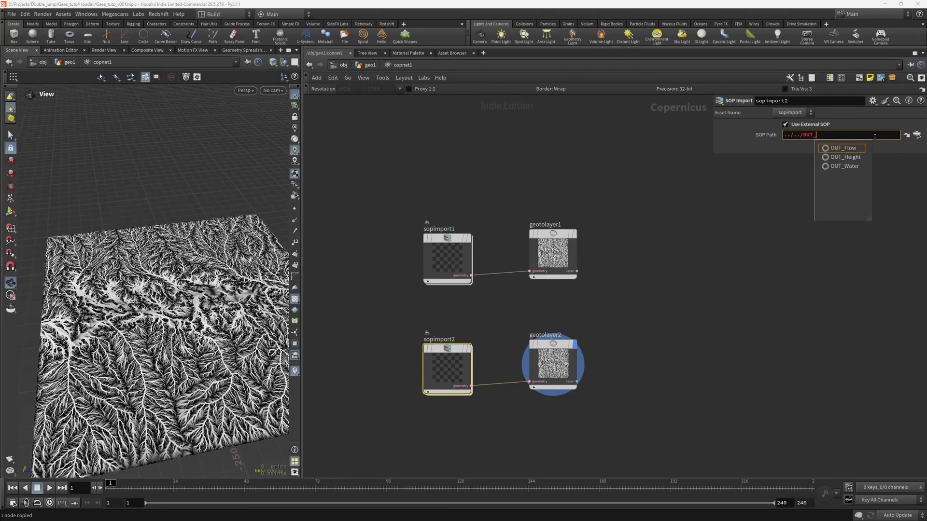
{"action": "key", "text": "Down"}
{"action": "key", "text": "Return"}
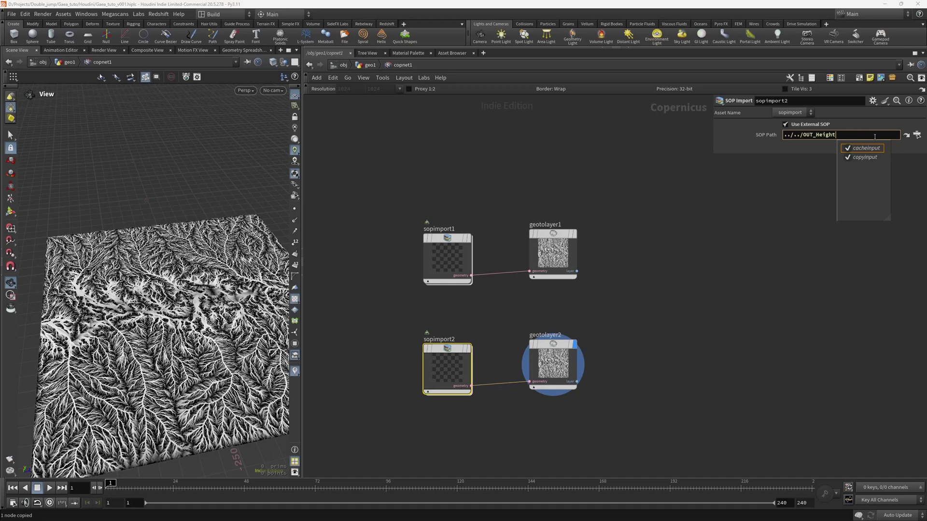
{"action": "key", "text": "Return"}
{"action": "left_click", "coordinate": [643, 418]}
{"action": "middle_click_drag", "start_coordinate": [643, 418], "coordinate": [652, 342]}
{"action": "left_click_drag", "start_coordinate": [561, 267], "coordinate": [562, 271]}
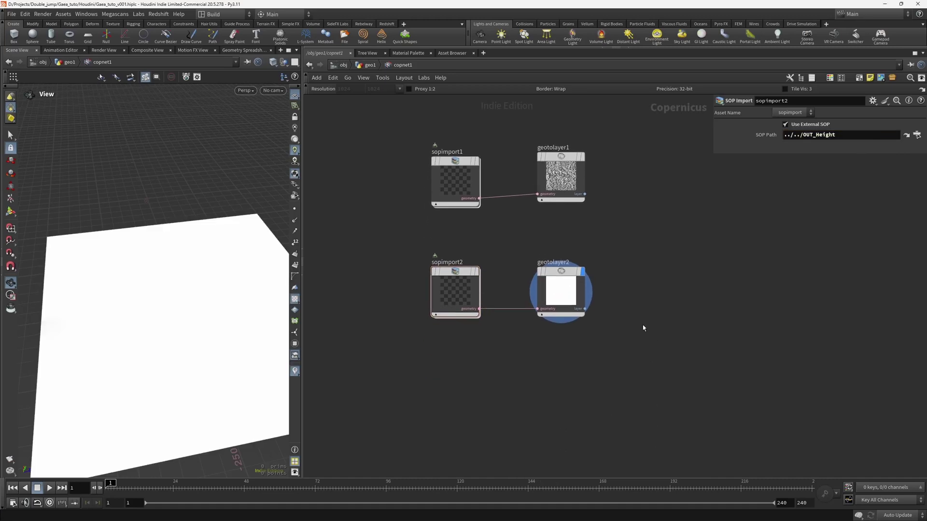
- Duplicate the connected sopimport2 and geotolayer2 nodes below the originals
{"action": "left_click_drag", "start_coordinate": [633, 336], "coordinate": [457, 374]}
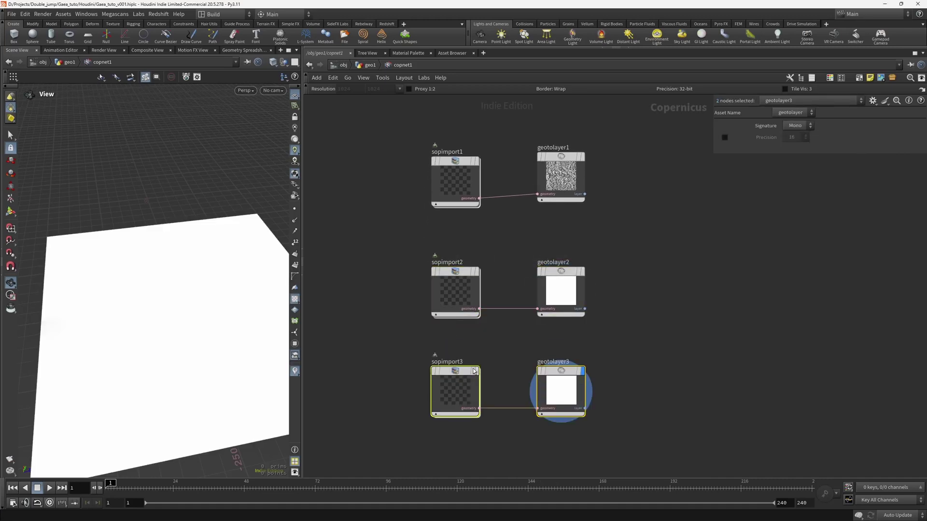
{"action": "left_click", "coordinate": [672, 360]}
{"action": "left_click_drag", "start_coordinate": [672, 359], "coordinate": [546, 393]}
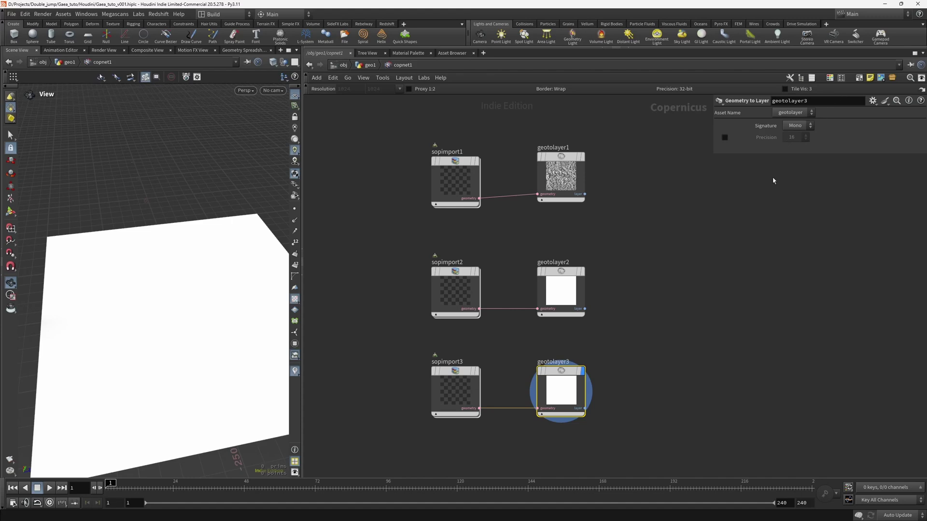
- Set the SOP Path of sopimport3 to ../../OUT_Water
{"action": "left_click", "coordinate": [466, 385]}
{"action": "left_click", "coordinate": [843, 137]}
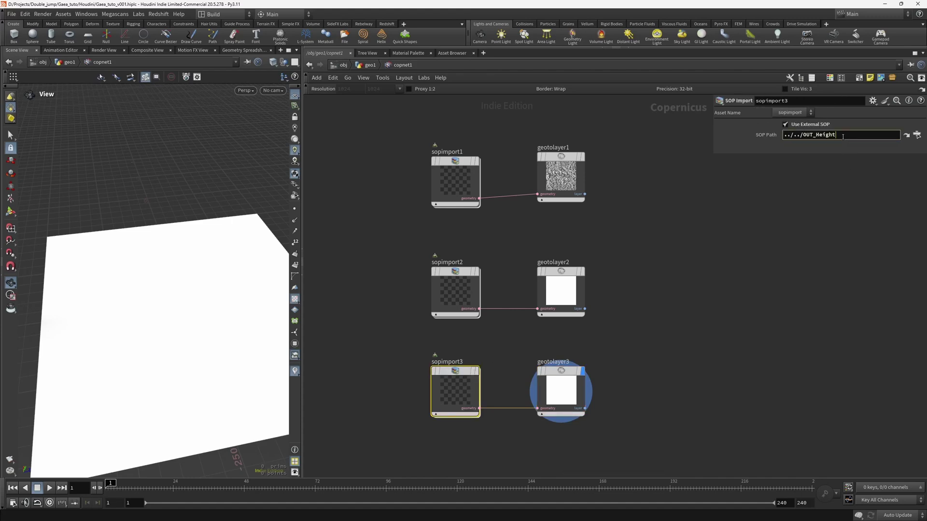
{"action": "key", "text": "BackSpace"}
{"action": "key", "text": "BackSpace"}
{"action": "key", "text": "BackSpace"}
{"action": "key", "text": "BackSpace"}
{"action": "key", "text": "BackSpace"}
{"action": "key", "text": "BackSpace"}
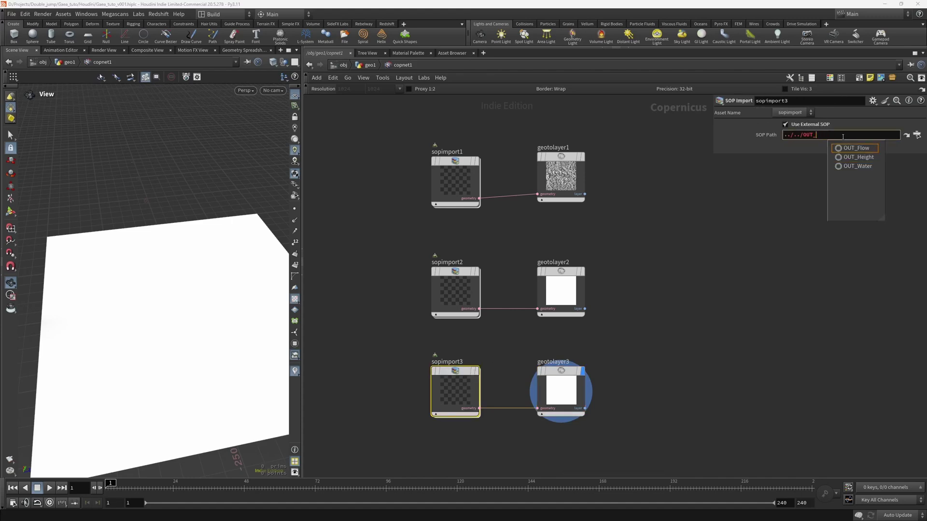
{"action": "key", "text": "Down"}
{"action": "key", "text": "Down"}
{"action": "key", "text": "Return"}
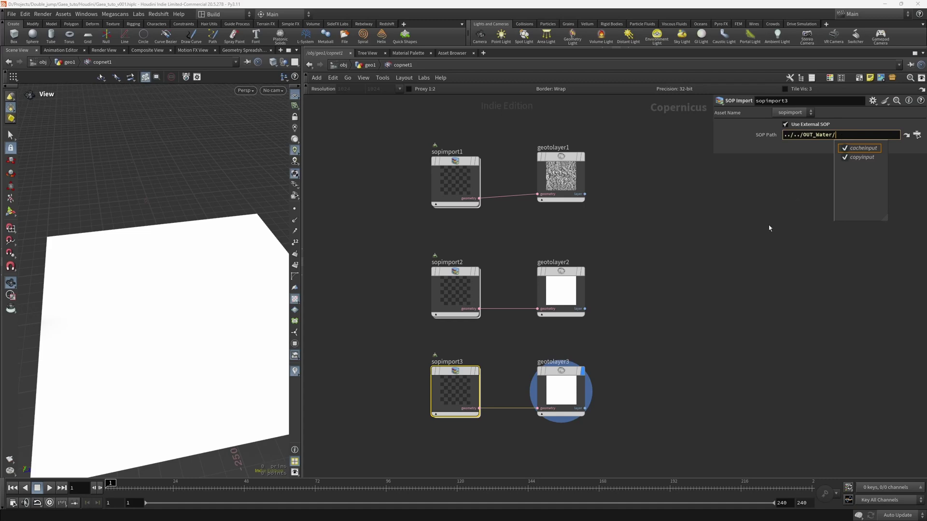
{"action": "key", "text": "BackSpace"}
{"action": "key", "text": "Return"}
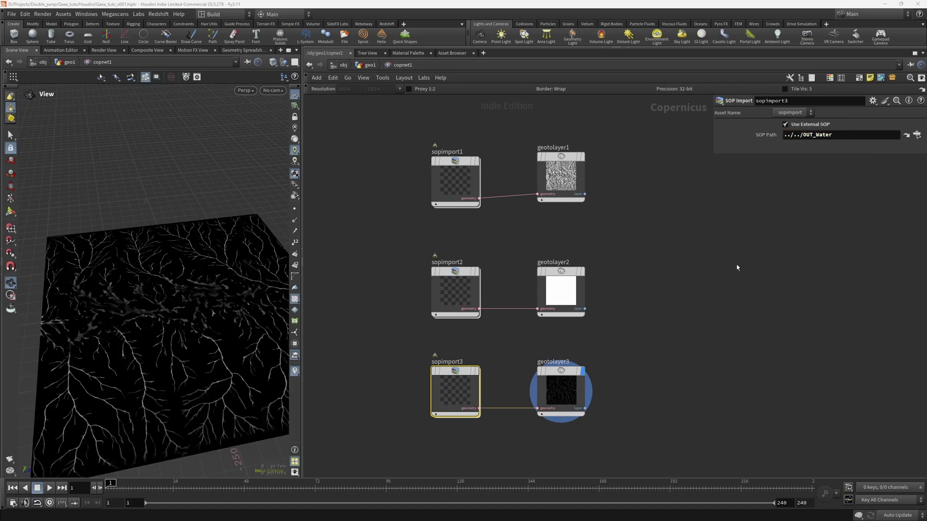
- Display the height layer from geotolayer2 in the viewport
{"action": "left_click", "coordinate": [455, 290]}
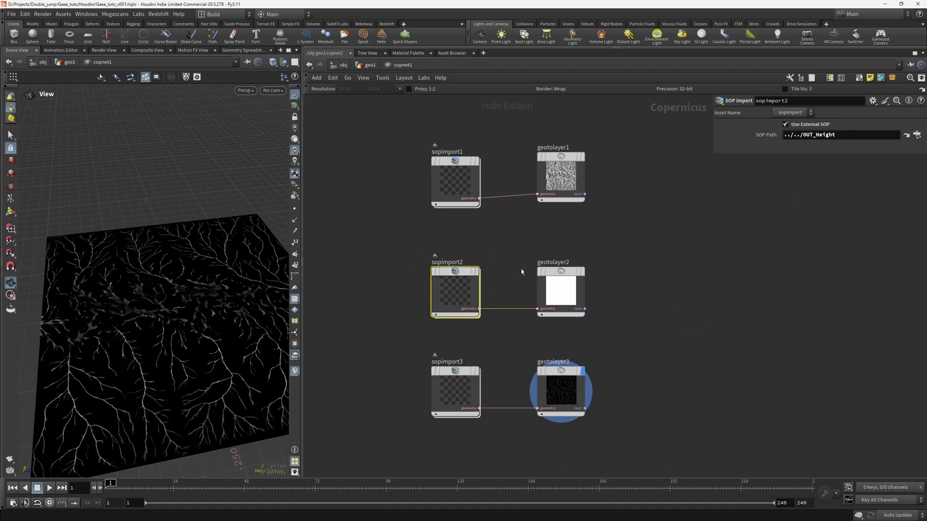
{"action": "left_click", "coordinate": [560, 290]}
{"action": "mouse_move", "coordinate": [577, 276]}
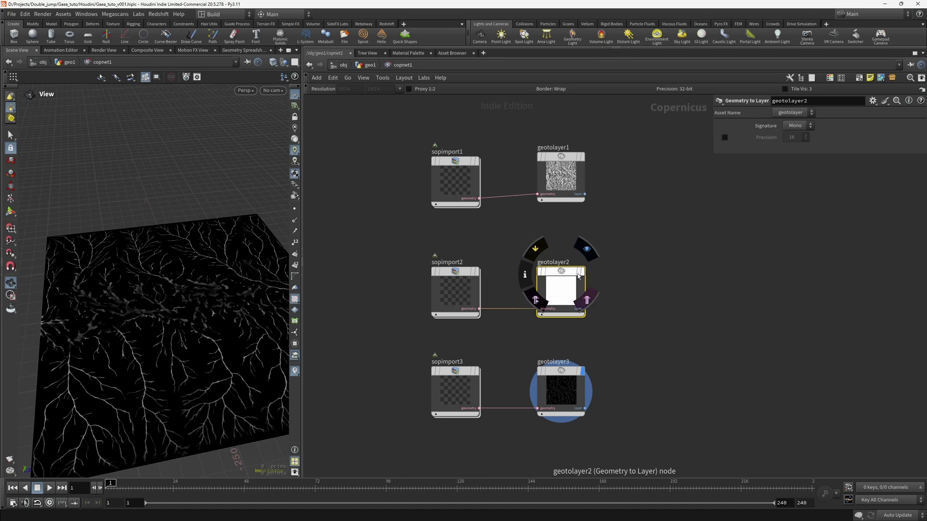
{"action": "left_click", "coordinate": [586, 250]}
- Connect a Height to Ambient Occlusion node to geotolayer2's layer output, display it and align it beside geotolayer2
{"action": "left_click_drag", "start_coordinate": [584, 309], "coordinate": [650, 310]}
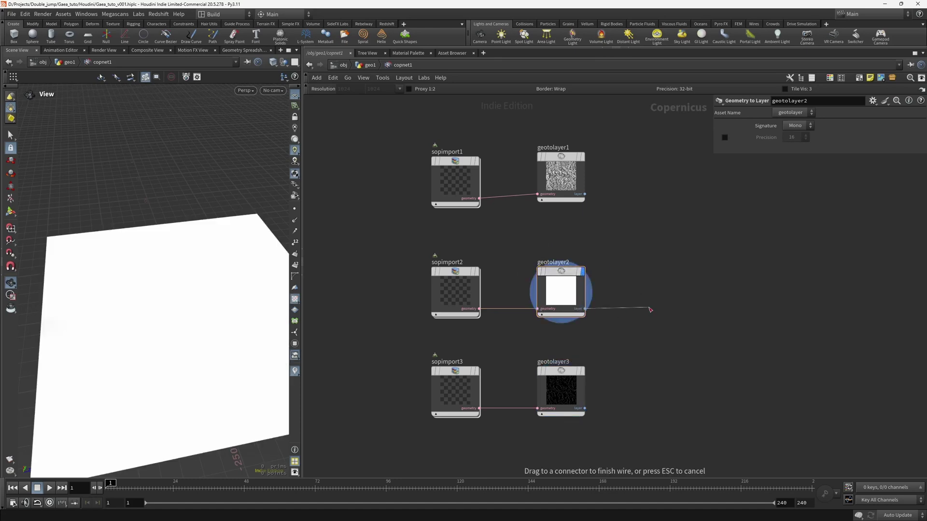
{"action": "key", "text": "Tab"}
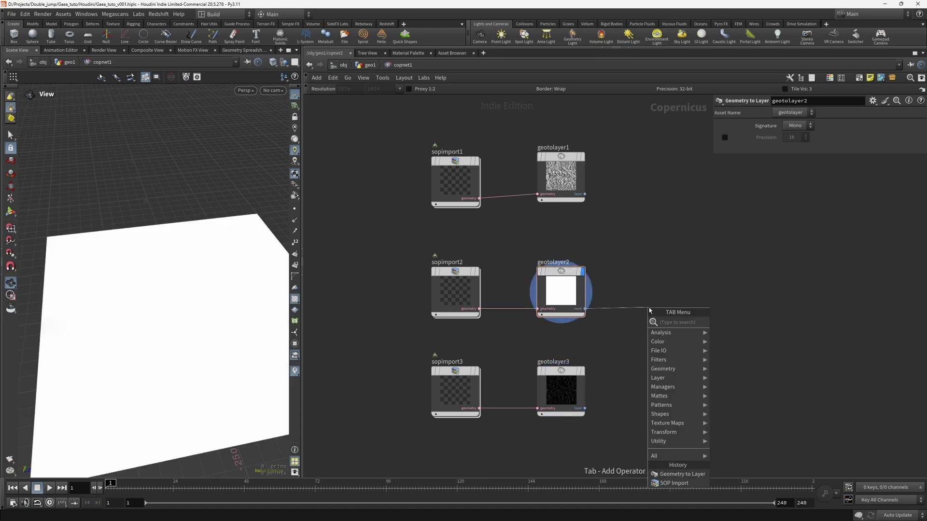
{"action": "type", "text": "am"}
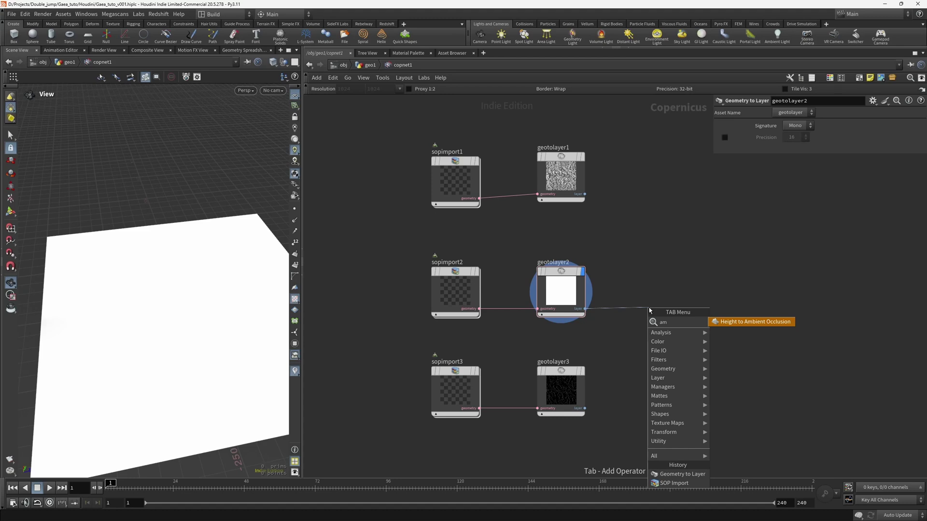
{"action": "key", "text": "Return"}
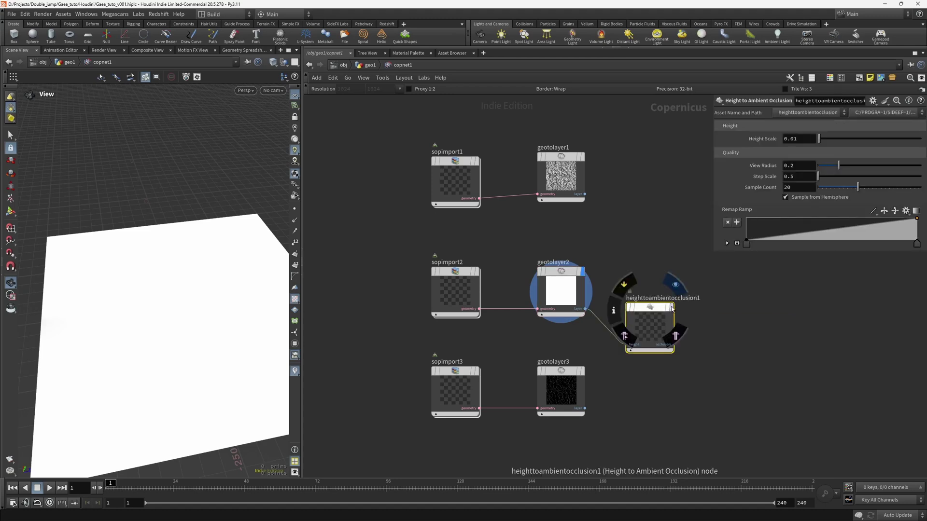
{"action": "left_click", "coordinate": [670, 307]}
{"action": "left_click_drag", "start_coordinate": [651, 310], "coordinate": [649, 279]}
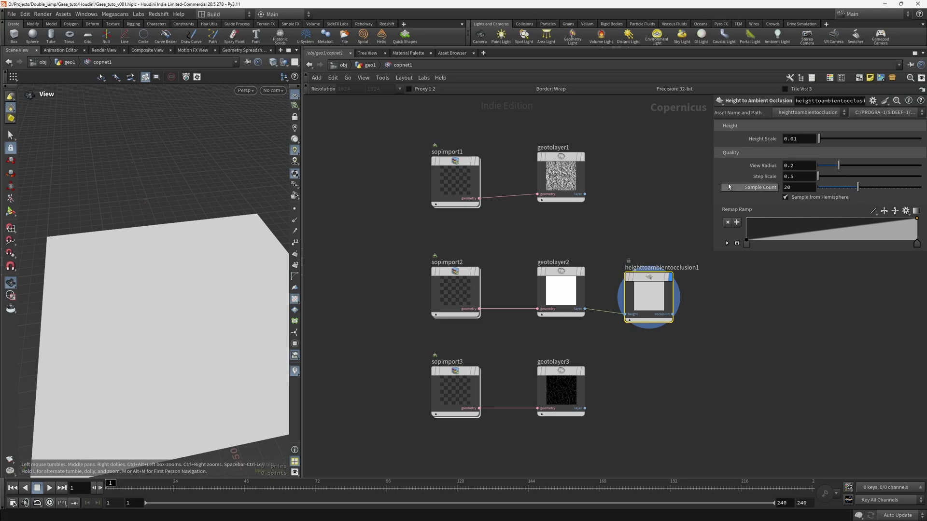
- Set the ambient occlusion node's Height Scale to 1 and inspect the occlusion on the terrain up close
{"action": "double_click", "coordinate": [806, 137]}
{"action": "type", "text": "1"}
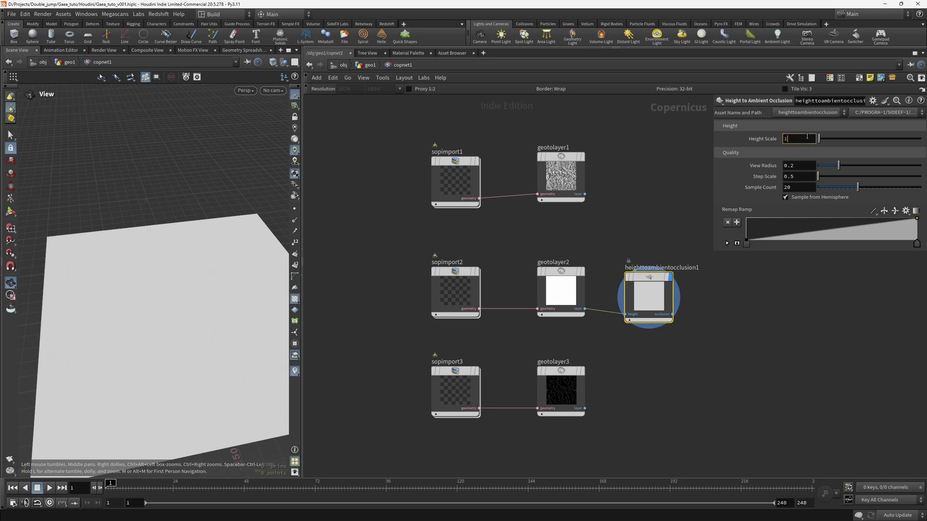
{"action": "key", "text": "Return"}
{"action": "left_click_drag", "start_coordinate": [144, 343], "coordinate": [225, 308]}
{"action": "scroll", "coordinate": [167, 358], "scroll_direction": "up", "scroll_amount": 4}
{"action": "right_click_drag", "start_coordinate": [226, 309], "coordinate": [176, 317]}
{"action": "left_click_drag", "start_coordinate": [176, 316], "coordinate": [183, 340]}
{"action": "left_click", "coordinate": [761, 368]}
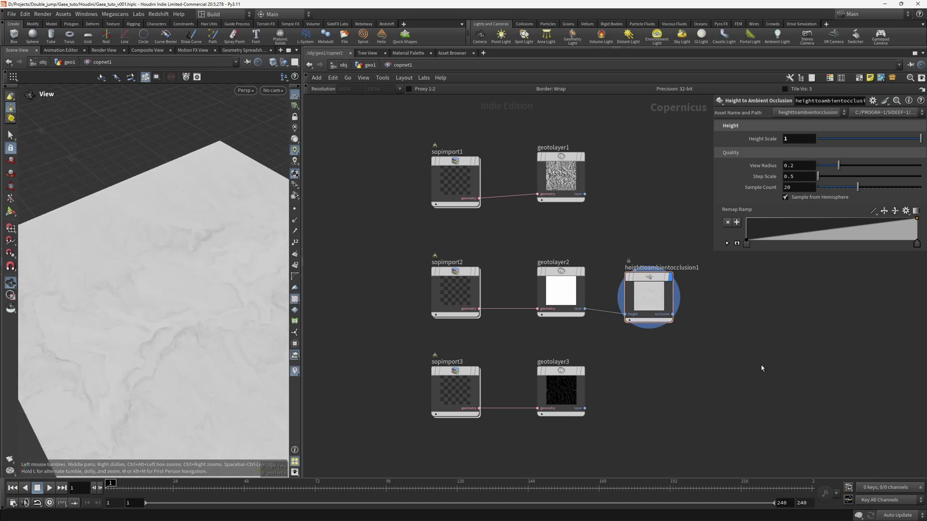